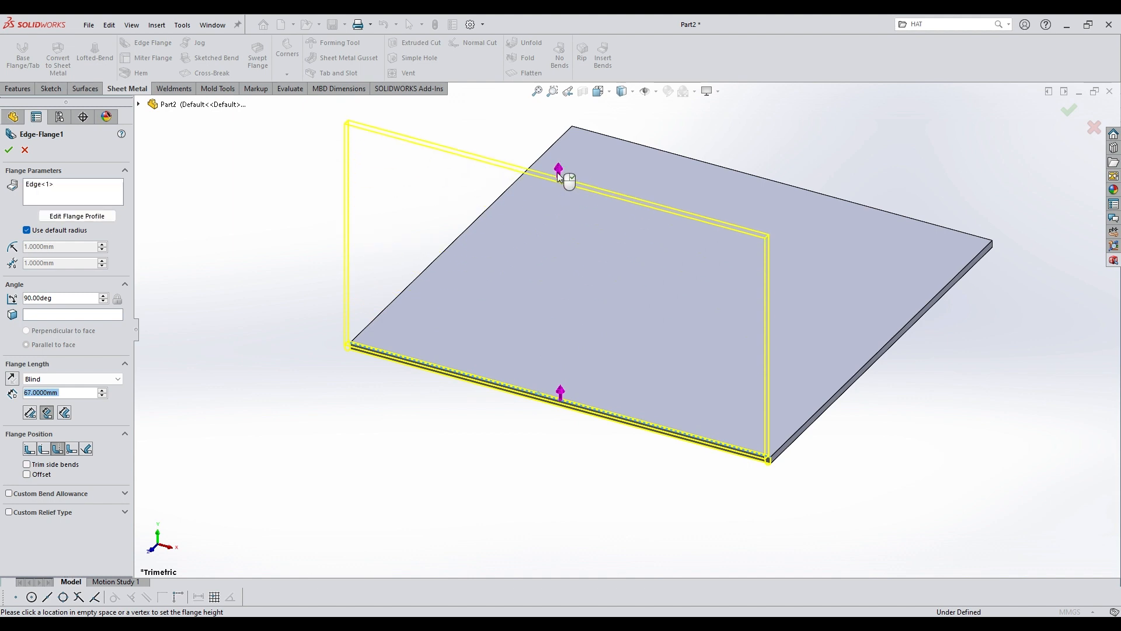
- Add the base plate's three remaining edges to the edge flange so it runs around all four sides
left_click(565, 176)
left_click(832, 368)
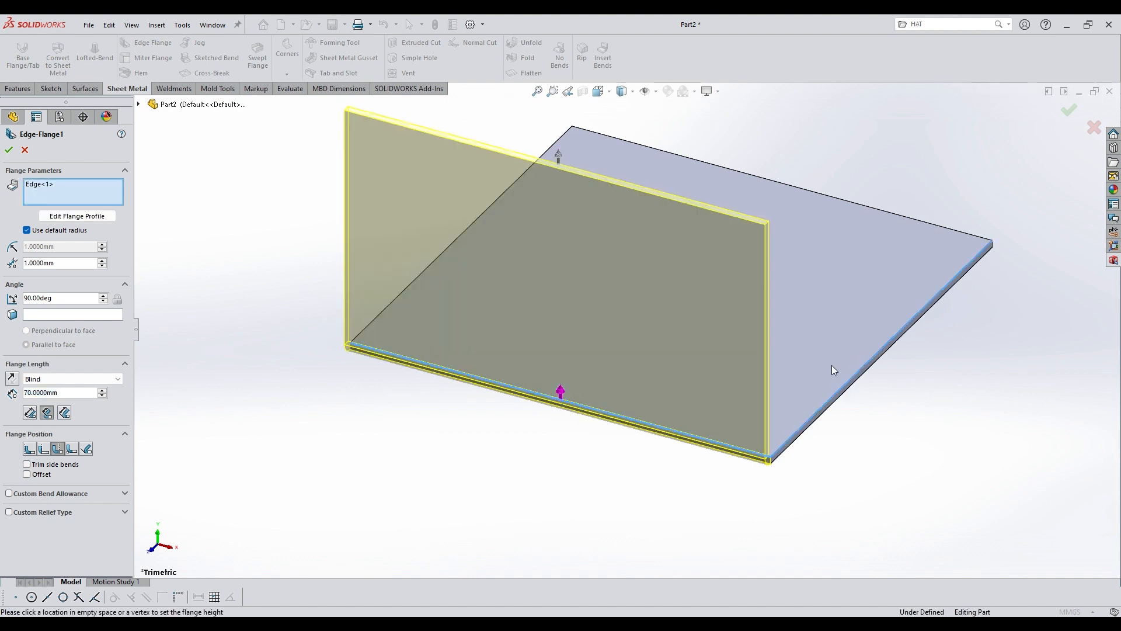
scroll(704, 383, "up", 2)
middle_click_drag(551, 348, 605, 351)
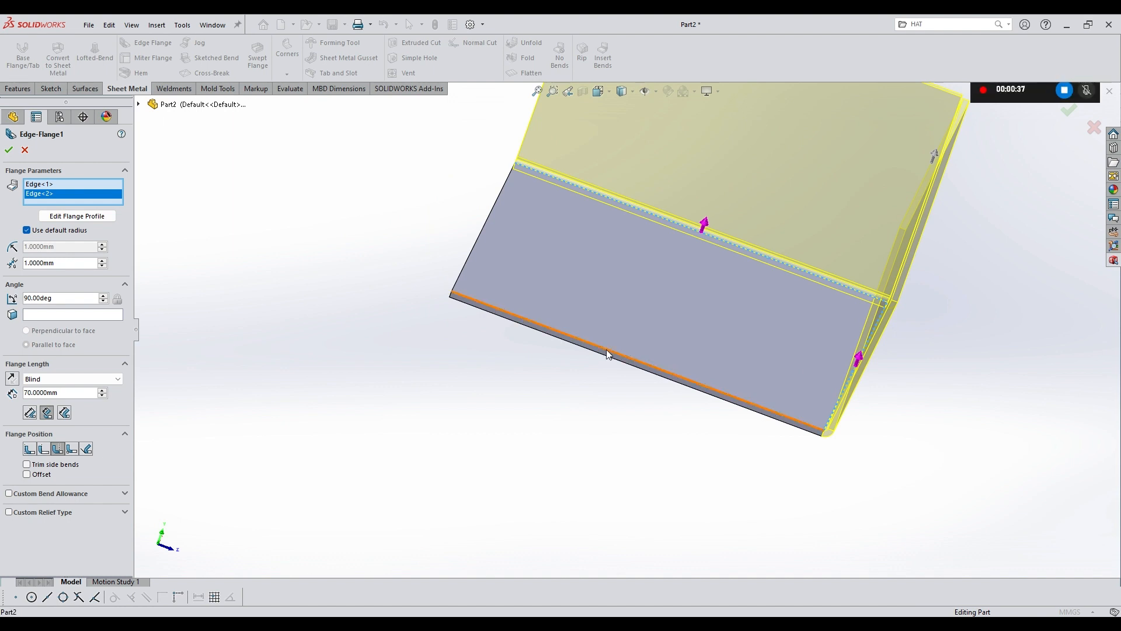
left_click(606, 349)
middle_click_drag(649, 241, 655, 343)
scroll(648, 337, "down", 3)
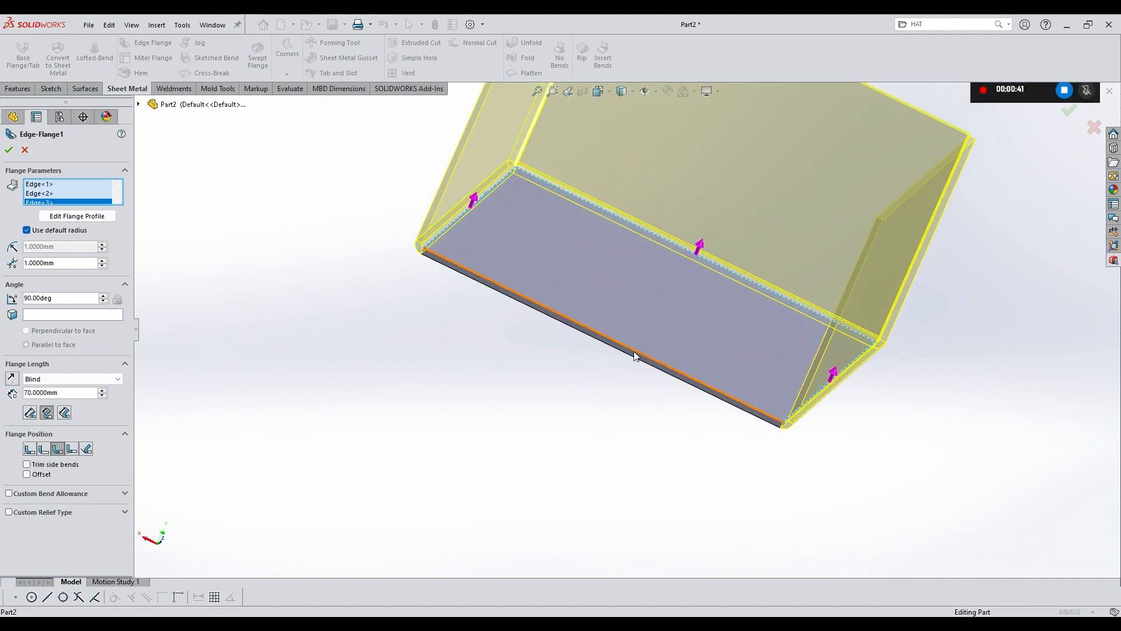
left_click(633, 351)
scroll(639, 348, "up", 3)
middle_click_drag(639, 349, 691, 345)
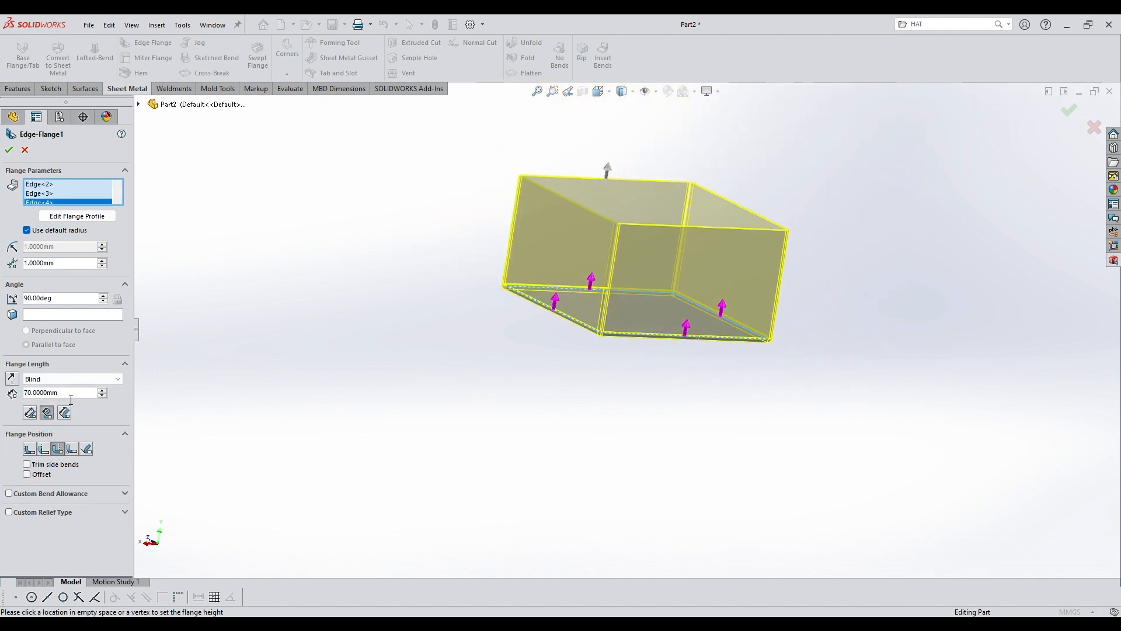
- Set the flange length to 120 mm and create the edge flange on all four edges
left_click_drag(71, 395, 14, 397)
type("120")
key("Return")
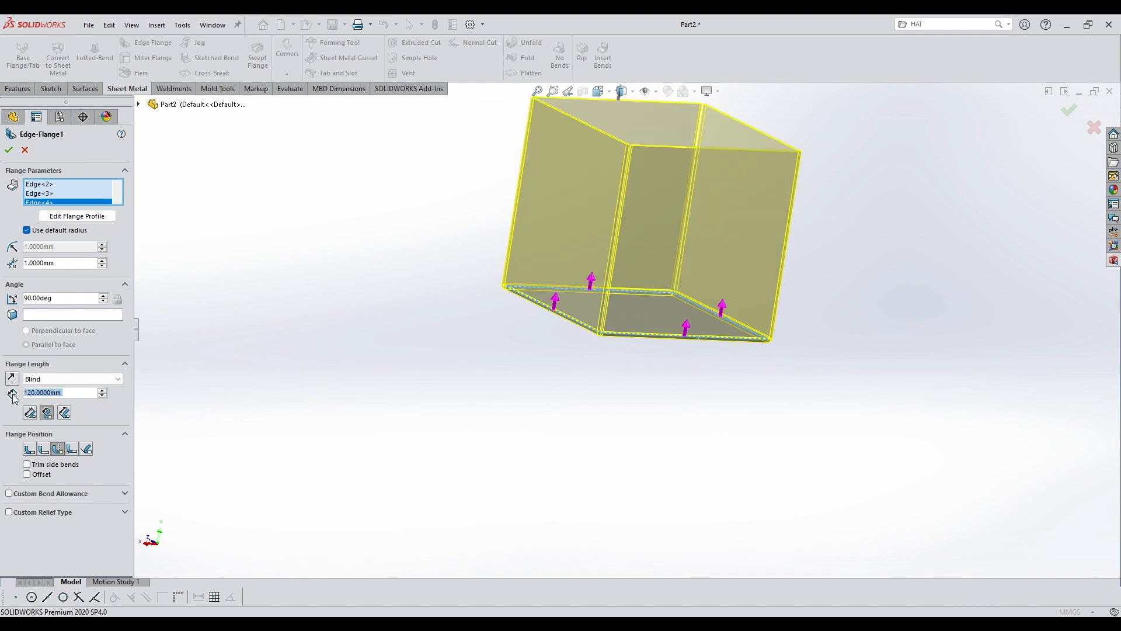
scroll(461, 328, "up", 3)
scroll(702, 202, "down", 2)
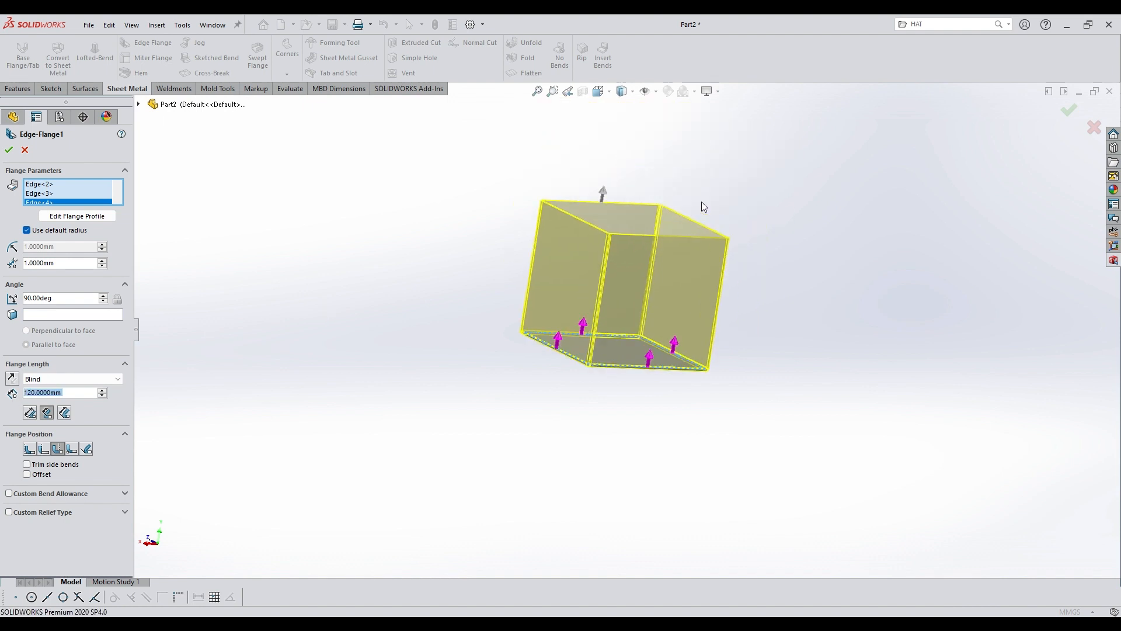
left_click(10, 151)
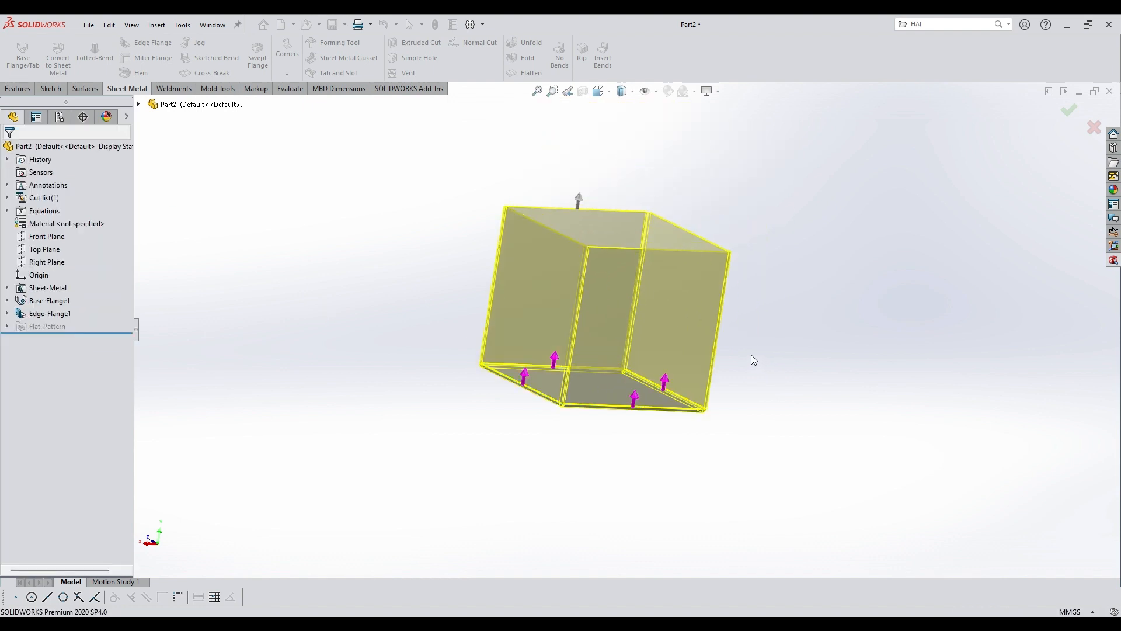
- Orient the box to the Back view and open the Design Library, widened enough to read its folders
middle_click_drag(614, 332, 593, 349)
left_click(593, 349)
left_click(774, 365)
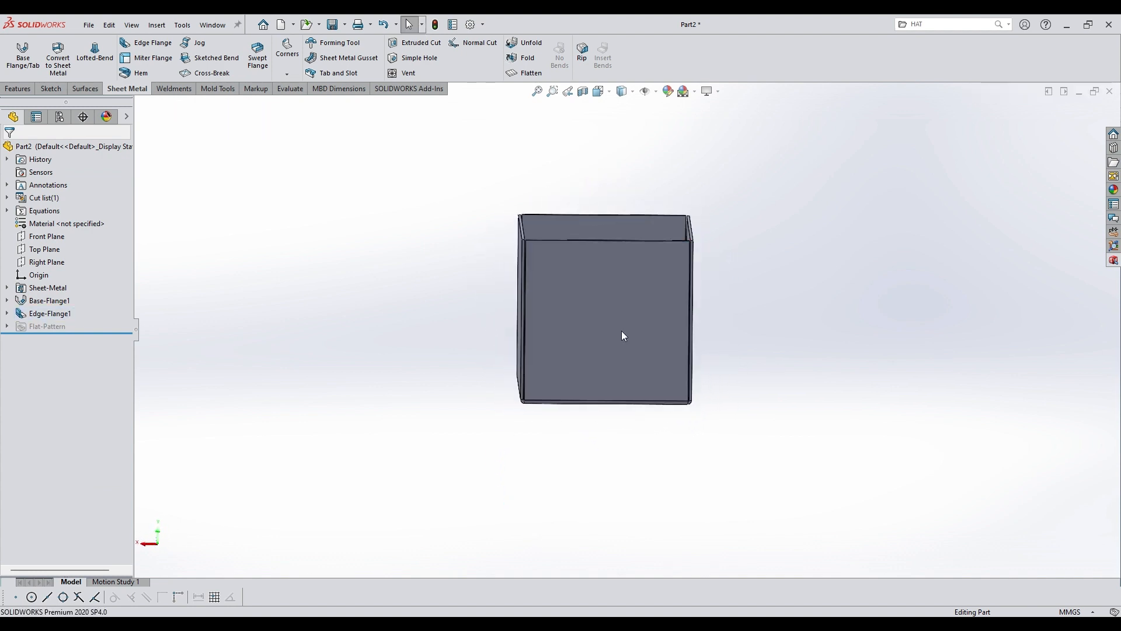
key("ctrl+2")
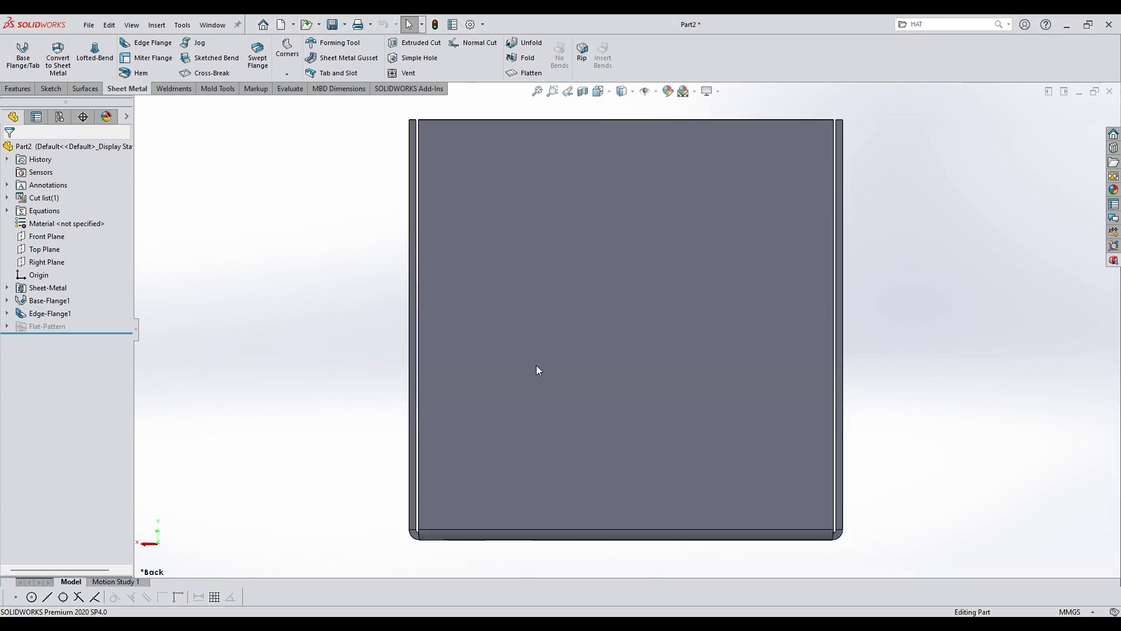
scroll(536, 366, "up", 2)
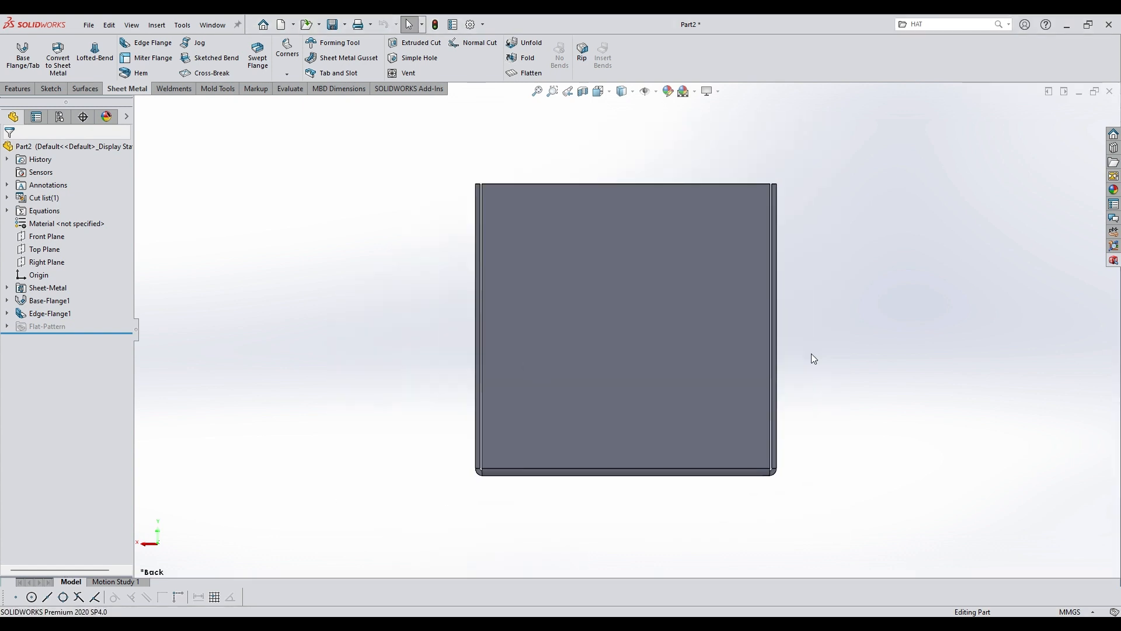
left_click(1114, 164)
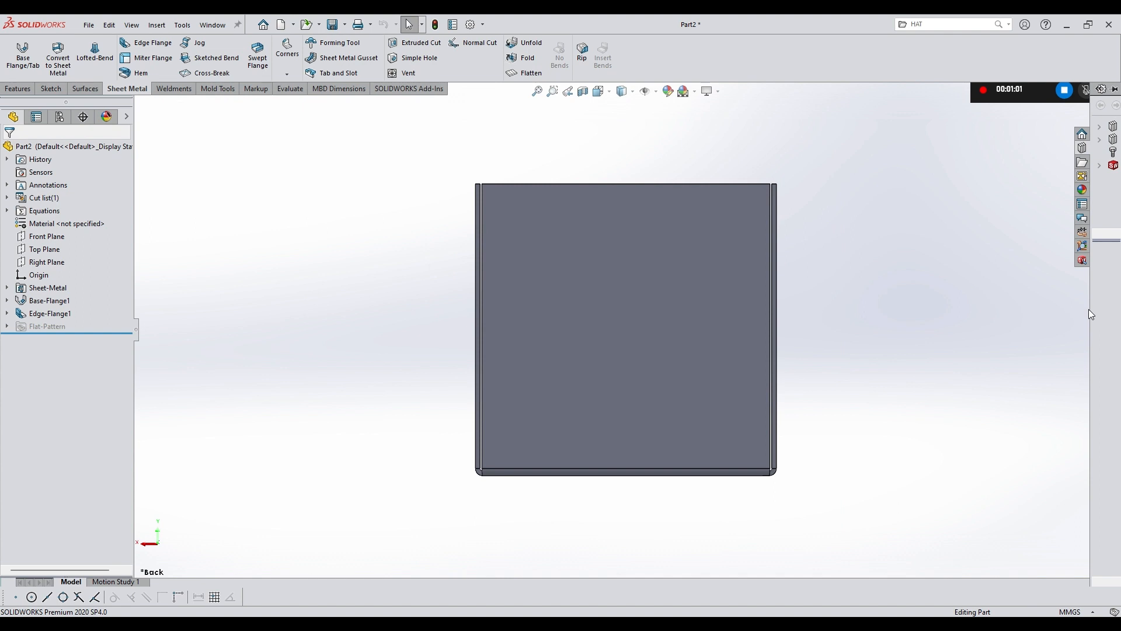
left_click_drag(1091, 314, 1005, 327)
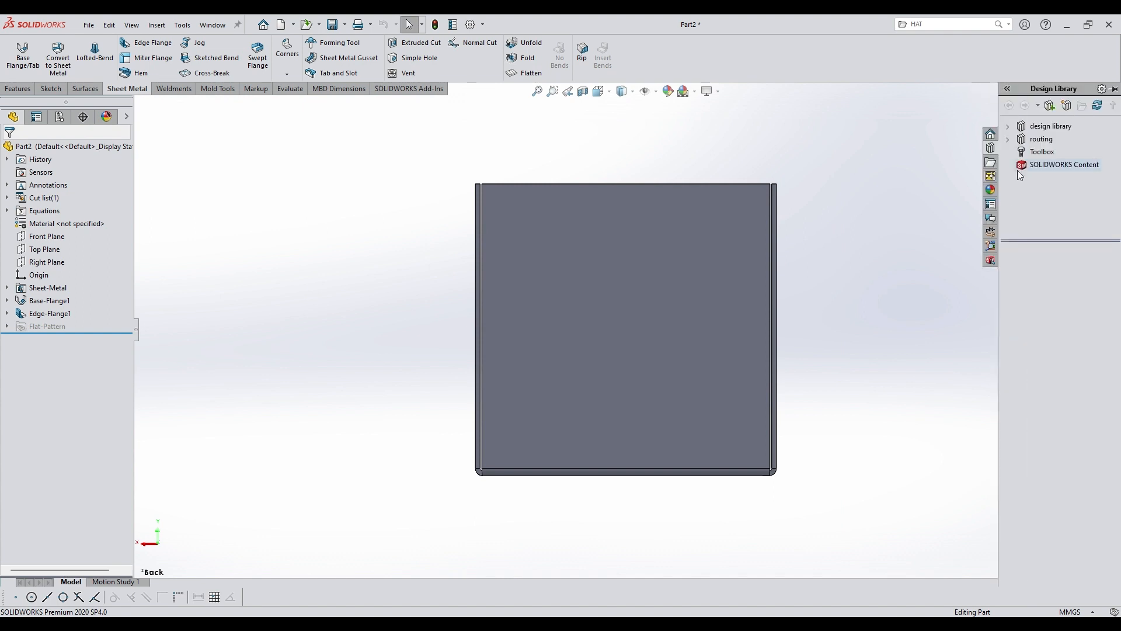
left_click(1009, 140)
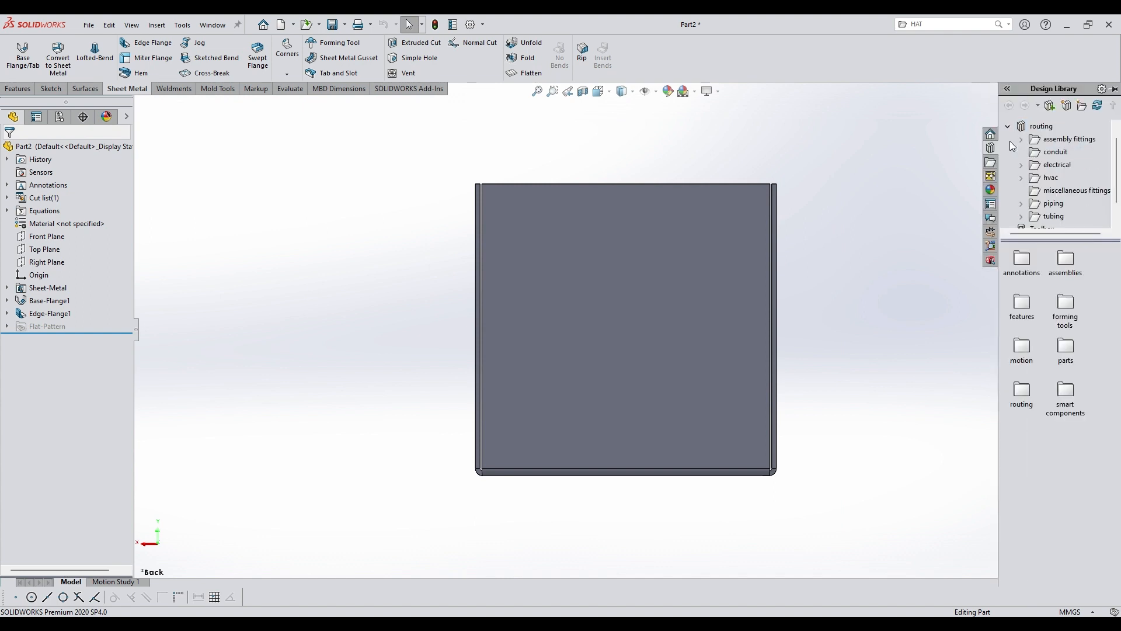
scroll(1040, 156, "down", 1)
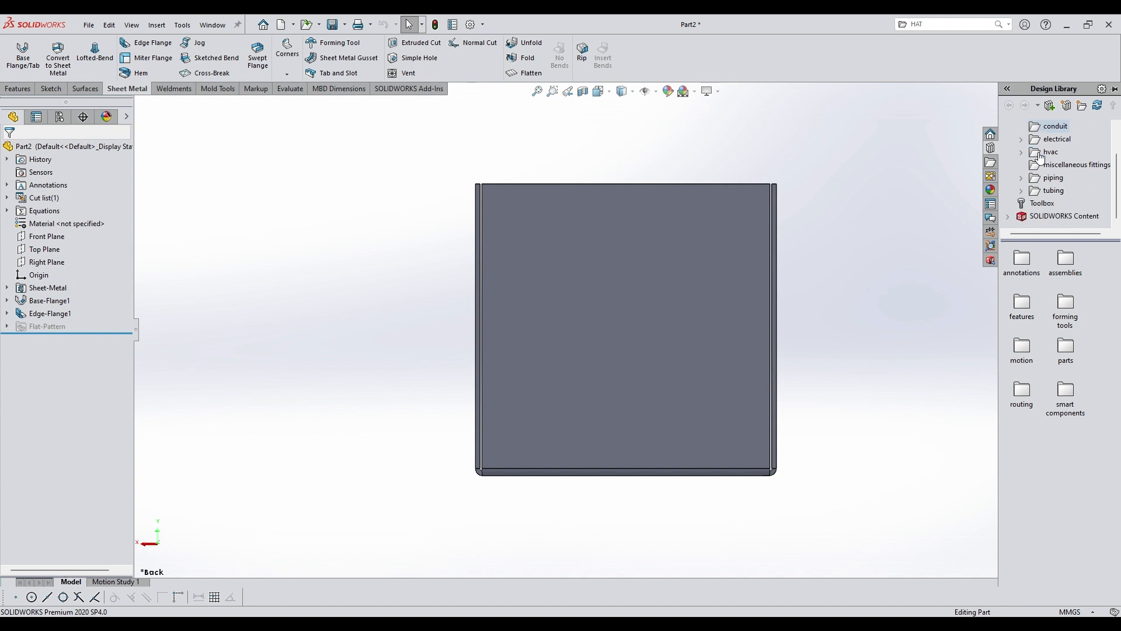
scroll(1039, 157, "up", 2)
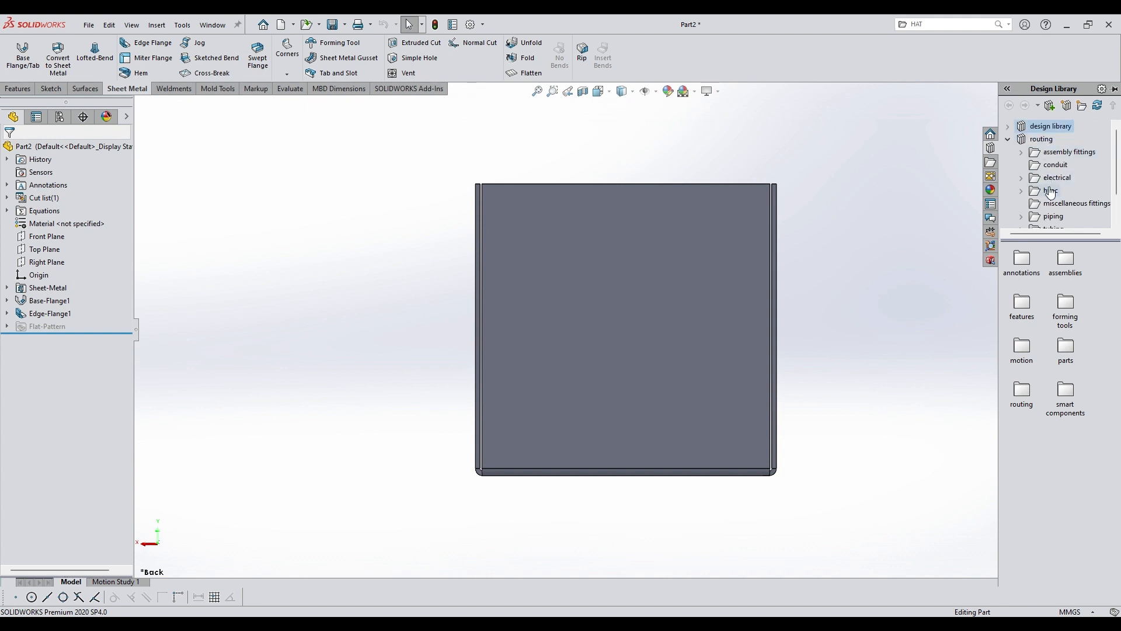
scroll(1050, 195, "down", 1)
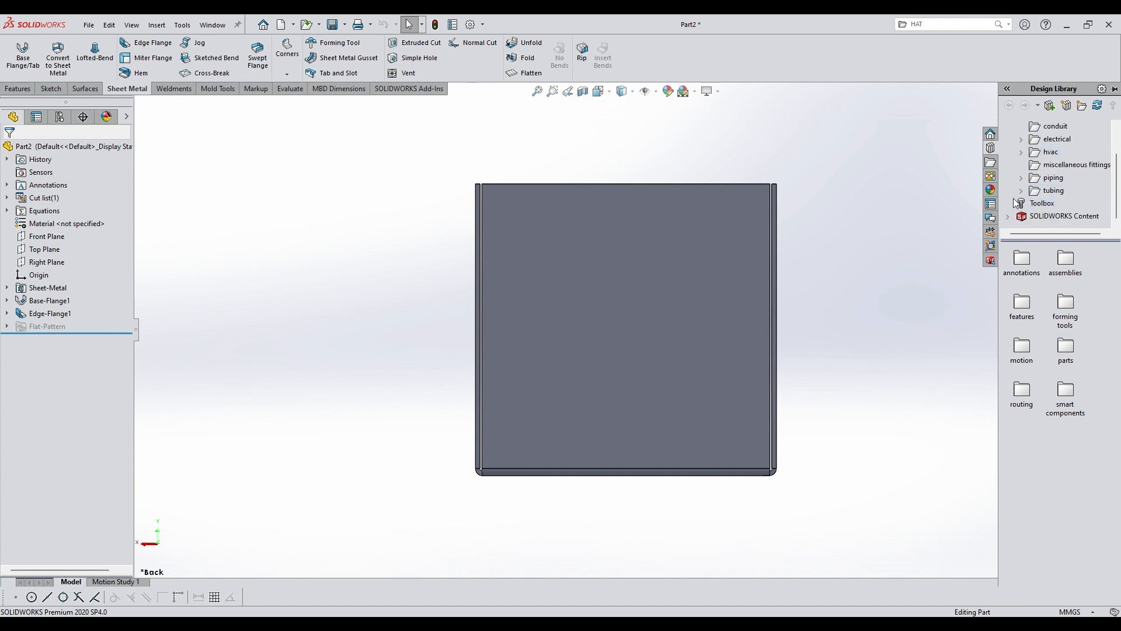
scroll(1040, 186, "up", 2)
- Find the louver among the design library's forming tools and place it on the box's back face, centred above the middle
left_click(1009, 128)
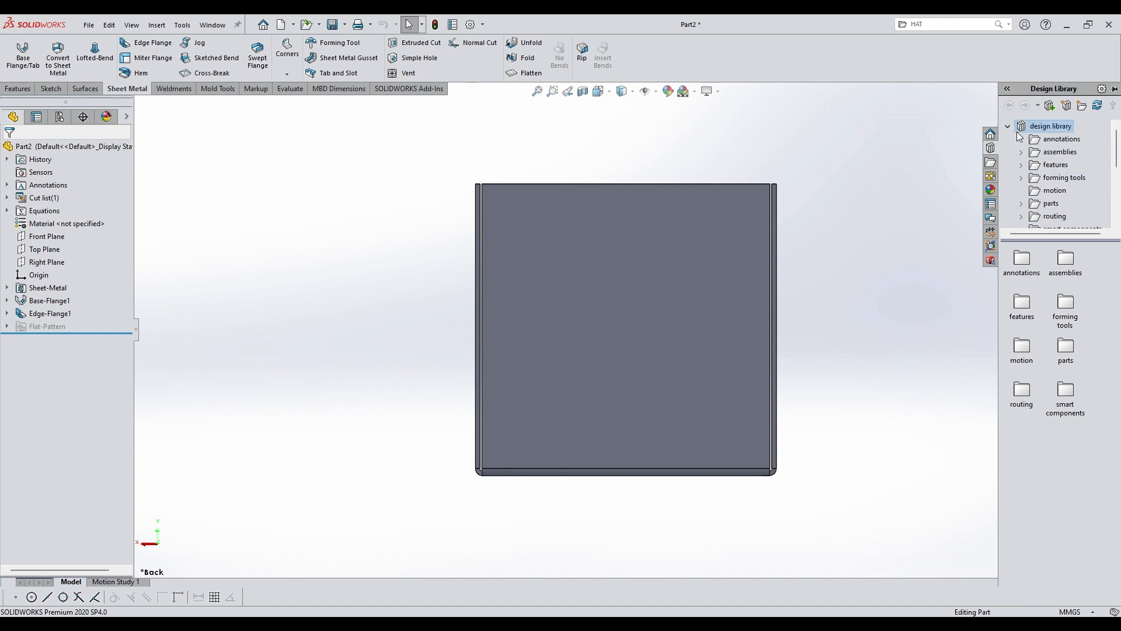
left_click(1022, 178)
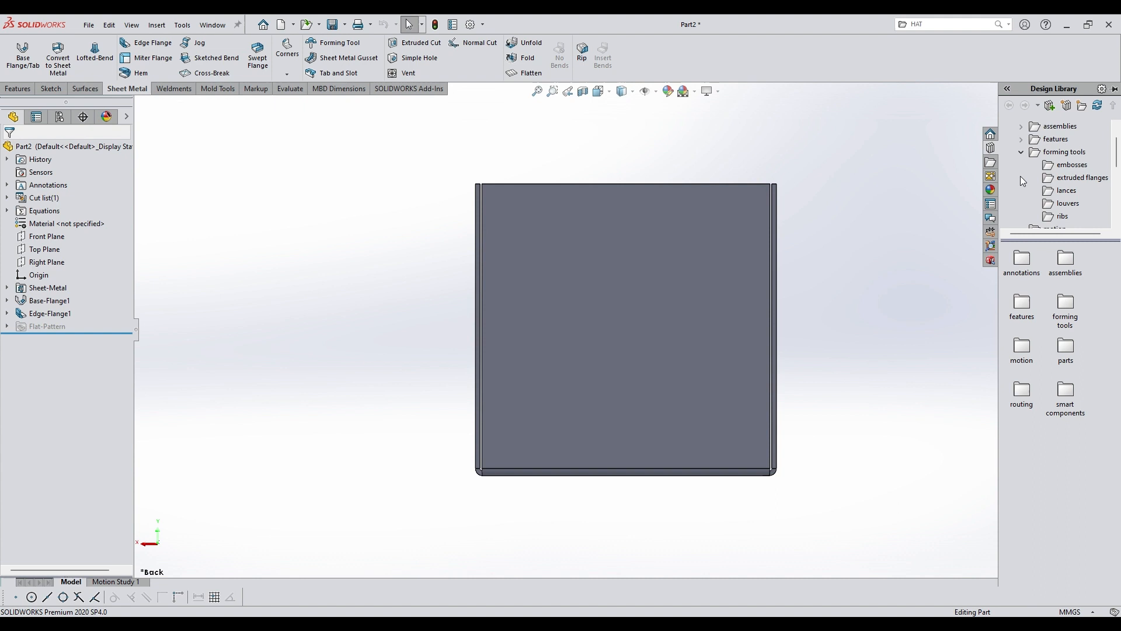
left_click(1052, 166)
left_click(1062, 180)
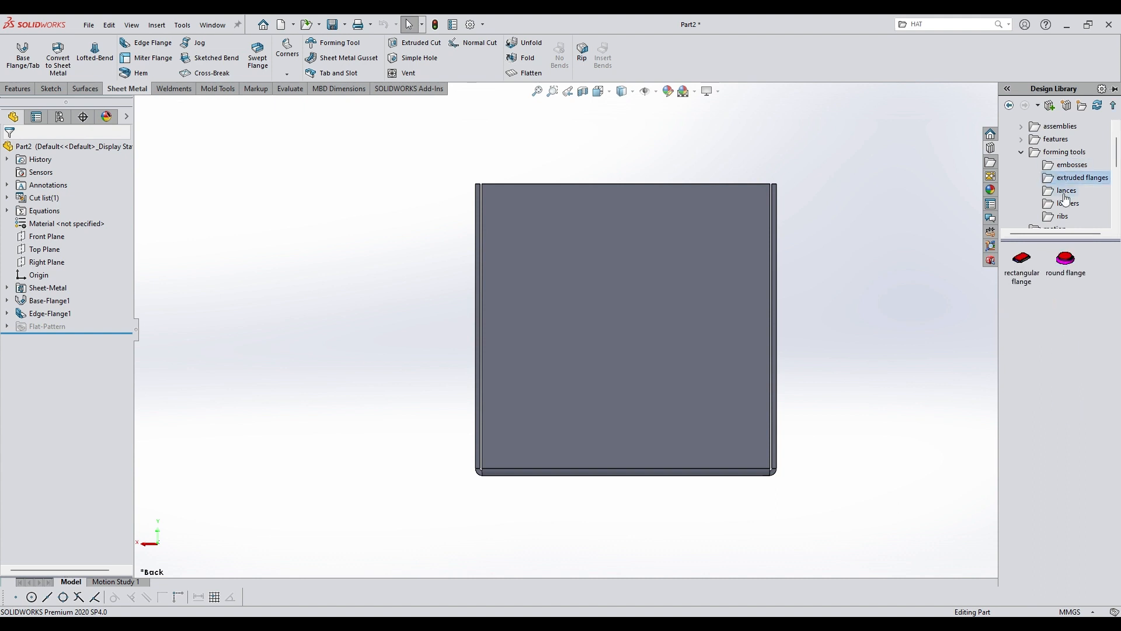
left_click(1065, 194)
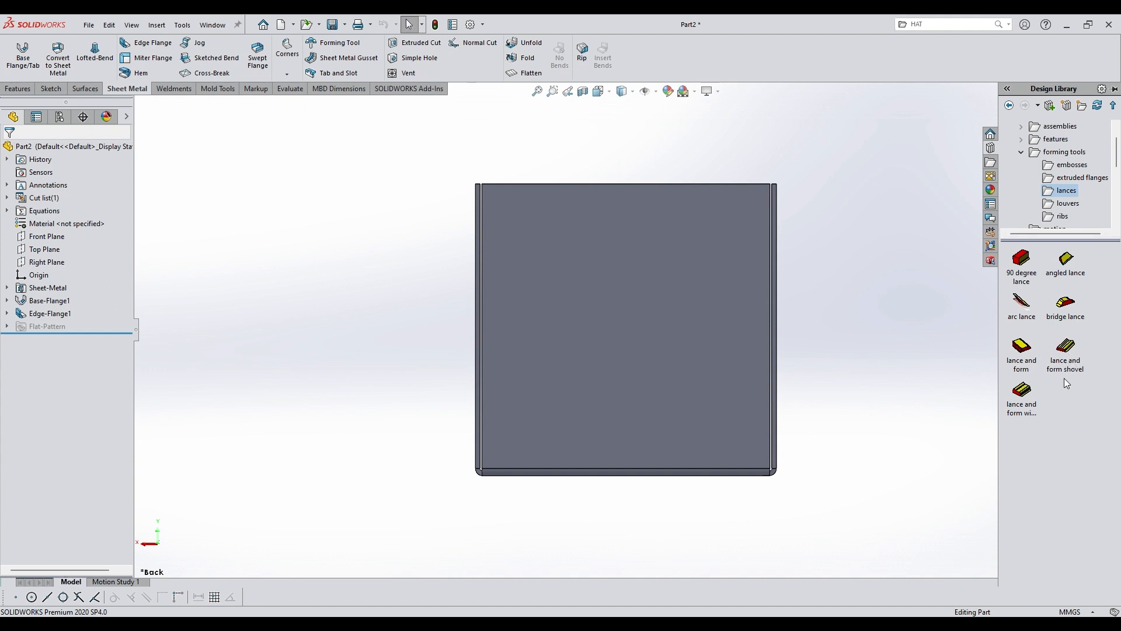
left_click(1055, 211)
left_click_drag(1027, 271, 745, 279)
left_click_drag(627, 274, 627, 274)
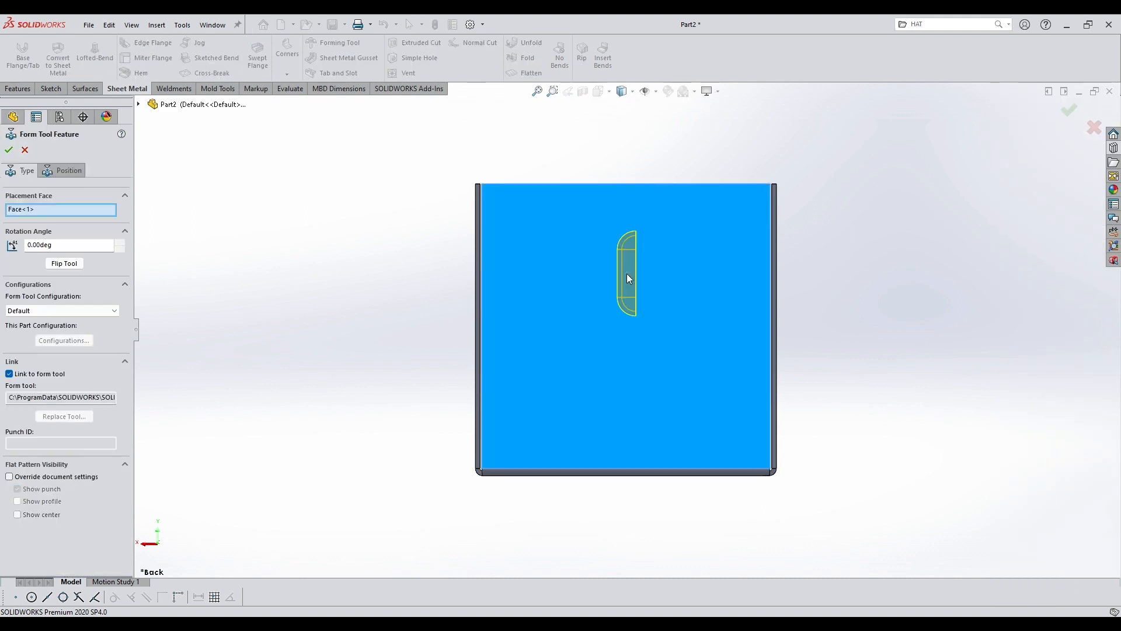
- Try rotation angles of 90 and 180 degrees for the louver
left_click(71, 250)
type("90")
key("Return")
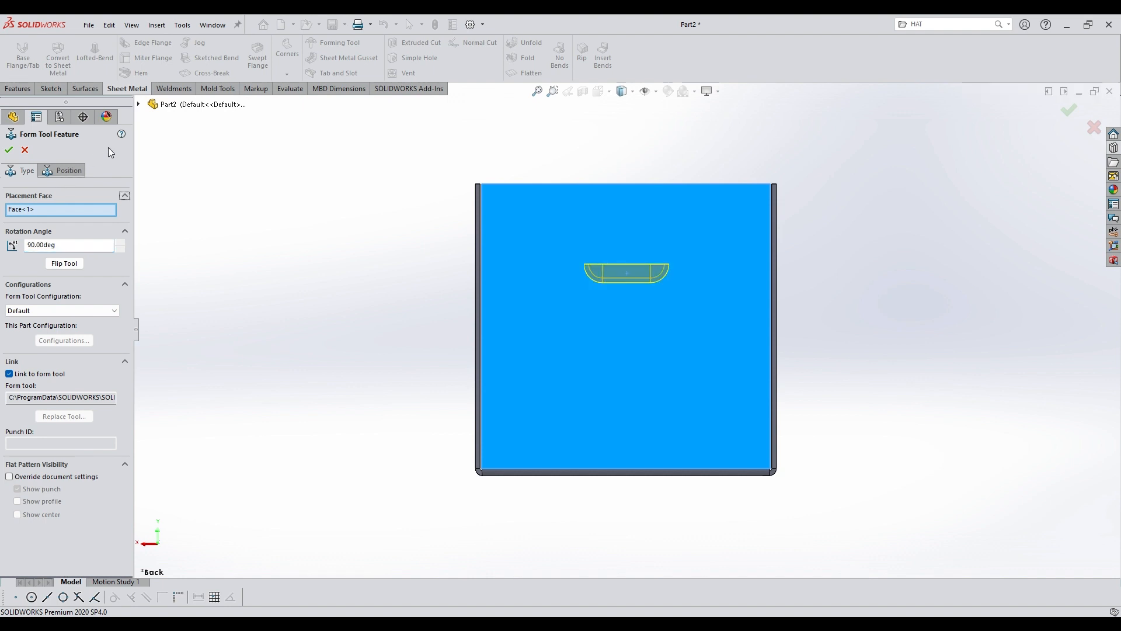
left_click(116, 248)
type("180")
key("Return")
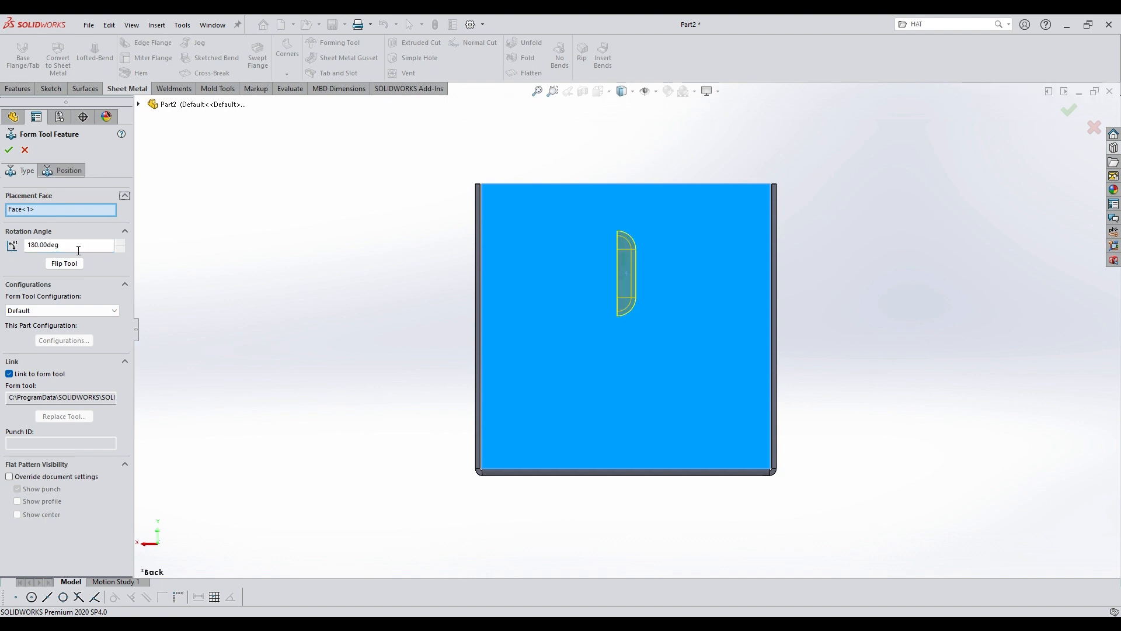
- Set the louver's rotation angle to 270 degrees and create the form tool feature
left_click(78, 250)
key("Return")
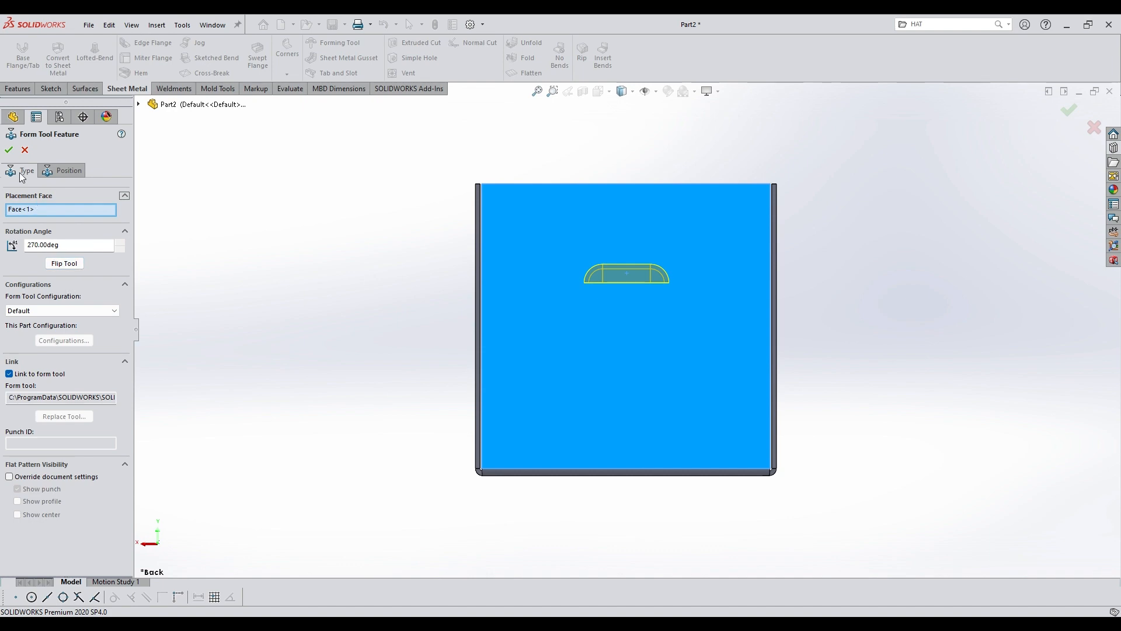
key("Return")
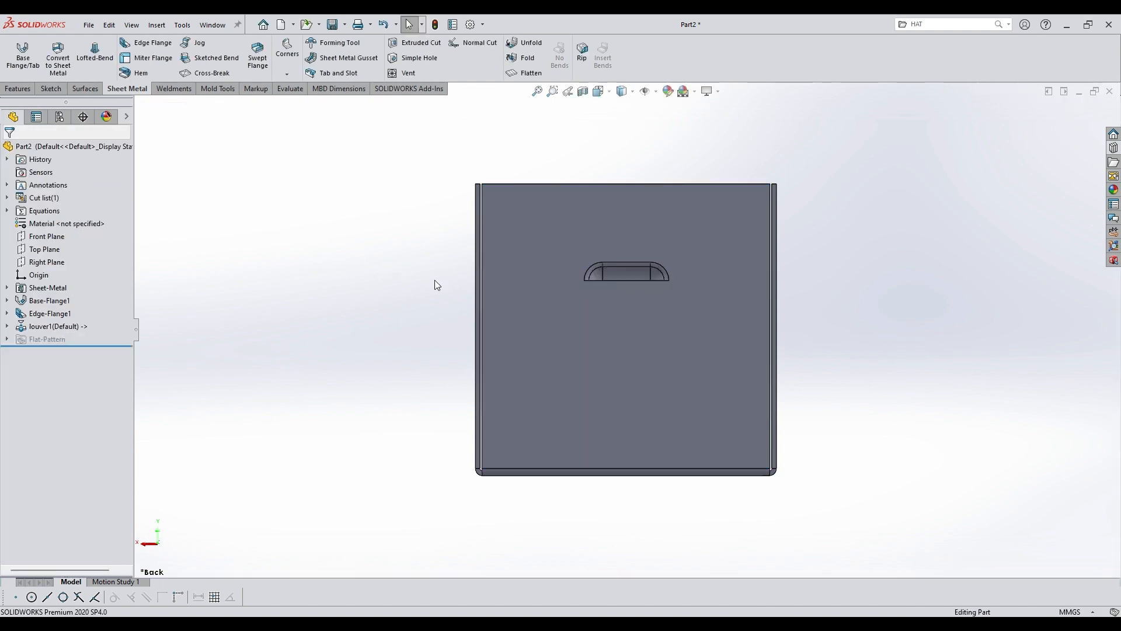
- Edit the louver feature to flip the tool to the opposite side of the face, and expand it to show its sketches
middle_click_drag(608, 281, 594, 362)
left_click(57, 330)
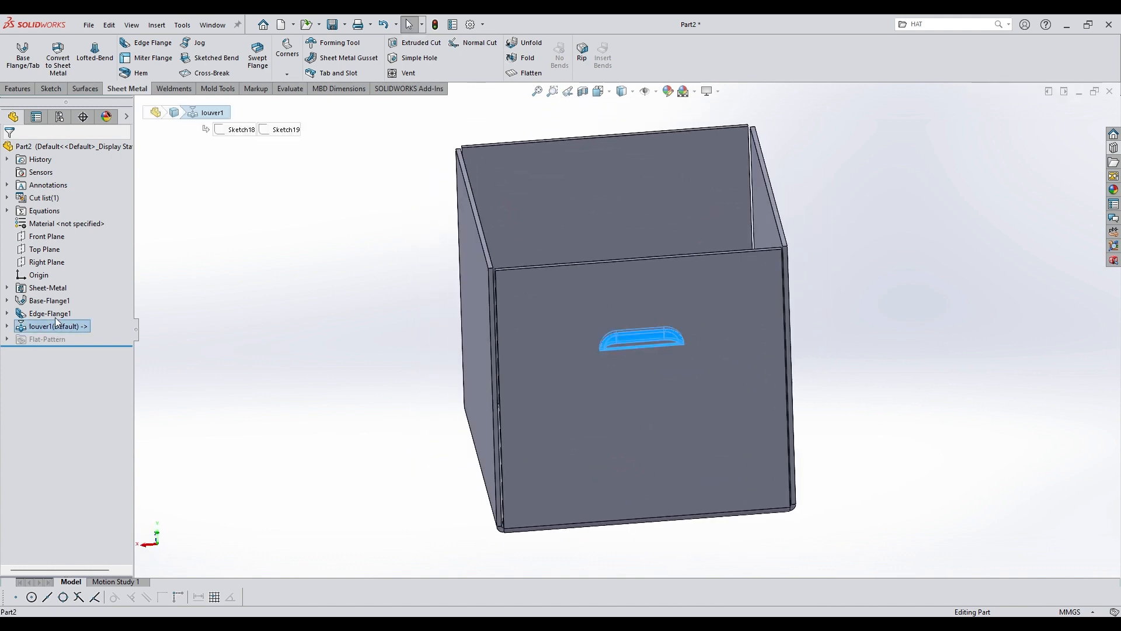
left_click(75, 303)
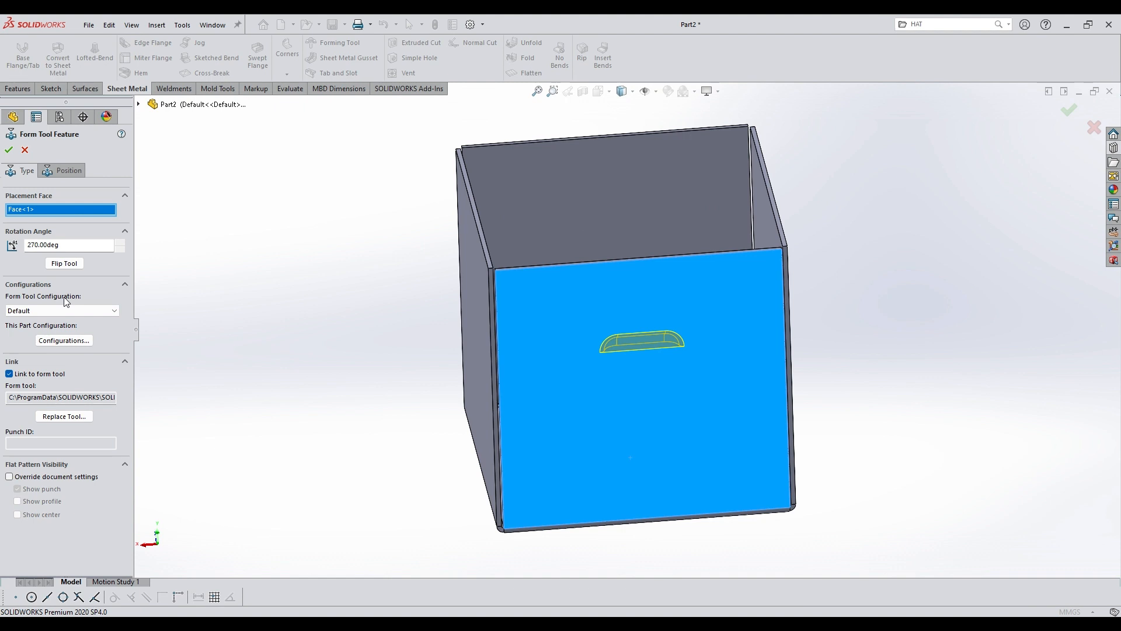
left_click(64, 263)
left_click(14, 153)
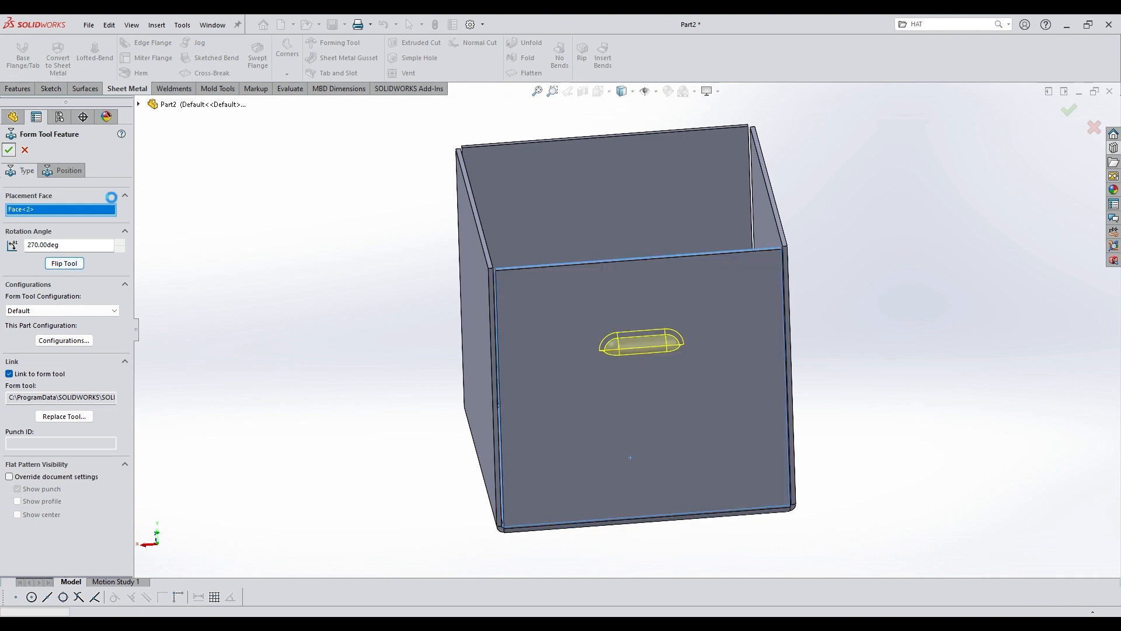
middle_click_drag(610, 369, 617, 334)
left_click(7, 327)
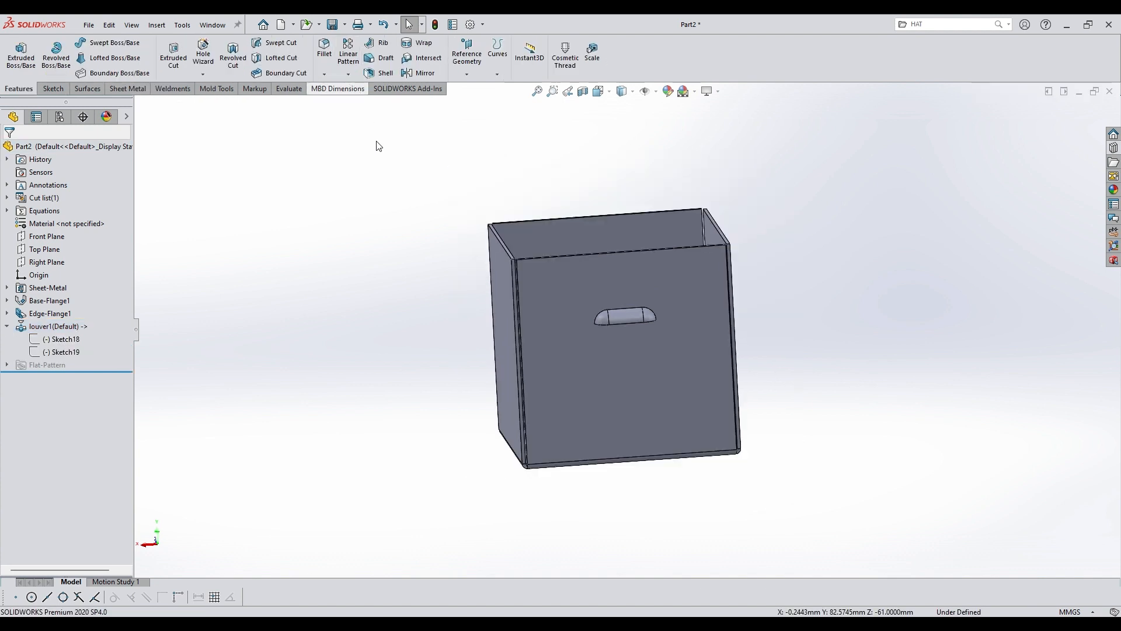
- Create a linear pattern of the louver down the back face's vertical edge, with 5 instances spaced 20 mm apart
left_click(348, 54)
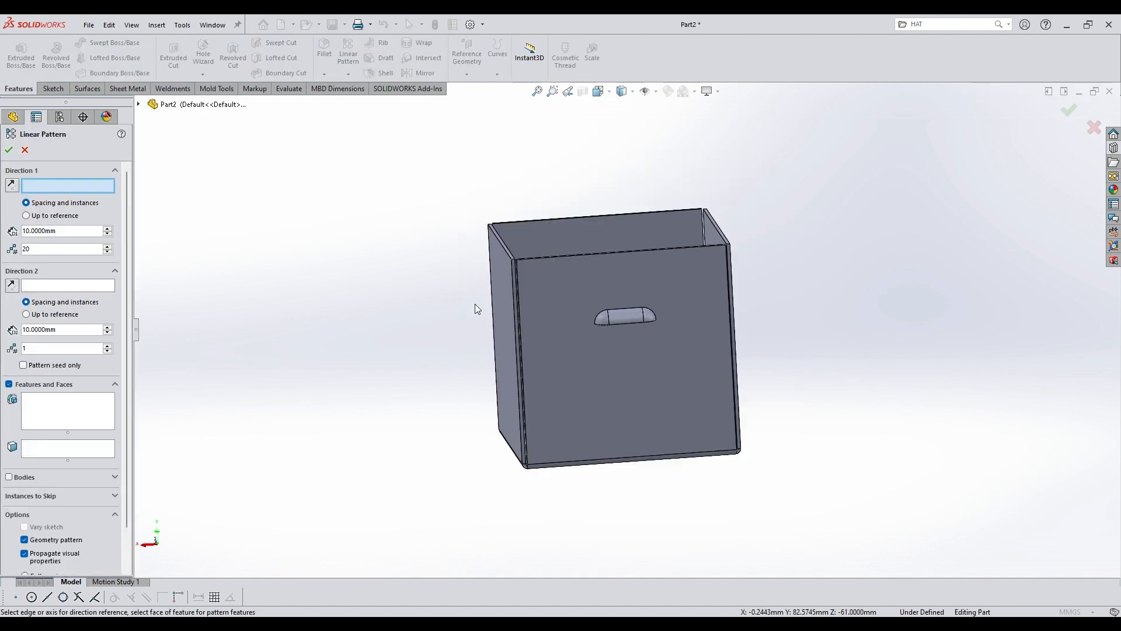
scroll(556, 299, "down", 10)
left_click(549, 303)
scroll(737, 310, "up", 5)
scroll(738, 314, "up", 2)
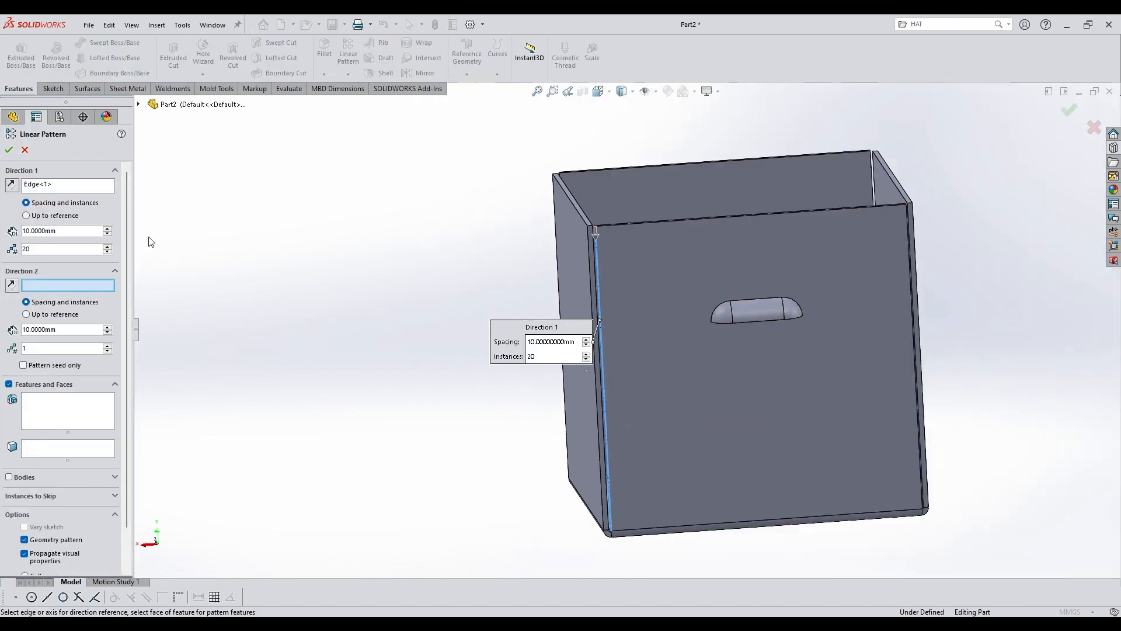
left_click(68, 411)
left_click(719, 310)
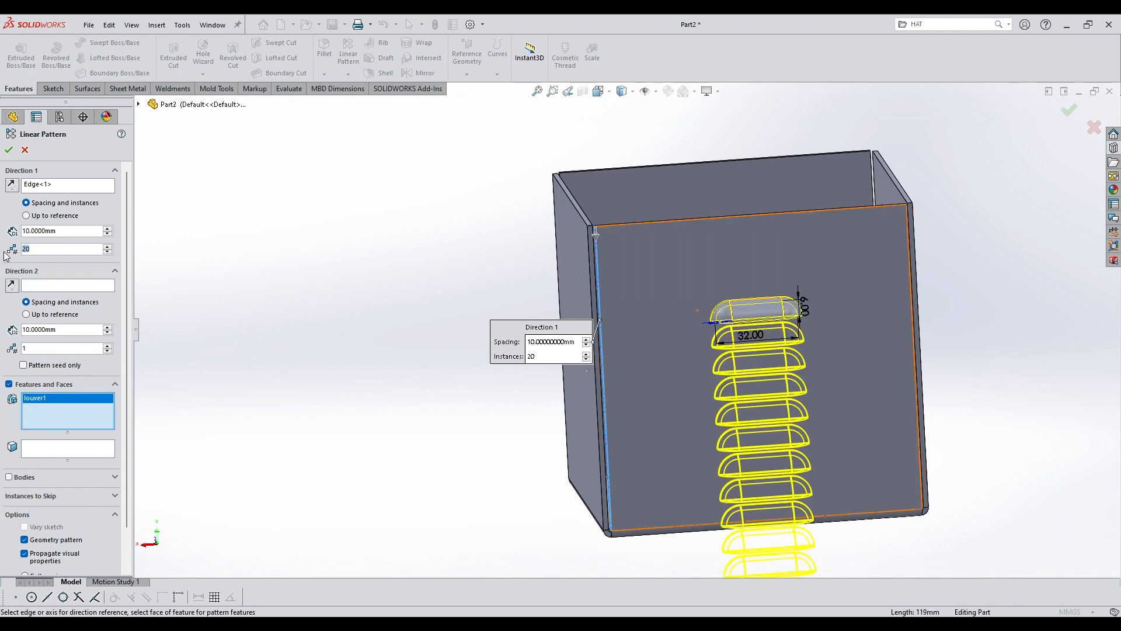
type("5")
left_click(108, 230)
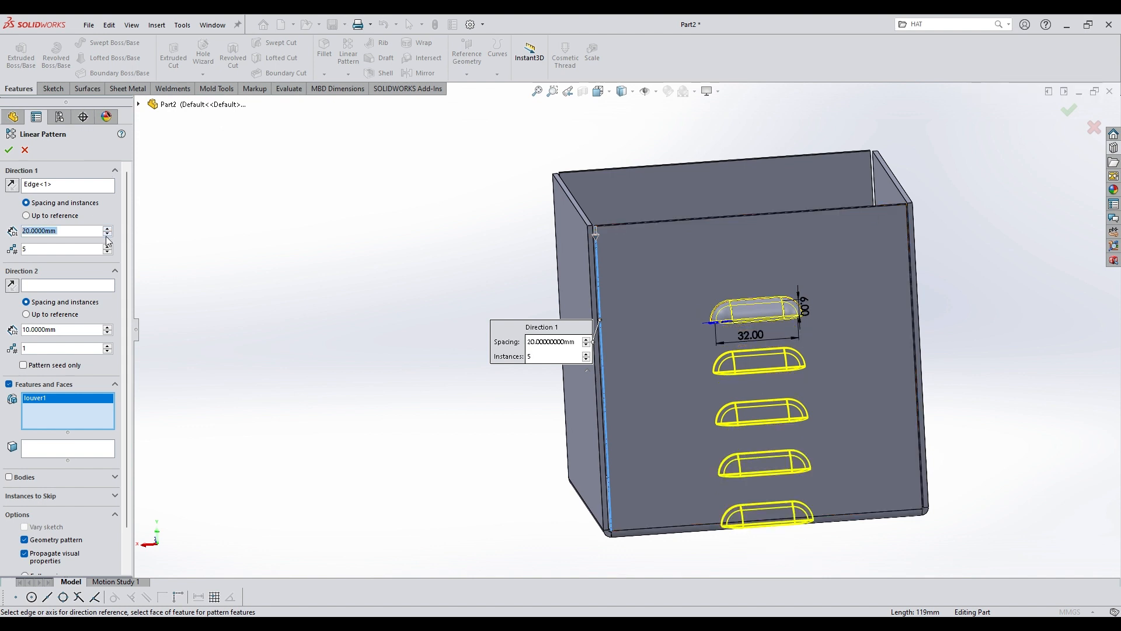
left_click(9, 149)
middle_click_drag(681, 375, 719, 316)
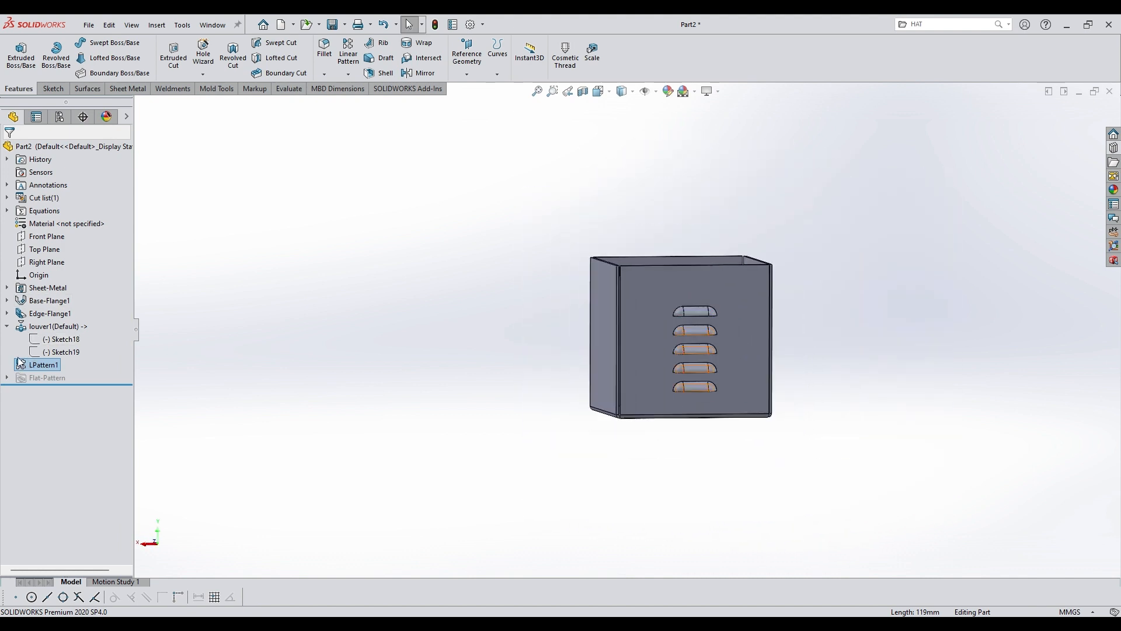
- Edit the louver's position sketch and dimension its origin point 25 mm below the face's top edge, then exit the sketch
left_click(75, 338)
left_click(84, 312)
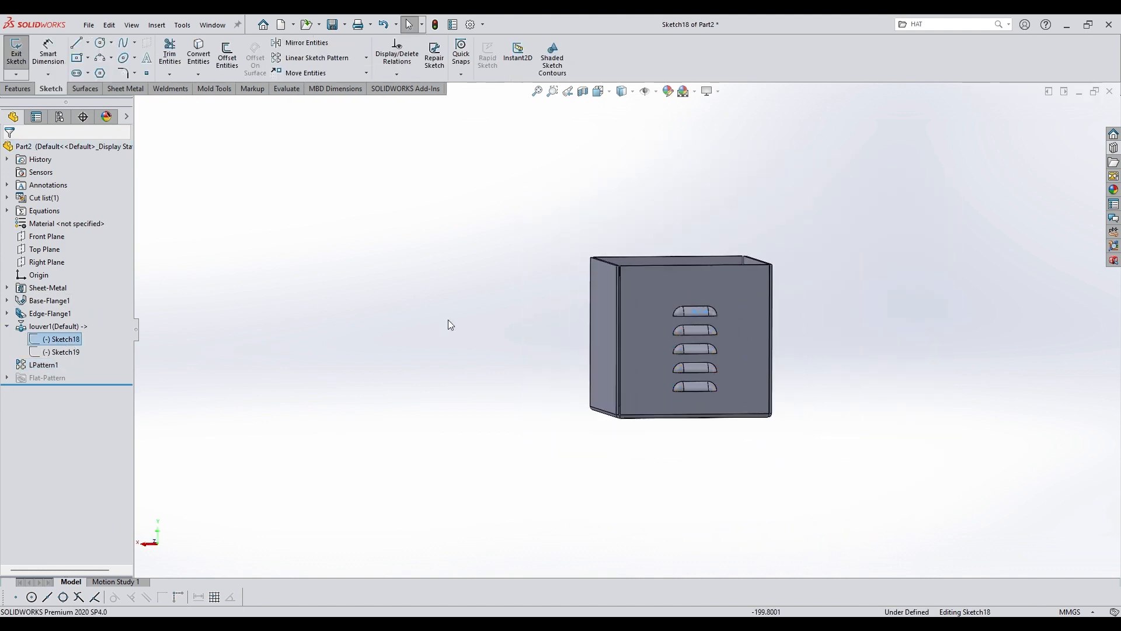
scroll(674, 299, "down", 4)
left_click(49, 57)
left_click(717, 328)
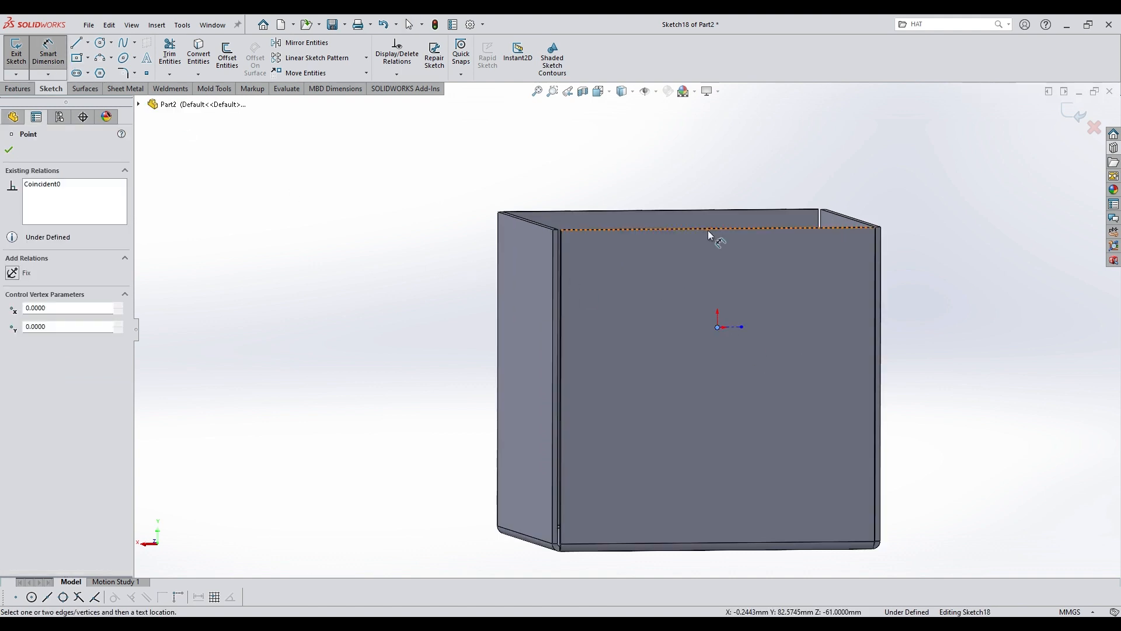
left_click(708, 230)
left_click(695, 294)
type("25")
key("Return")
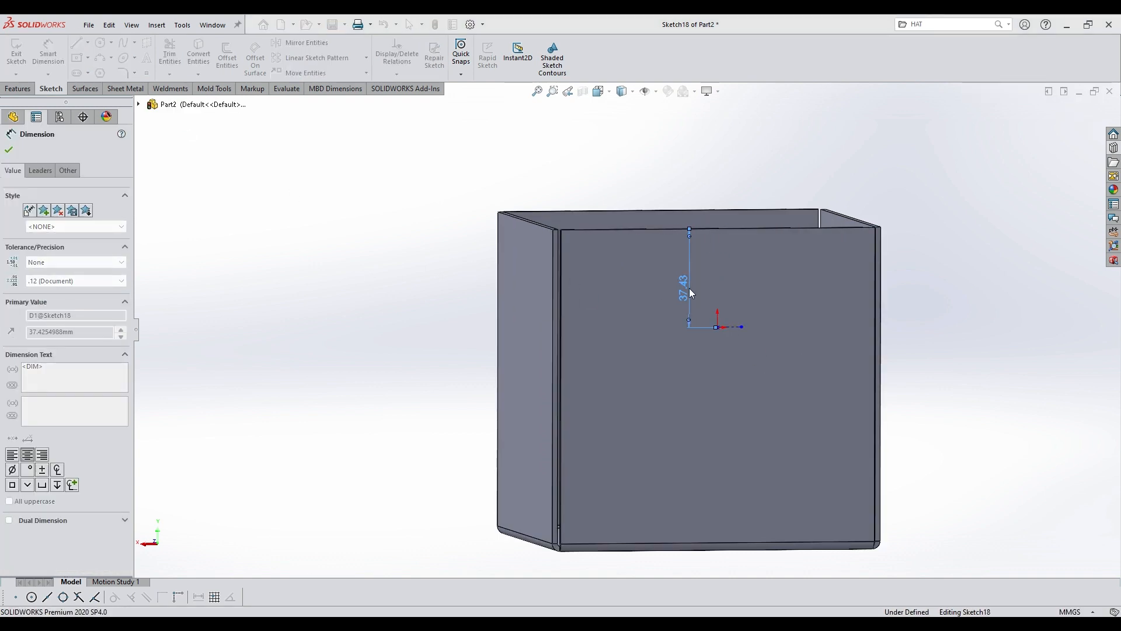
left_click(906, 181)
left_click(1079, 117)
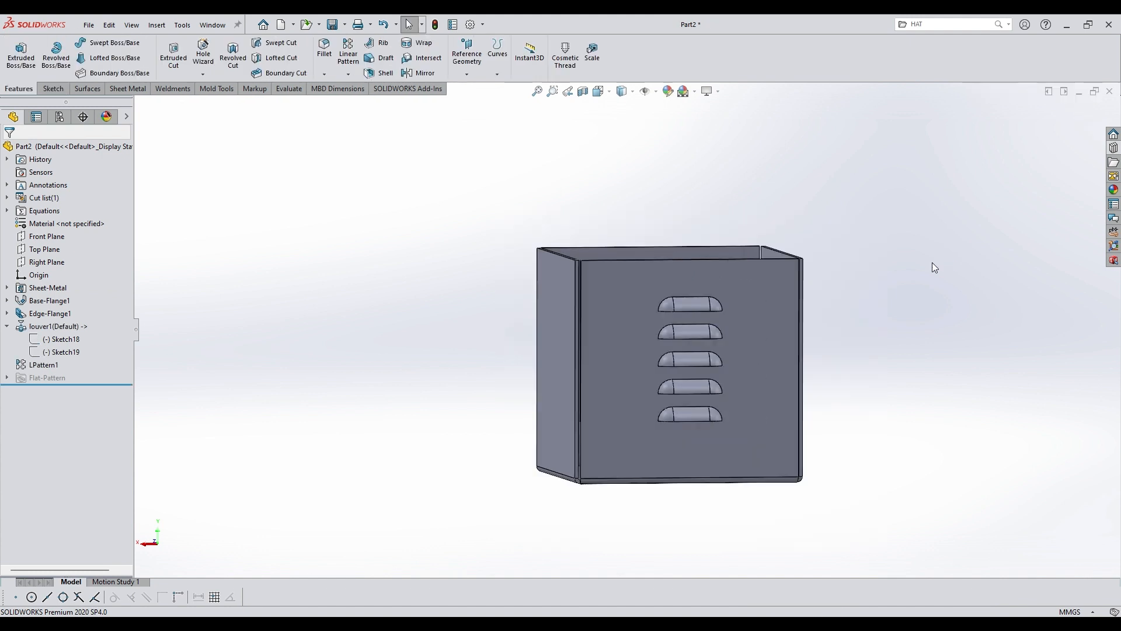
- Mirror the louver and its linear pattern about the Front Plane onto the opposite face of the box
left_click(50, 240)
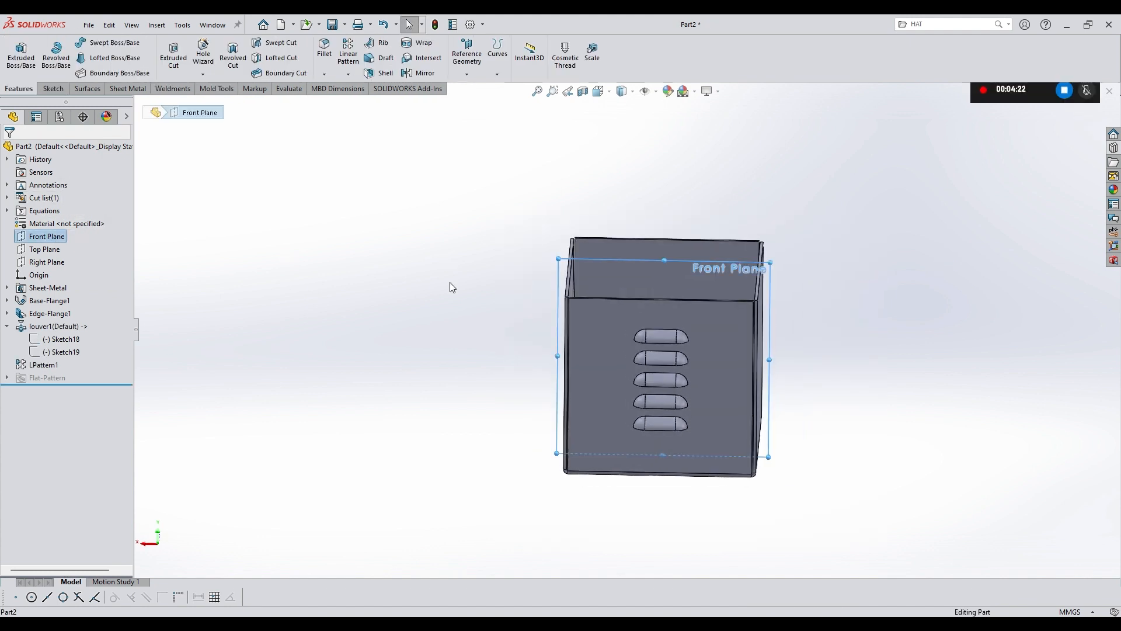
left_click(419, 73)
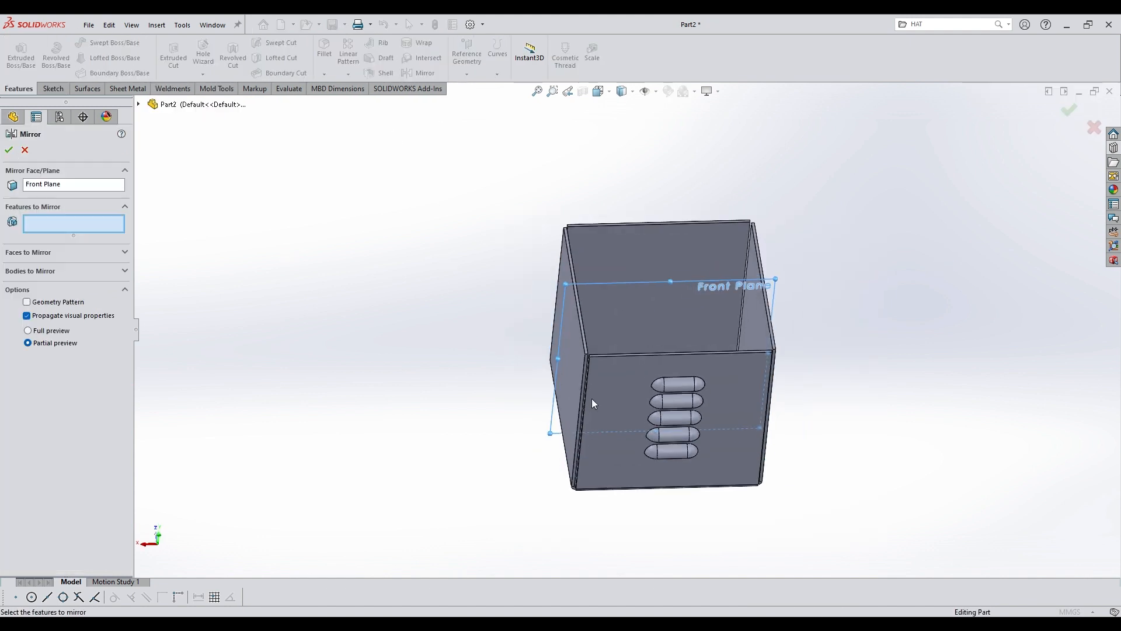
left_click(138, 104)
left_click(181, 297)
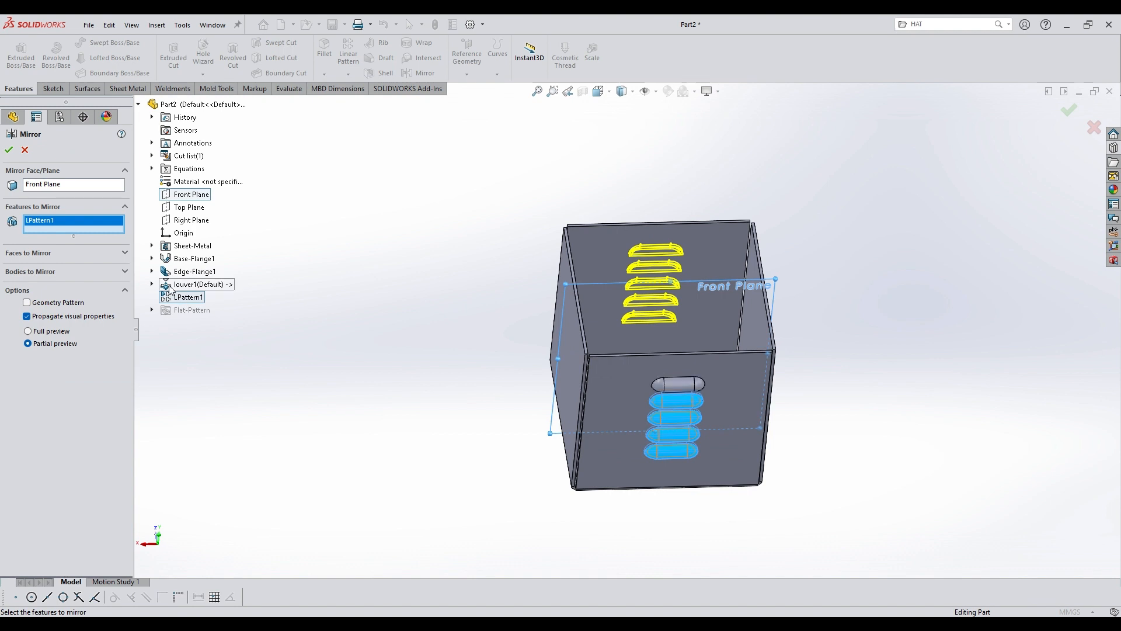
left_click(175, 284)
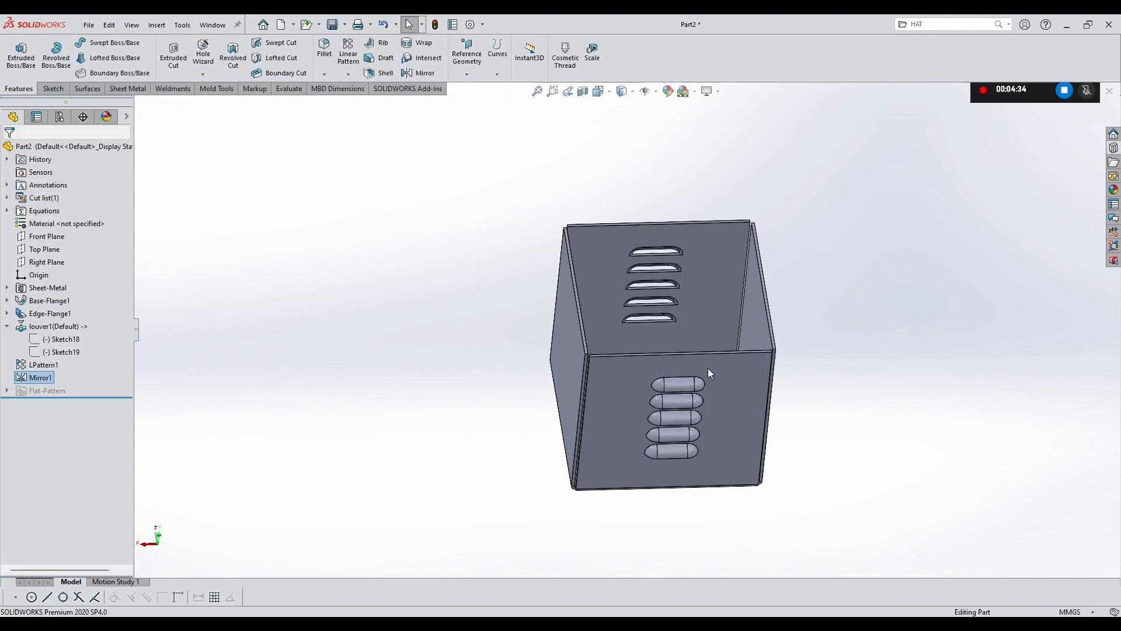
- Start an edge flange and select the four outer top edges of the box, with the flanges pointing outward at 90 degrees
middle_click_drag(708, 368, 657, 402)
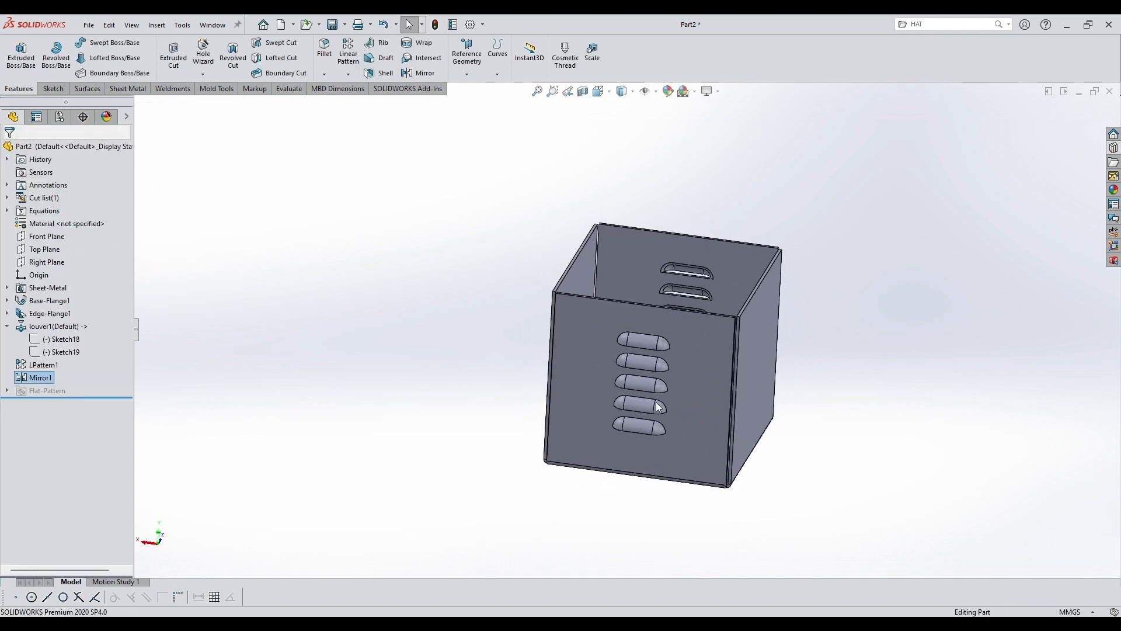
left_click(127, 88)
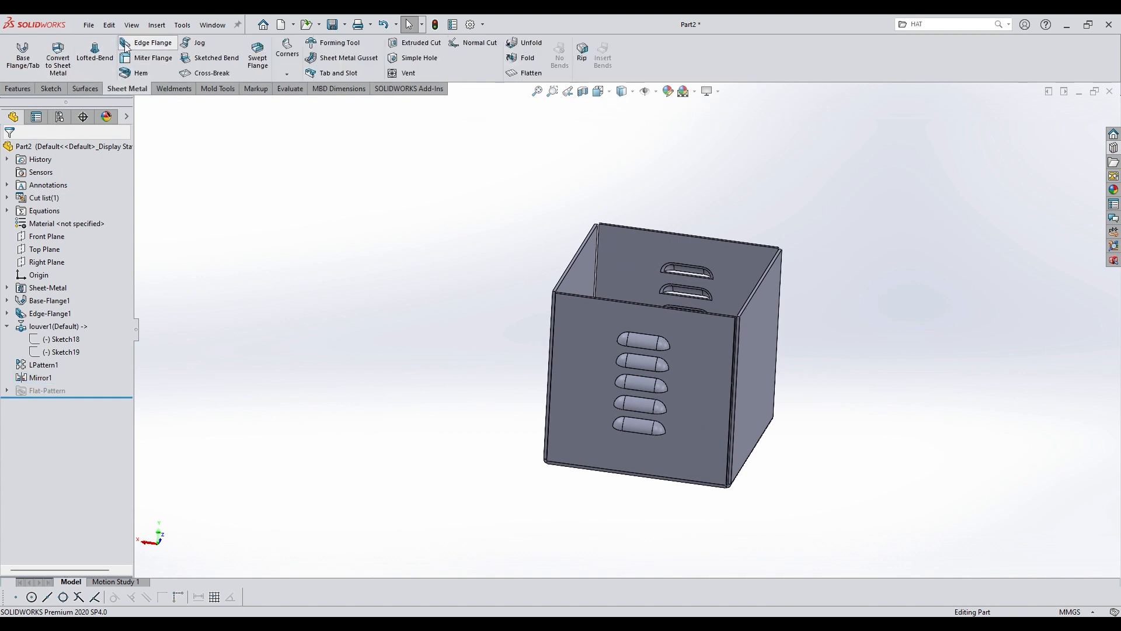
left_click(147, 43)
middle_click_drag(622, 297, 656, 352)
scroll(655, 353, "down", 2)
left_click(655, 352)
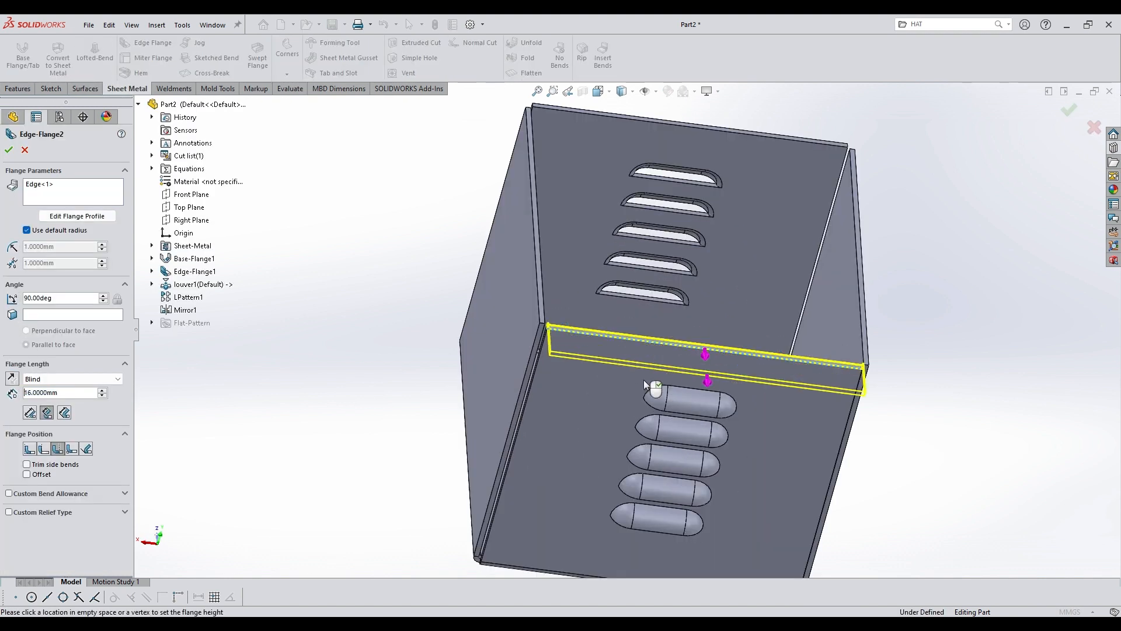
left_click(543, 288)
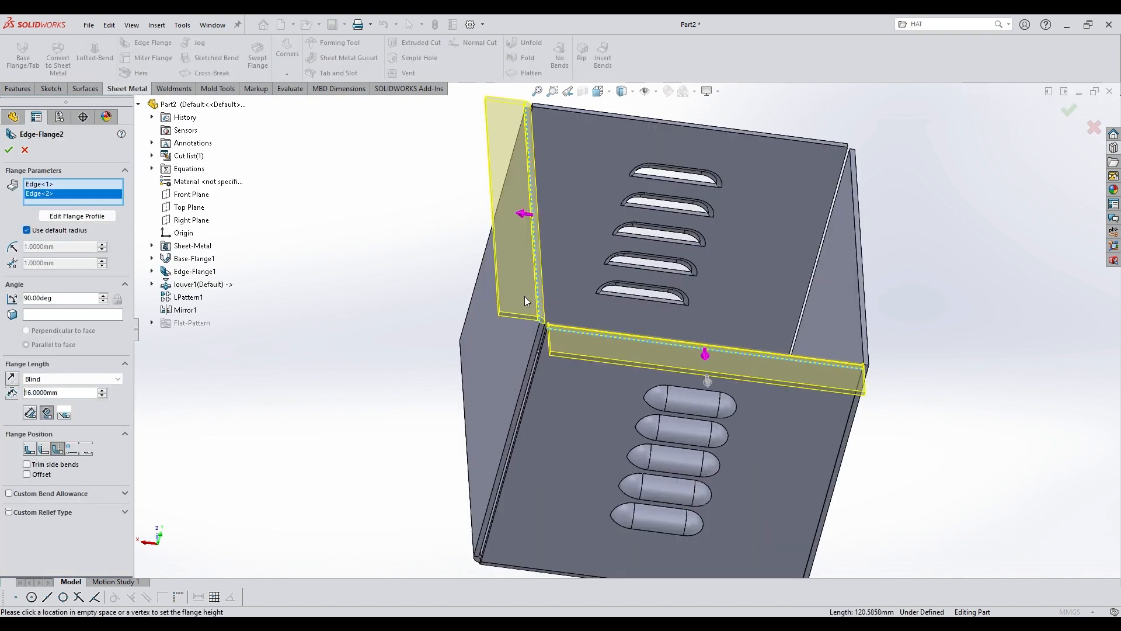
left_click(868, 323)
middle_click_drag(850, 296, 760, 222)
left_click(682, 171)
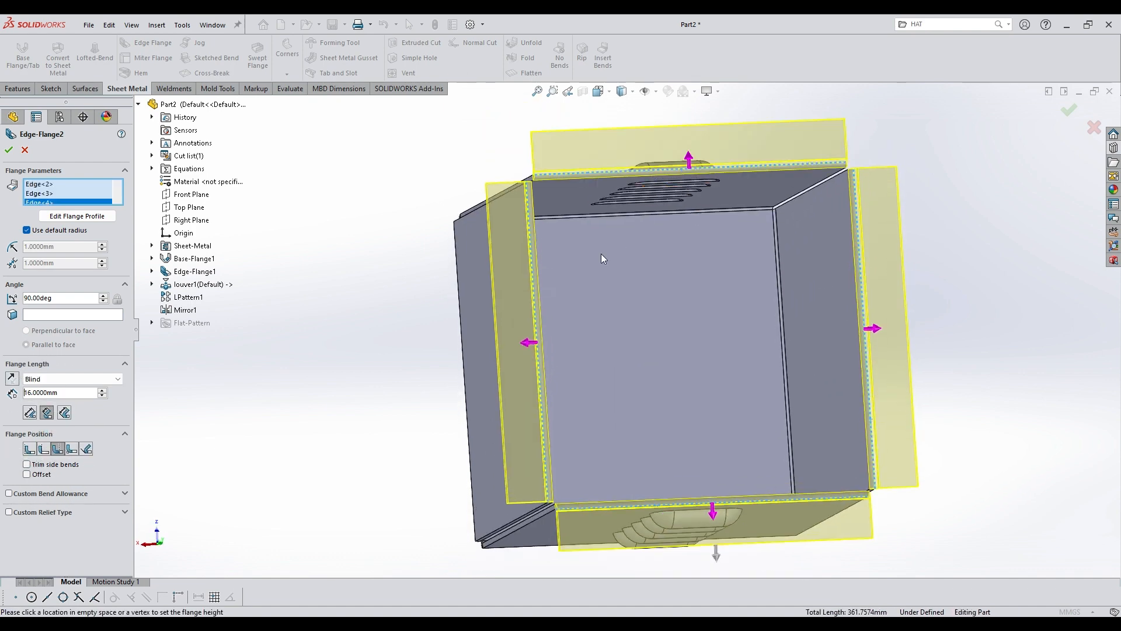
- Set the rim flange length to 20 mm and create the edge flange
scroll(601, 254, "up", 2)
left_click_drag(59, 393, 21, 394)
type("20")
left_click(8, 150)
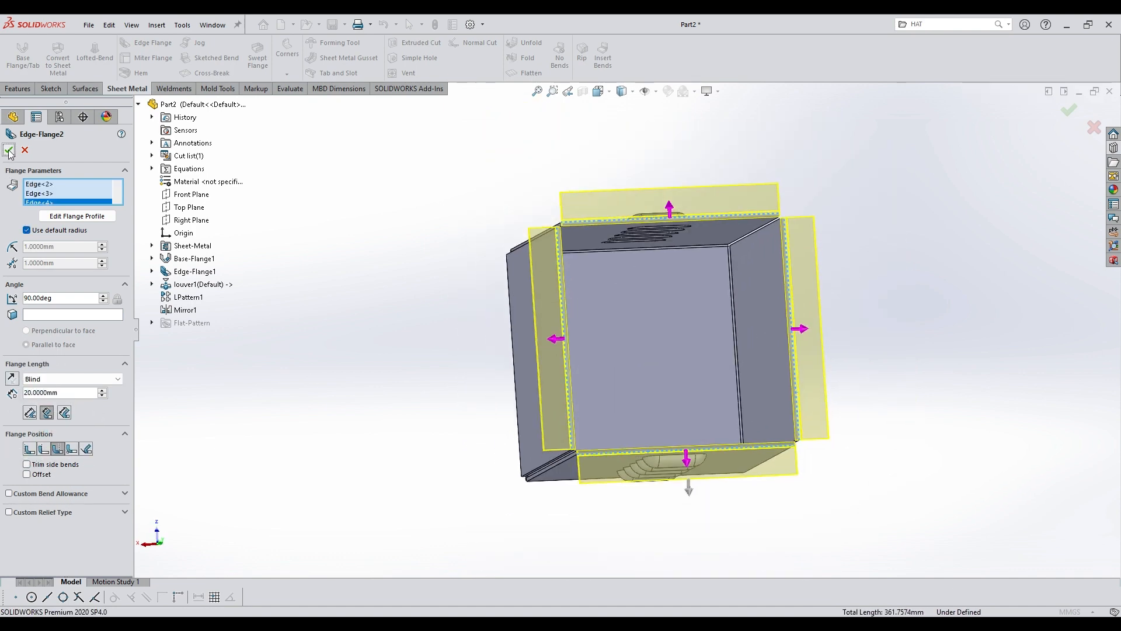
- Place the rectangular flange forming tool low on the plain side face, rotated 90 degrees, and create the feature
middle_click_drag(524, 366, 512, 450)
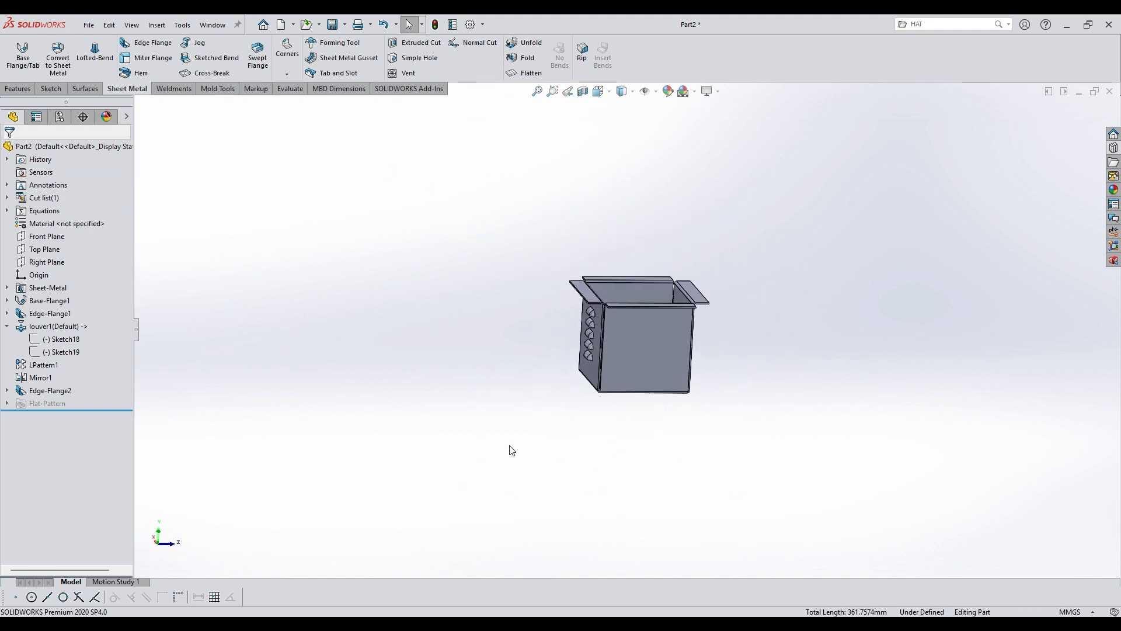
left_click(1114, 148)
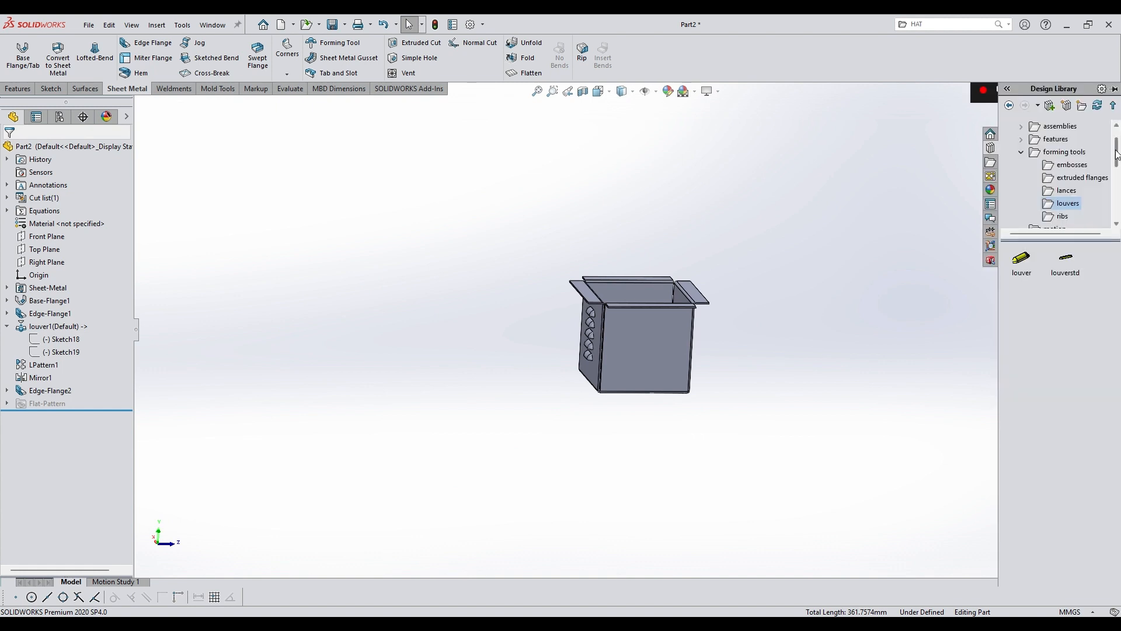
left_click(1074, 178)
left_click_drag(1032, 276, 621, 374)
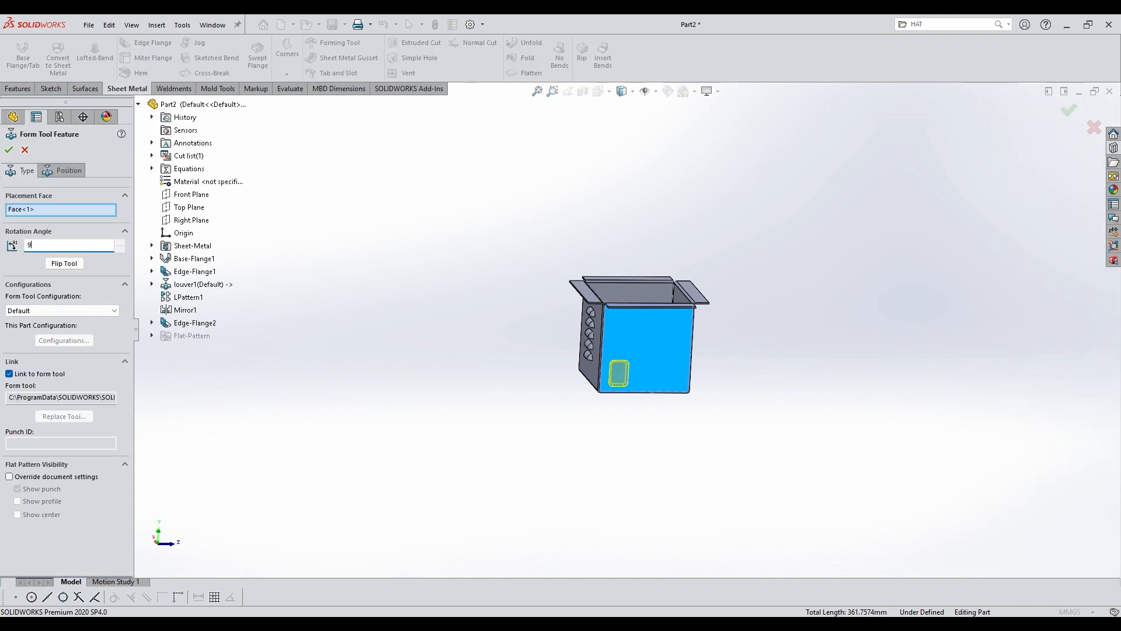
type("0.00deg")
key("Tab")
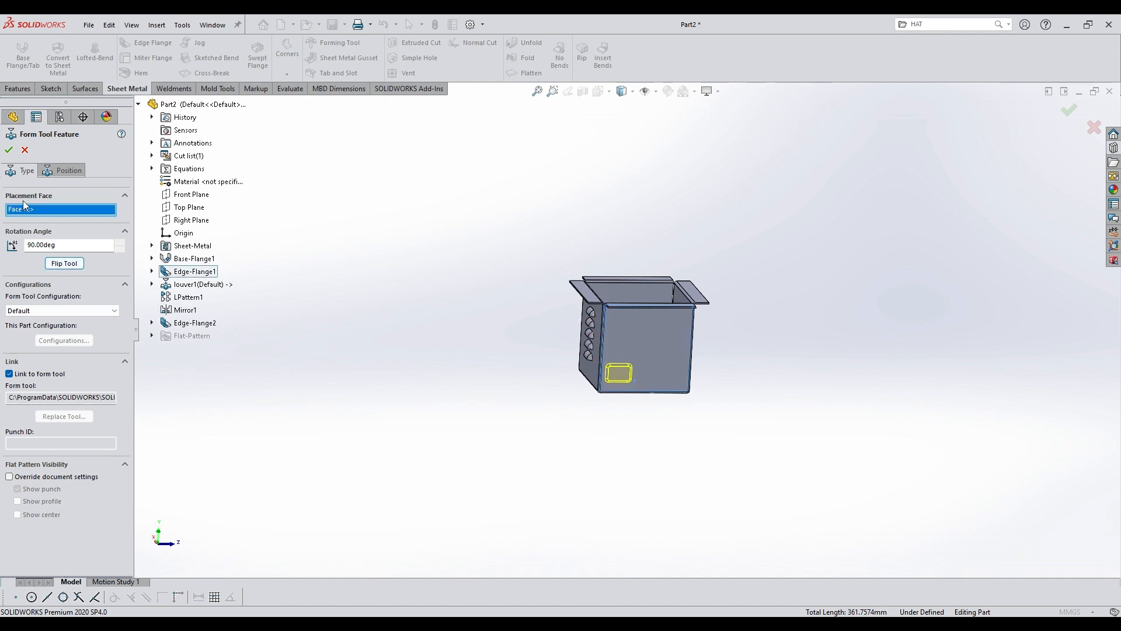
left_click(9, 150)
scroll(629, 371, "down", 5)
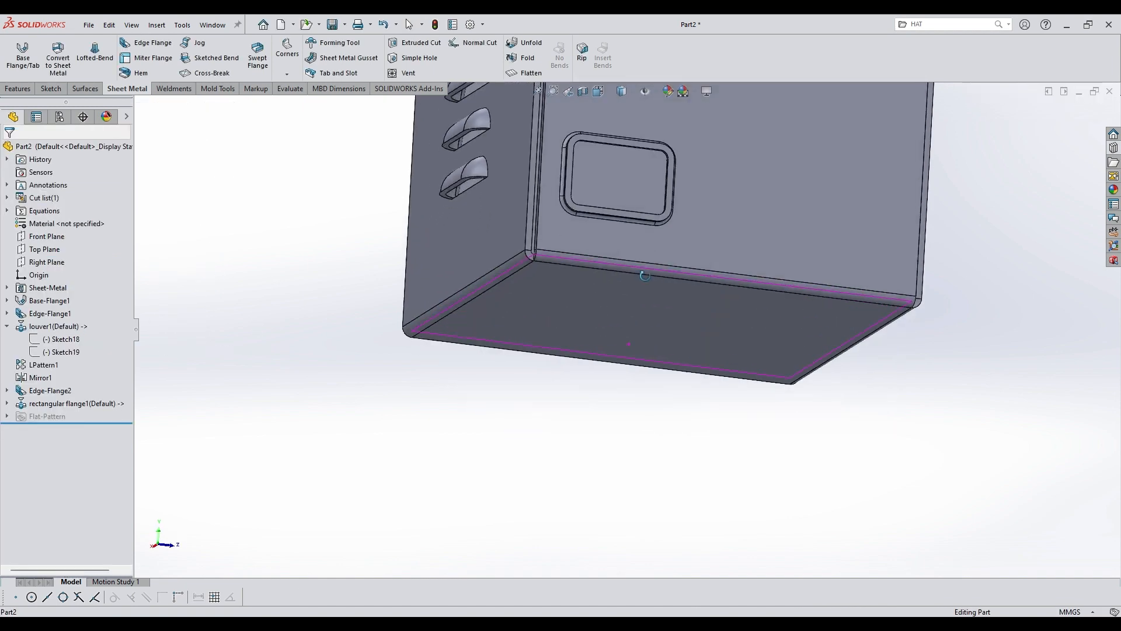
scroll(699, 477, "up", 5)
middle_click_drag(644, 275, 578, 362)
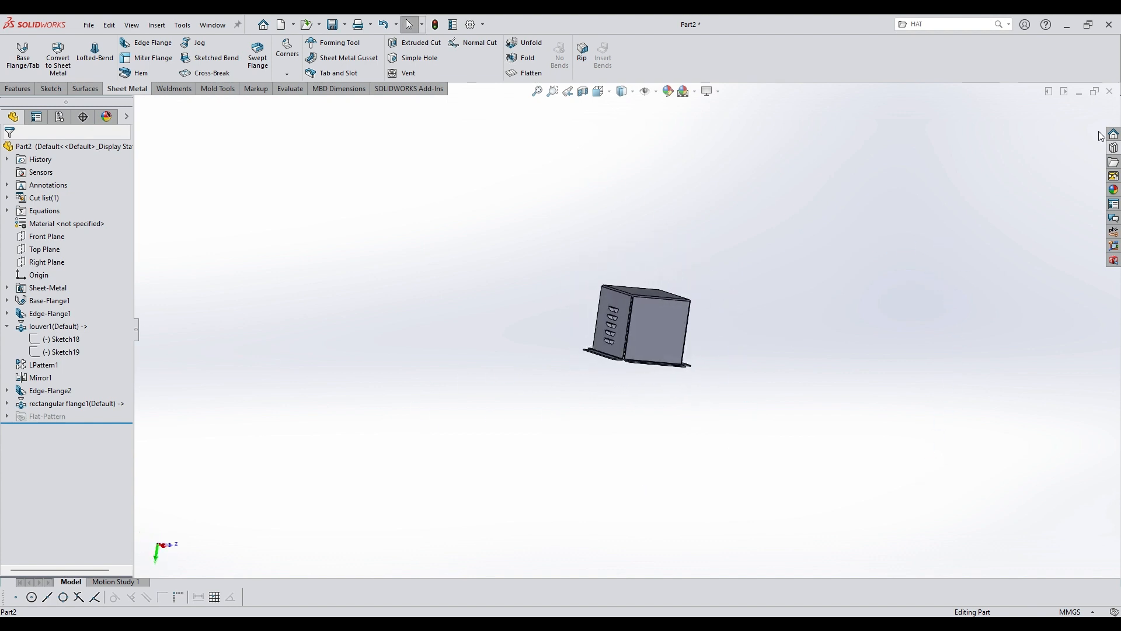
- Start a new sketch on the underside of one of the 20 mm rim flanges
middle_click_drag(650, 148, 521, 438)
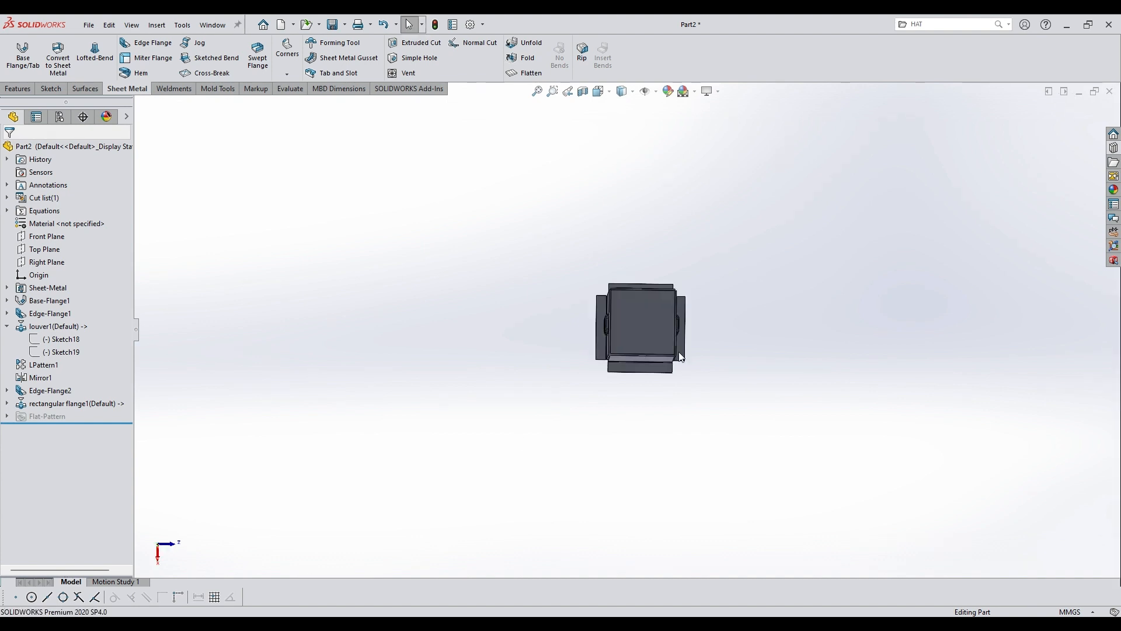
scroll(679, 352, "down", 4)
left_click(673, 332)
left_click(50, 89)
left_click(18, 57)
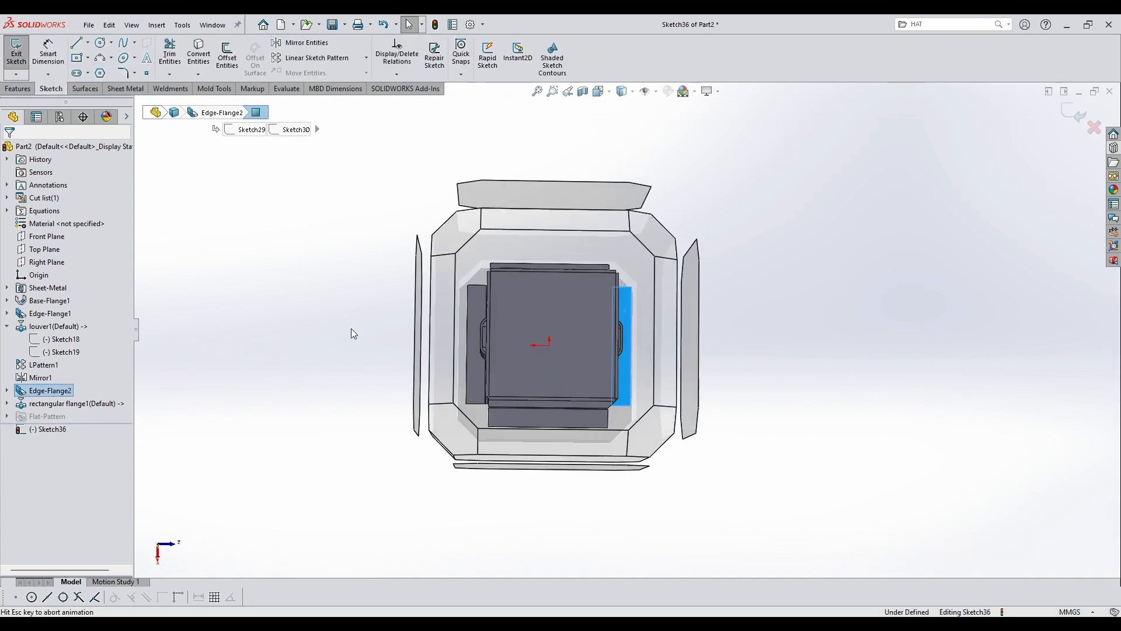
left_click(351, 329)
- Draw a horizontal and a vertical centerline across the full box, joining the midpoints of opposite rim flanges' outer edges
left_click(87, 43)
left_click(96, 69)
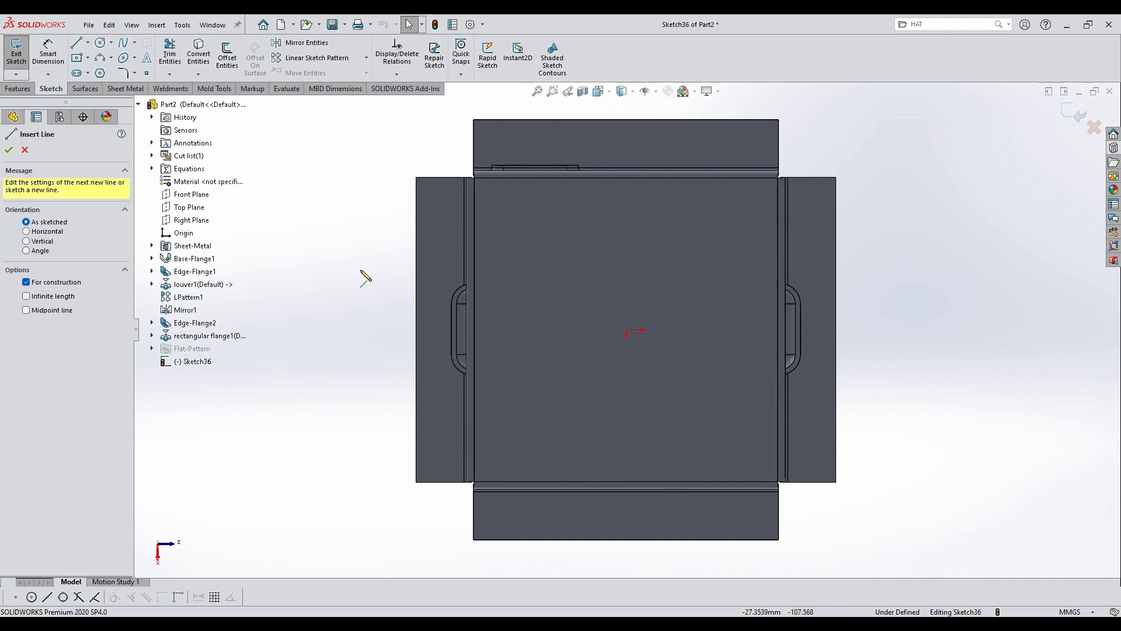
left_click(415, 330)
left_click(836, 330)
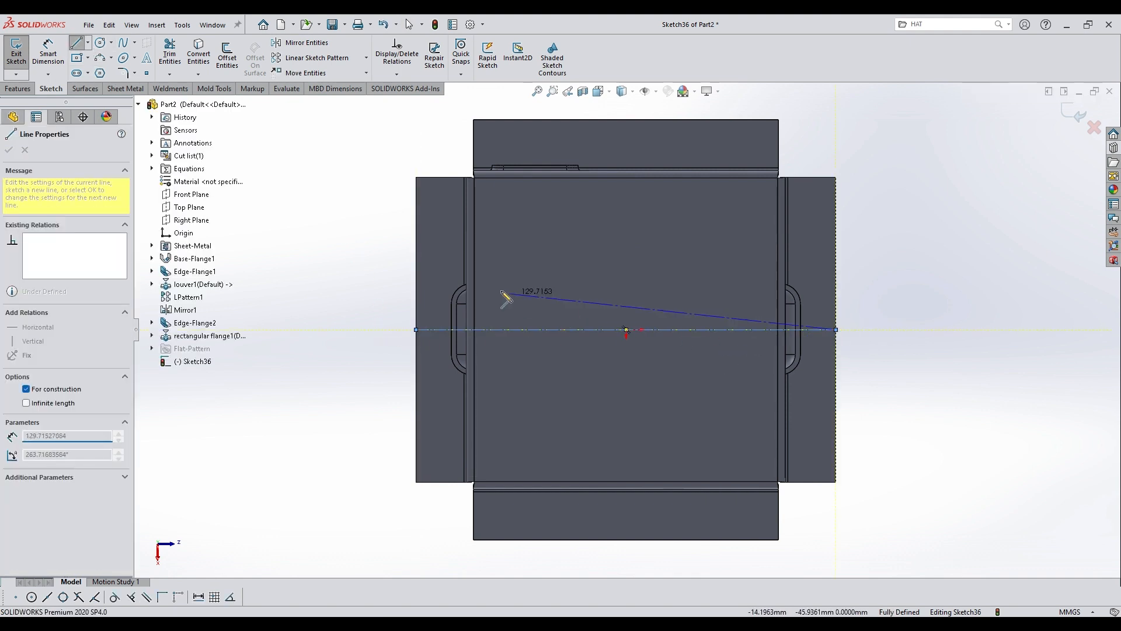
key("Escape")
left_click(76, 42)
left_click(627, 120)
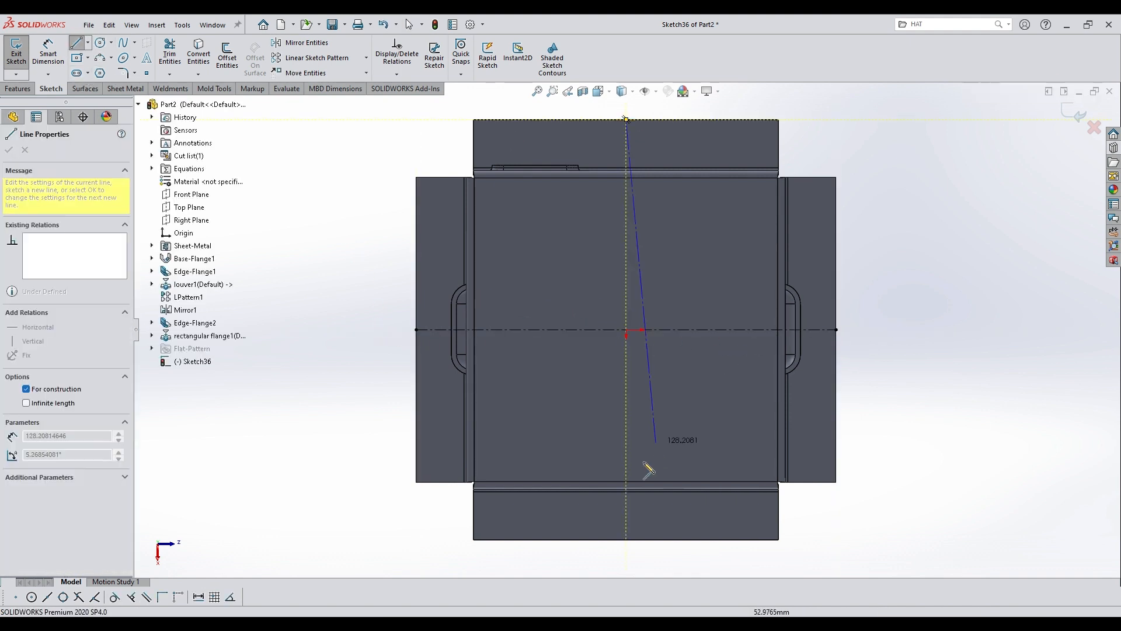
left_click(626, 540)
key("Escape")
- Sketch four circles, two on each of the opposite louvered-side rim flanges, above and below the horizontal centerline
left_click(99, 44)
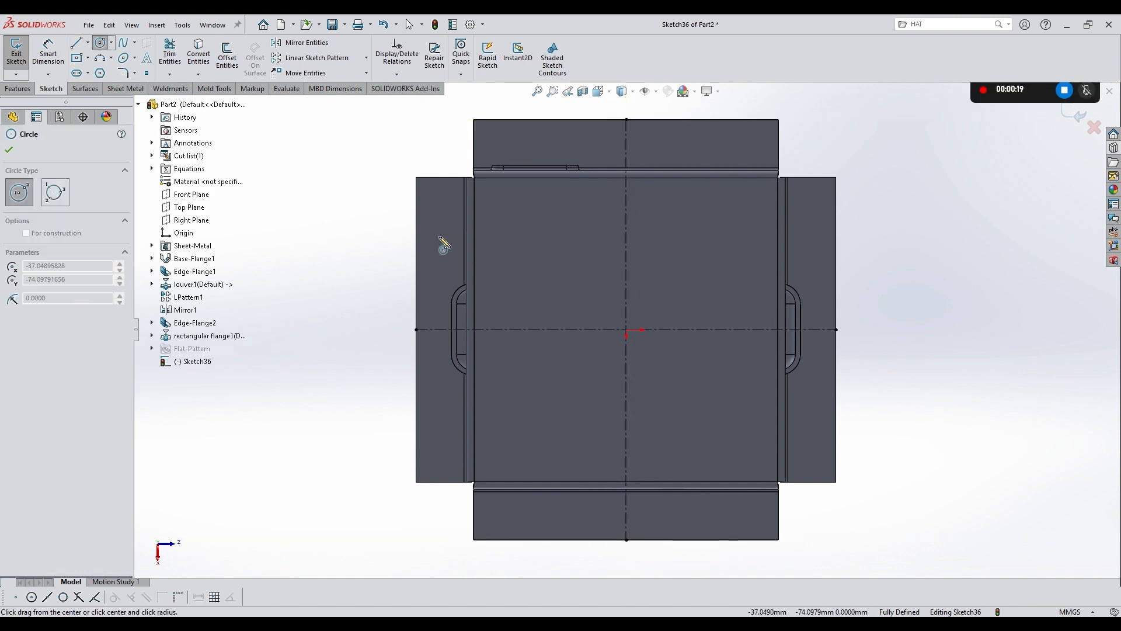
left_click_drag(439, 236, 452, 249)
left_click_drag(438, 417, 449, 438)
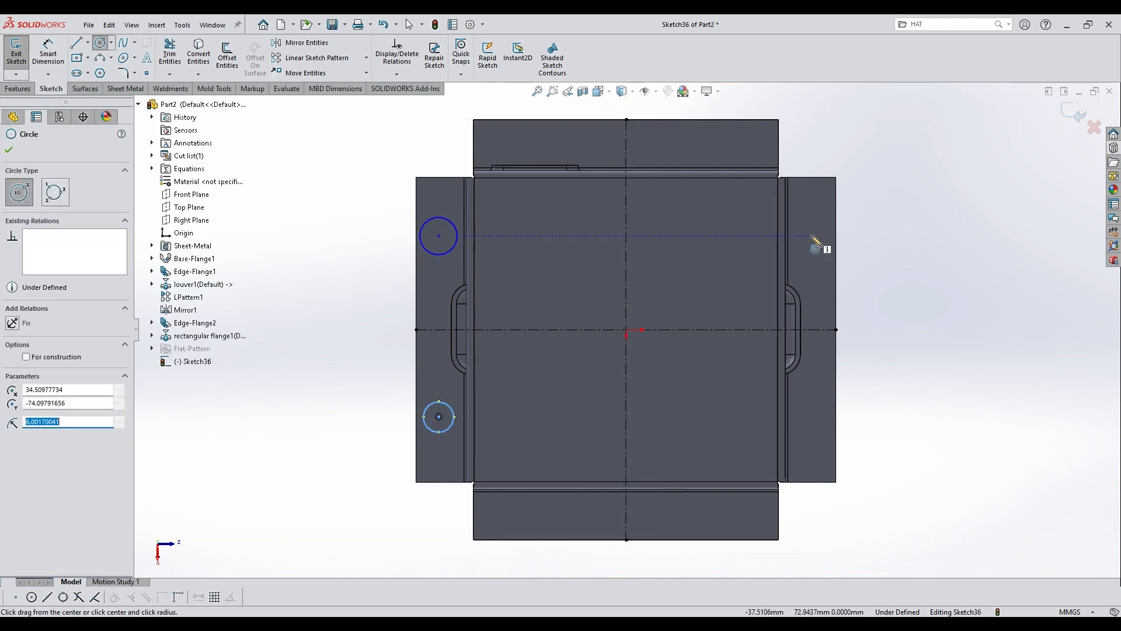
left_click_drag(809, 236, 820, 239)
left_click_drag(813, 420, 816, 436)
key("Escape")
- Dimension the upper circle on the right-hand rim flange to a 6 mm diameter
left_click(48, 54)
left_click(819, 246)
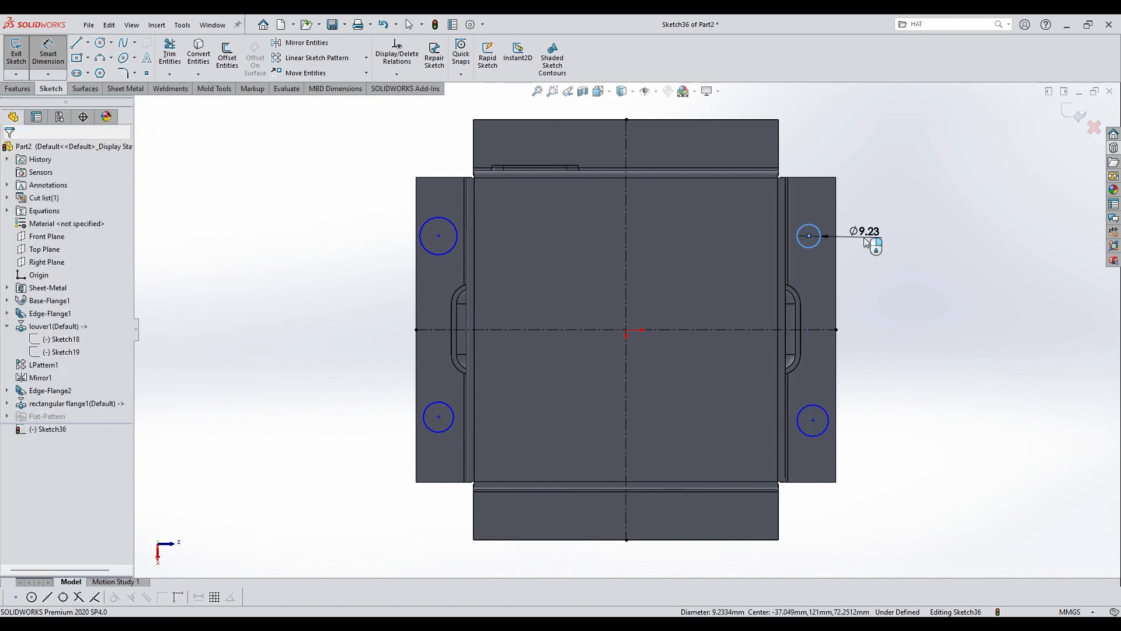
left_click(873, 240)
type("6")
key("Return")
key("Escape")
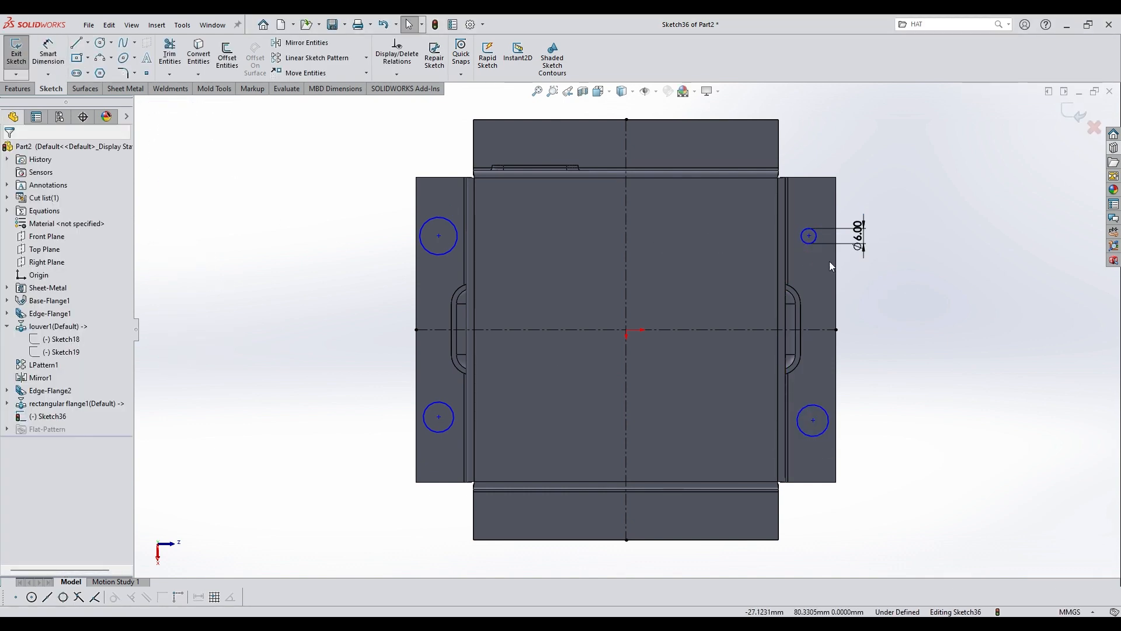
- Select all four circles and add an Equal relation between them
scroll(827, 260, "down", 3)
left_click(770, 237)
left_click(751, 530, "ctrl")
scroll(374, 435, "up", 3)
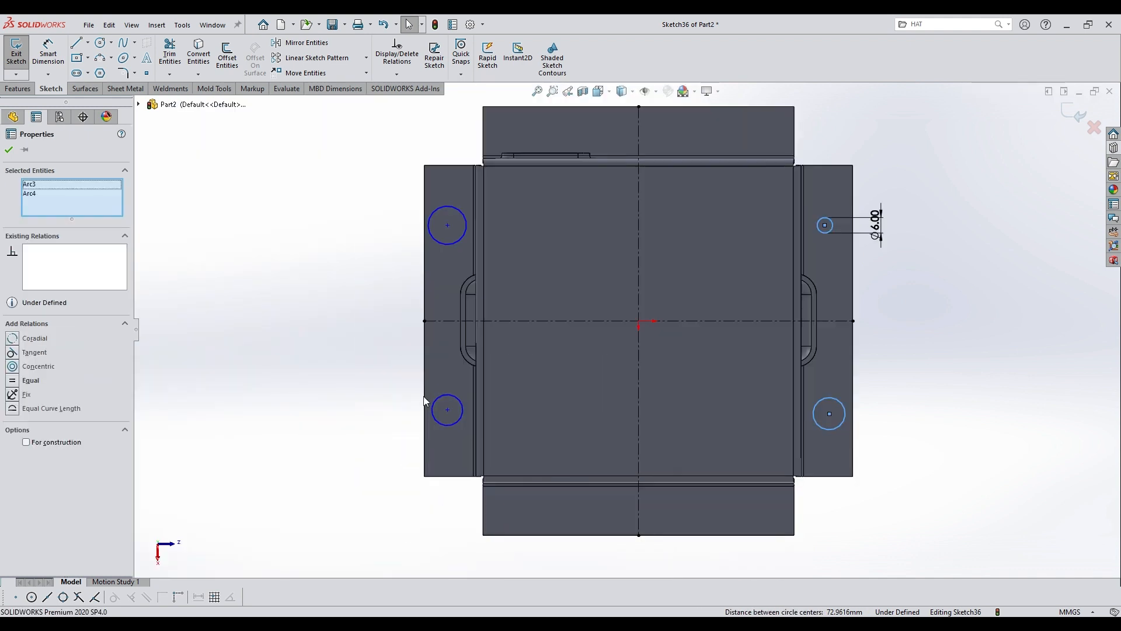
scroll(409, 415, "down", 1)
left_click(452, 393, "ctrl")
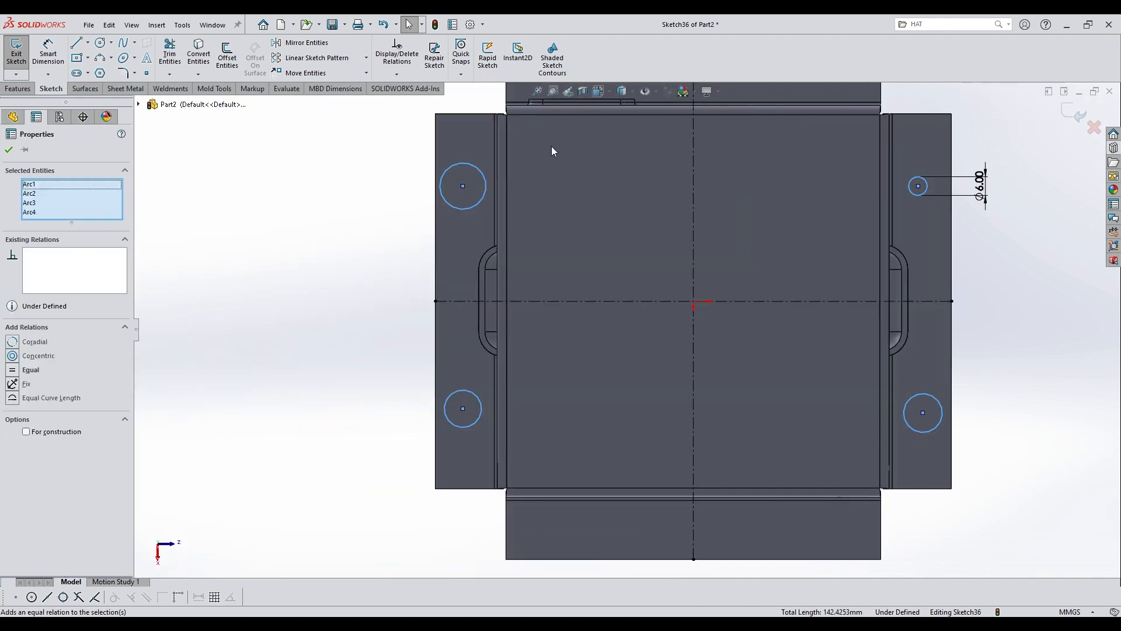
left_click(325, 191)
- Draw a vertical centerline down the middle of each of the two rim flanges carrying the circles
left_click(87, 43)
left_click(102, 70)
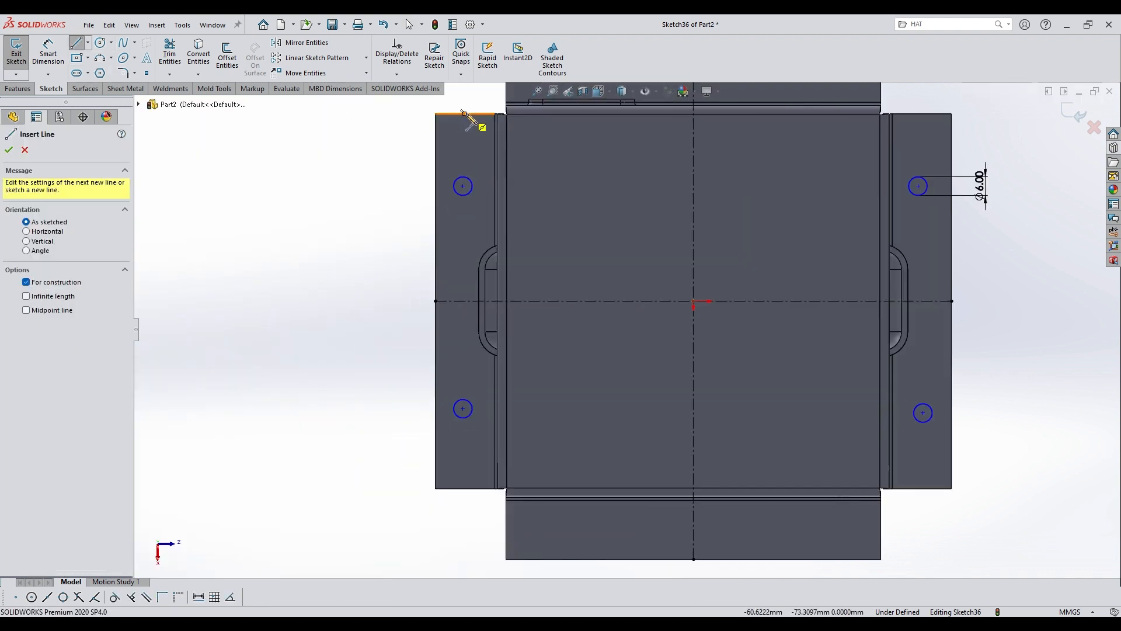
left_click(465, 114)
left_click(465, 489)
key("Escape")
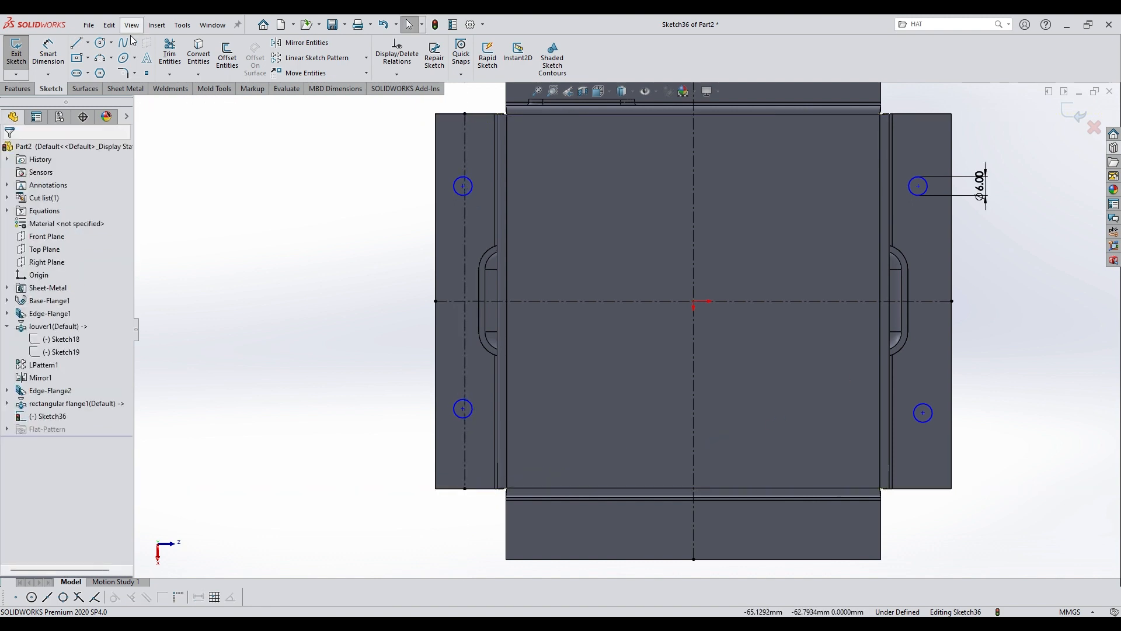
left_click(87, 42)
left_click(91, 71)
left_click(922, 114)
left_click(923, 488)
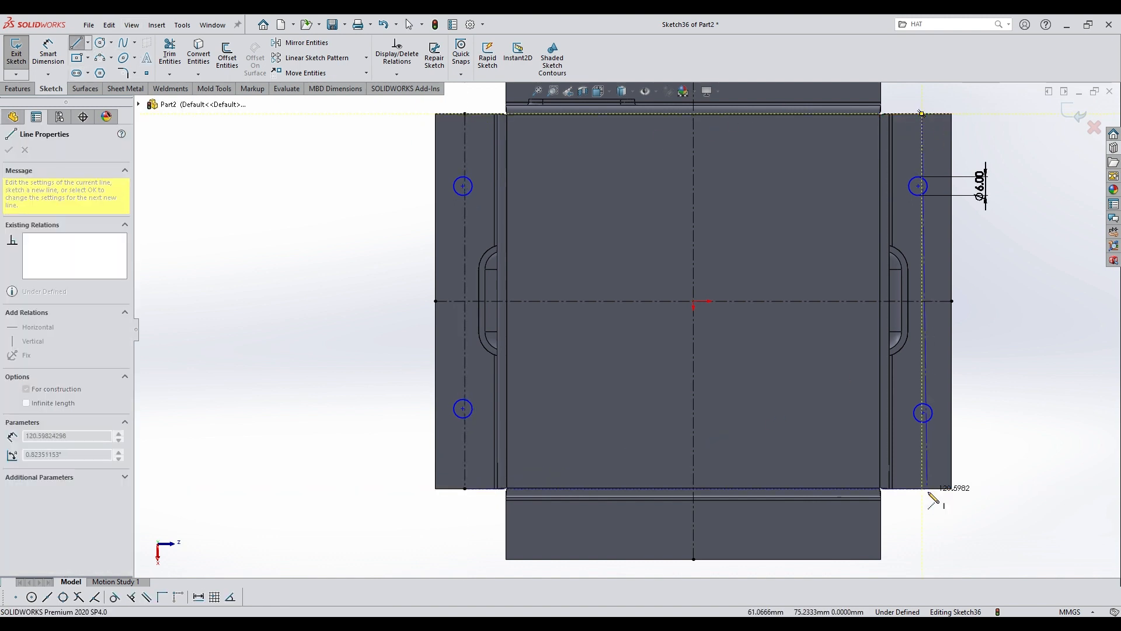
key("Escape")
- Make the center of the upper circle on the right-hand rim flange coincident with that flange's vertical centerline
scroll(1027, 197, "down", 3)
left_click(900, 208)
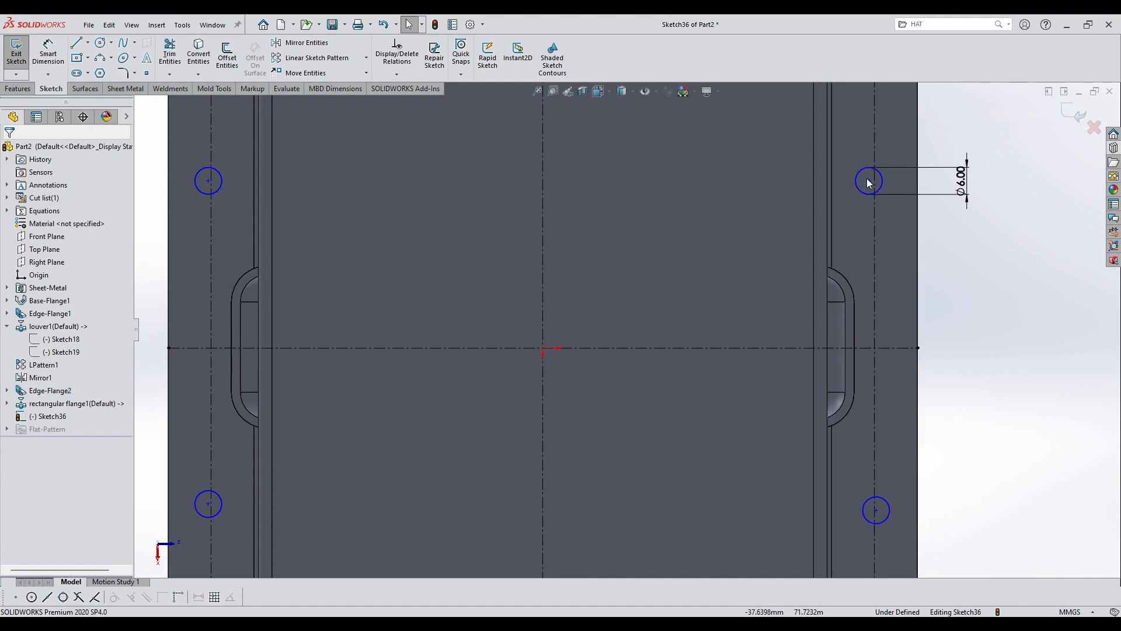
left_click(869, 180)
left_click(875, 217, "ctrl")
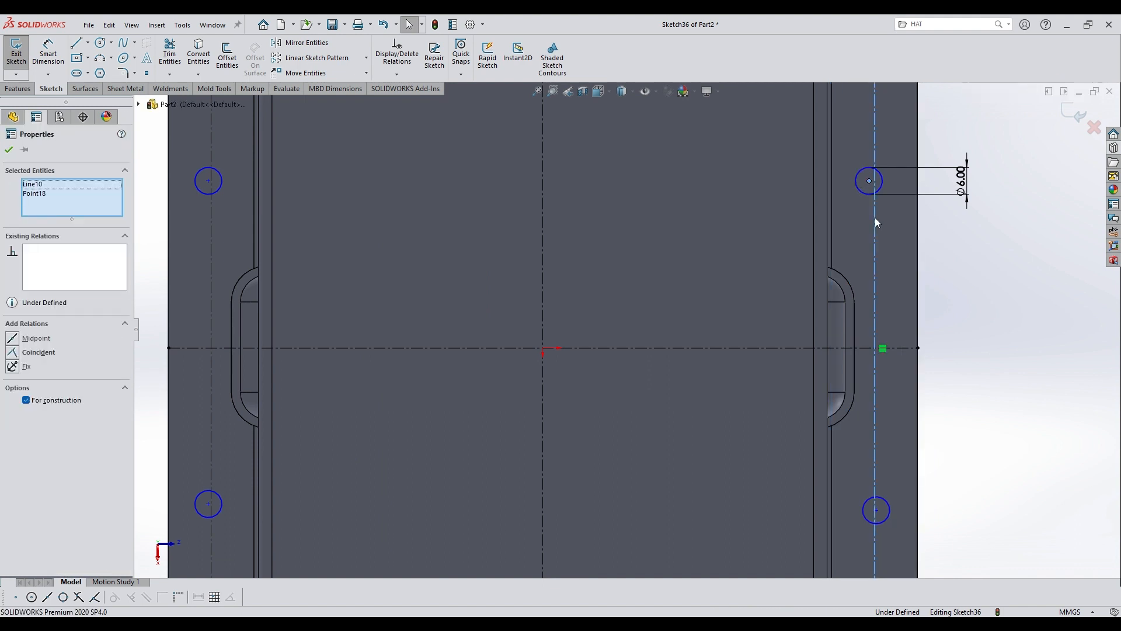
left_click(928, 164)
- Try to make the center of the lower right-hand rim circle coincident with its vertical centerline
scroll(952, 331, "up", 4)
scroll(780, 456, "down", 3)
left_click(723, 377, "ctrl")
left_click(721, 406, "ctrl")
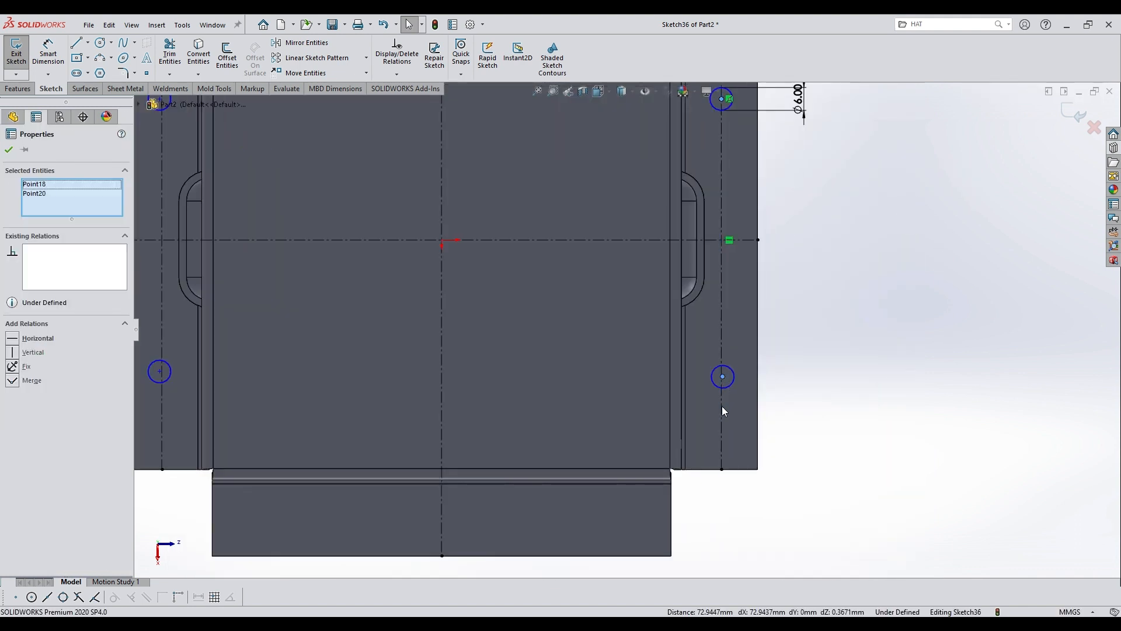
scroll(769, 393, "up", 3)
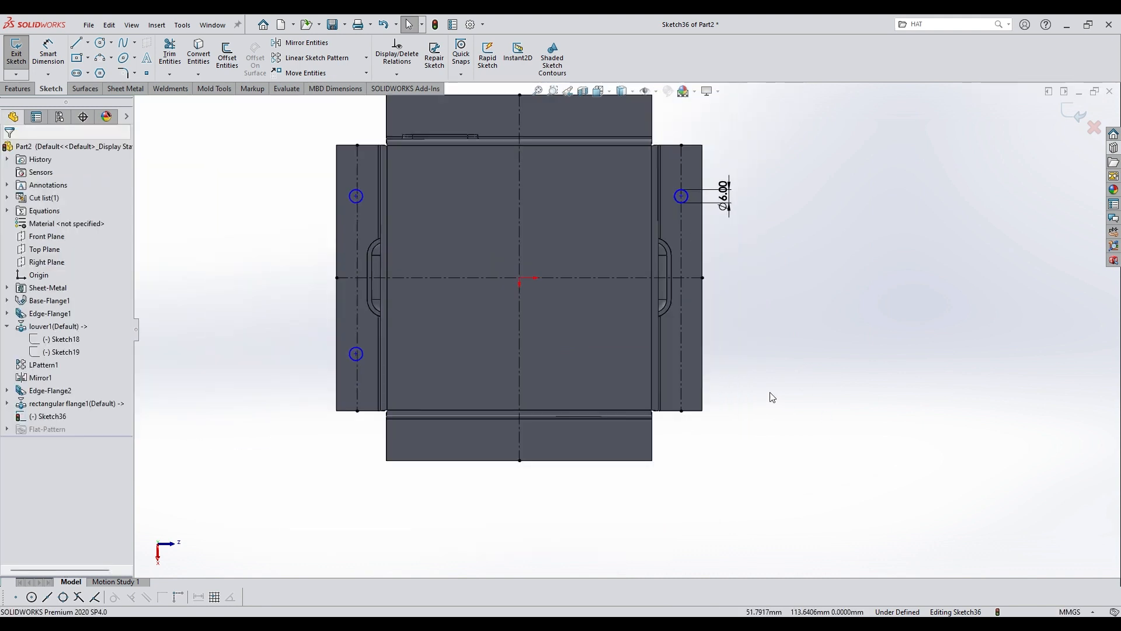
left_click(728, 341)
- Make the center of the lower circle on the left-hand rim flange coincident with that flange's vertical centerline
scroll(431, 356, "down", 5)
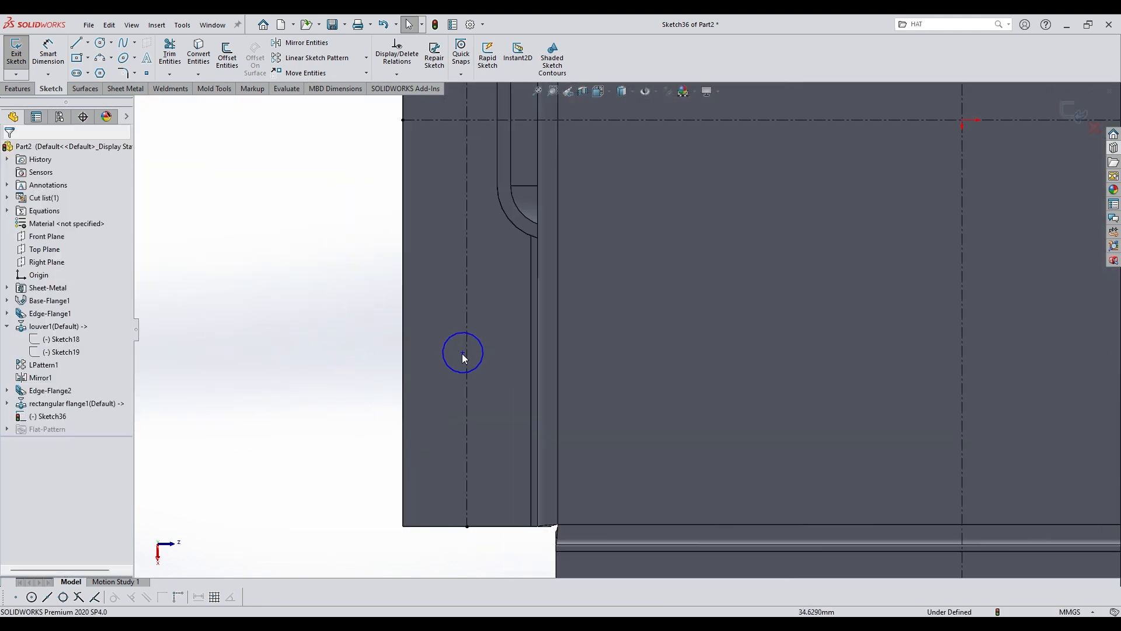
left_click(463, 352)
left_click(468, 384)
left_click(464, 352, "ctrl")
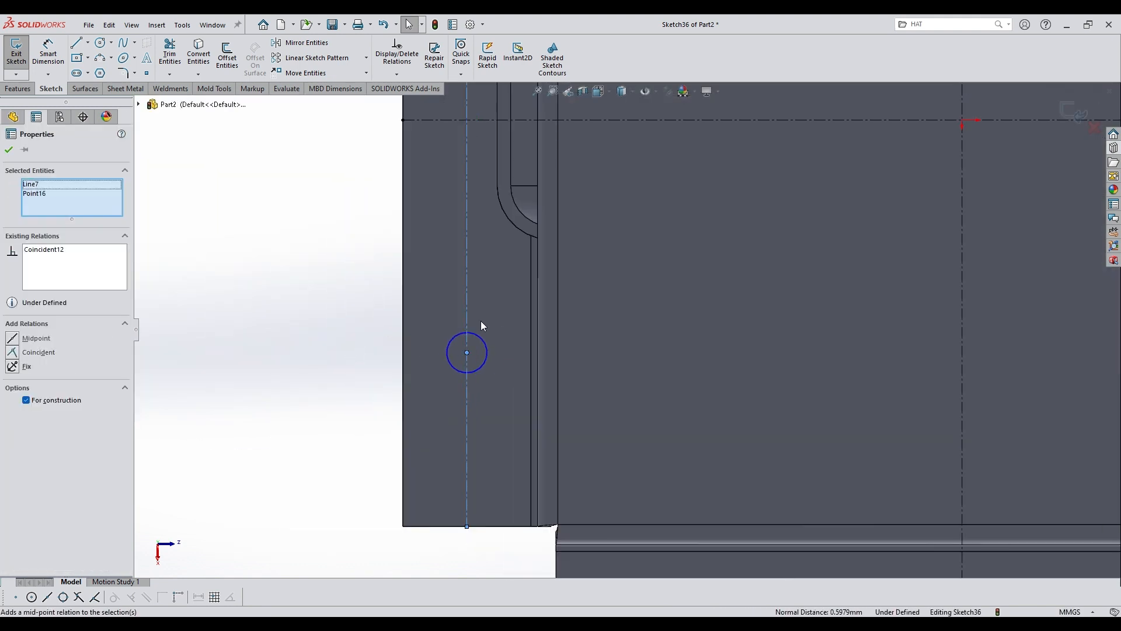
- Try to place the center of the upper left-hand rim circle on its vertical centerline
scroll(525, 234, "up", 3)
scroll(579, 129, "down", 3)
left_click(568, 244, "ctrl")
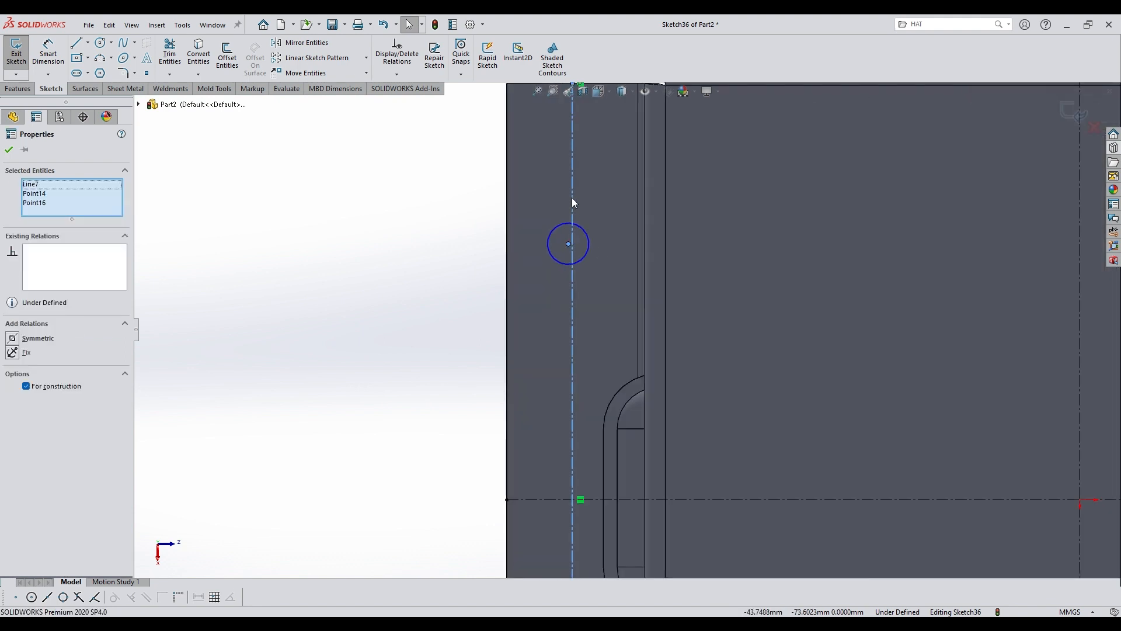
left_click(572, 198, "ctrl")
left_click(800, 328)
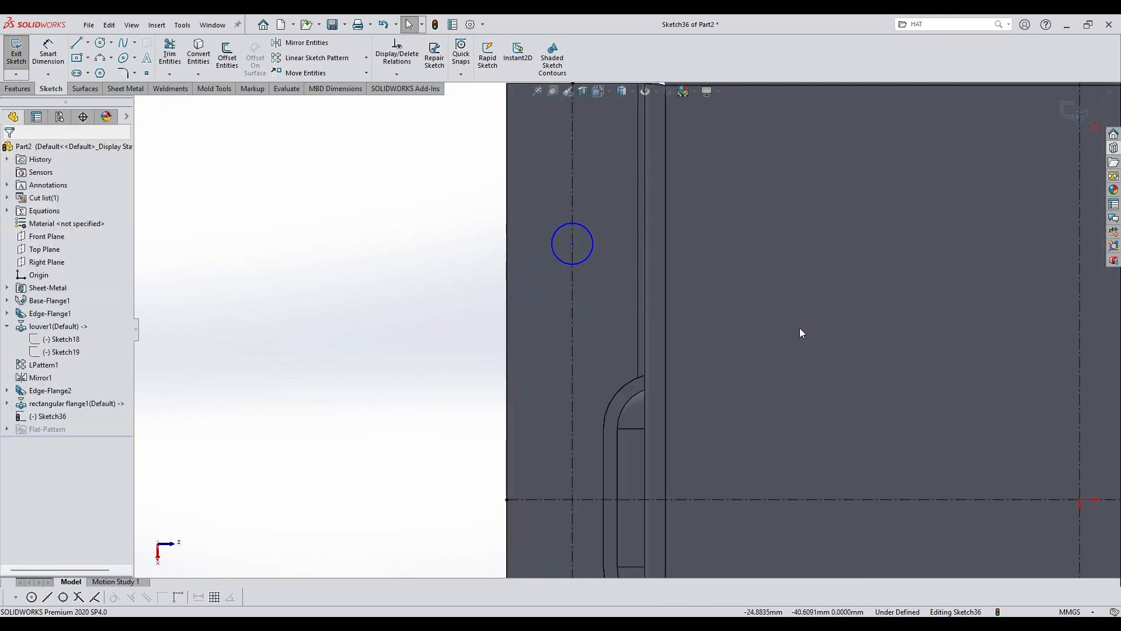
scroll(800, 328, "up", 5)
left_click(53, 55)
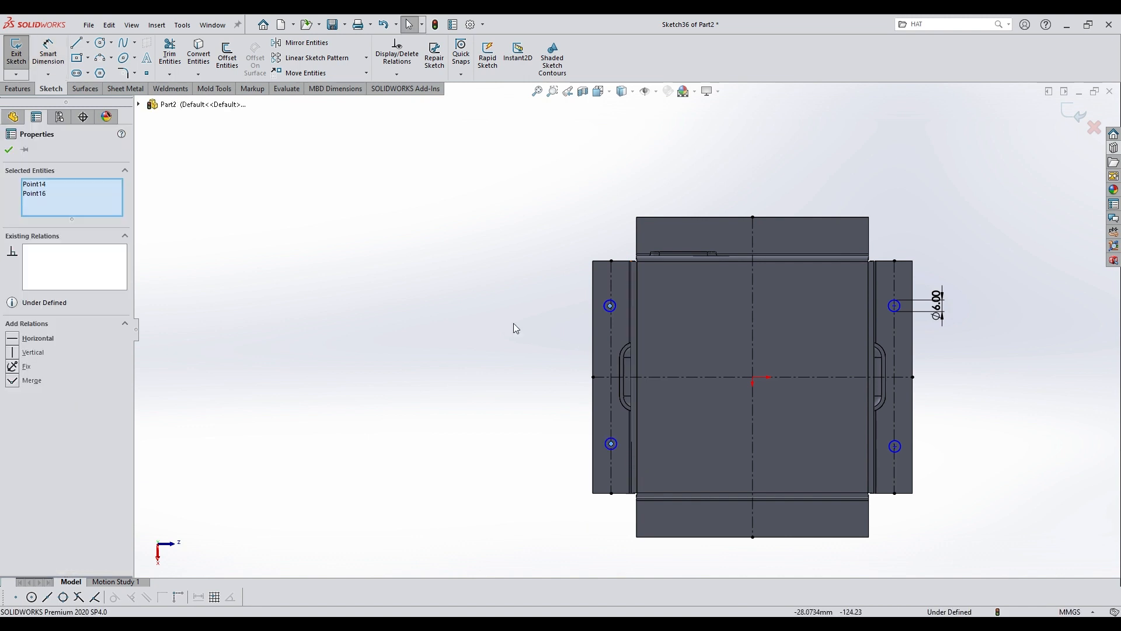
- Make the center of the upper circle on the left-hand rim flange coincident with the vertical centerline
left_click(514, 323)
scroll(611, 297, "down", 6)
left_click(603, 343)
left_click(607, 306, "ctrl")
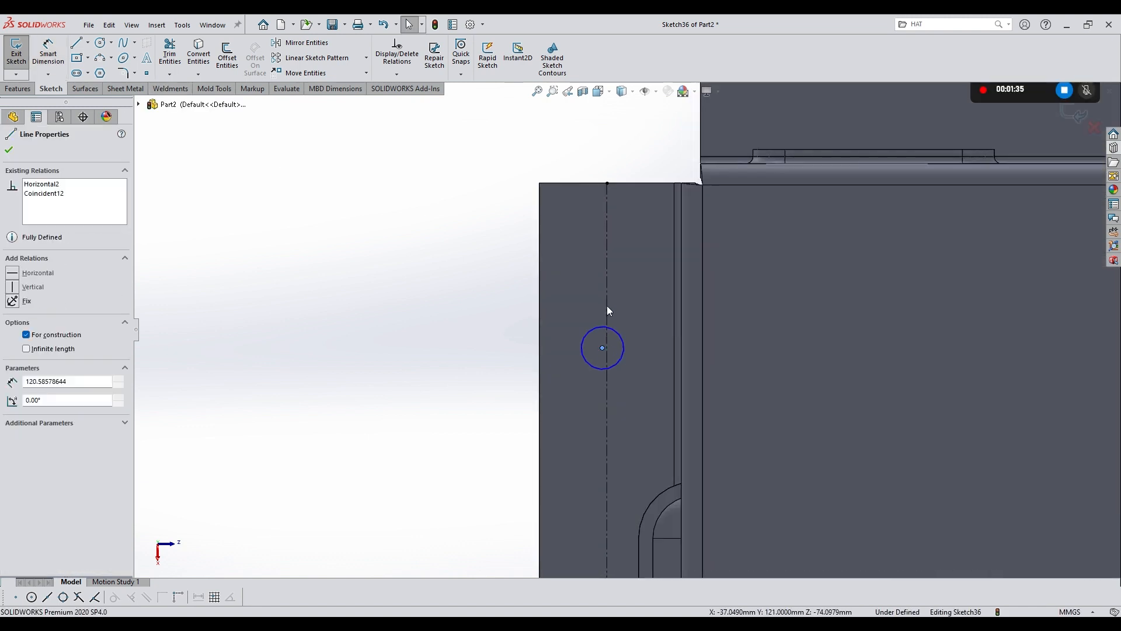
left_click(632, 275)
left_click(523, 281)
- Dimension the center distance between the two left-hand rim circles to 70 mm
left_click(52, 56)
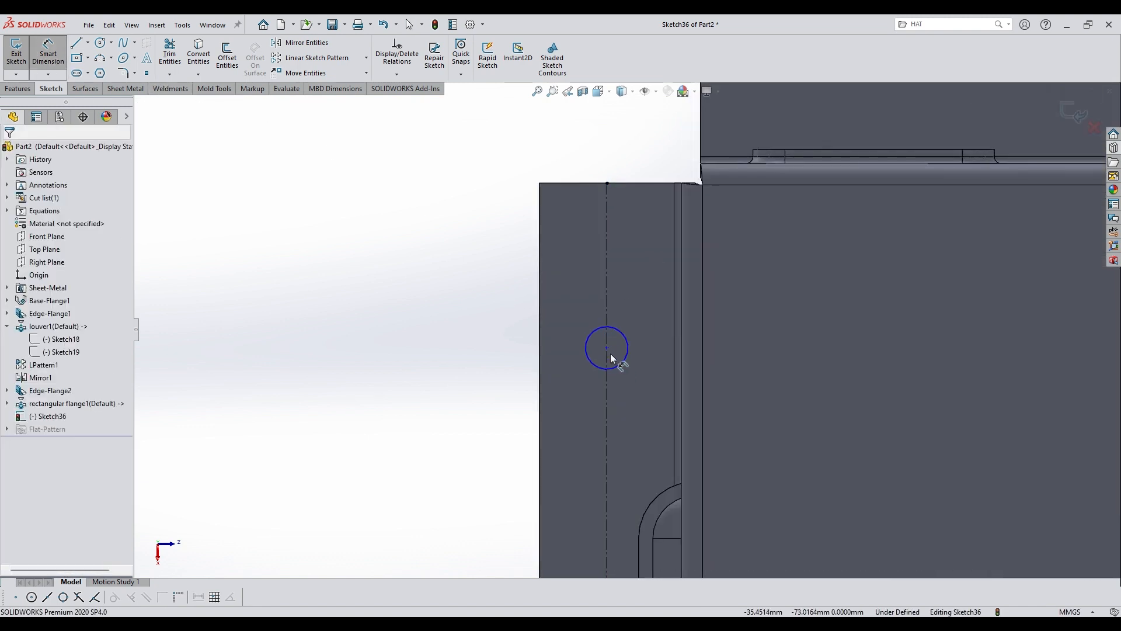
left_click(607, 348)
scroll(614, 403, "up", 6)
scroll(622, 497, "down", 4)
left_click(614, 524)
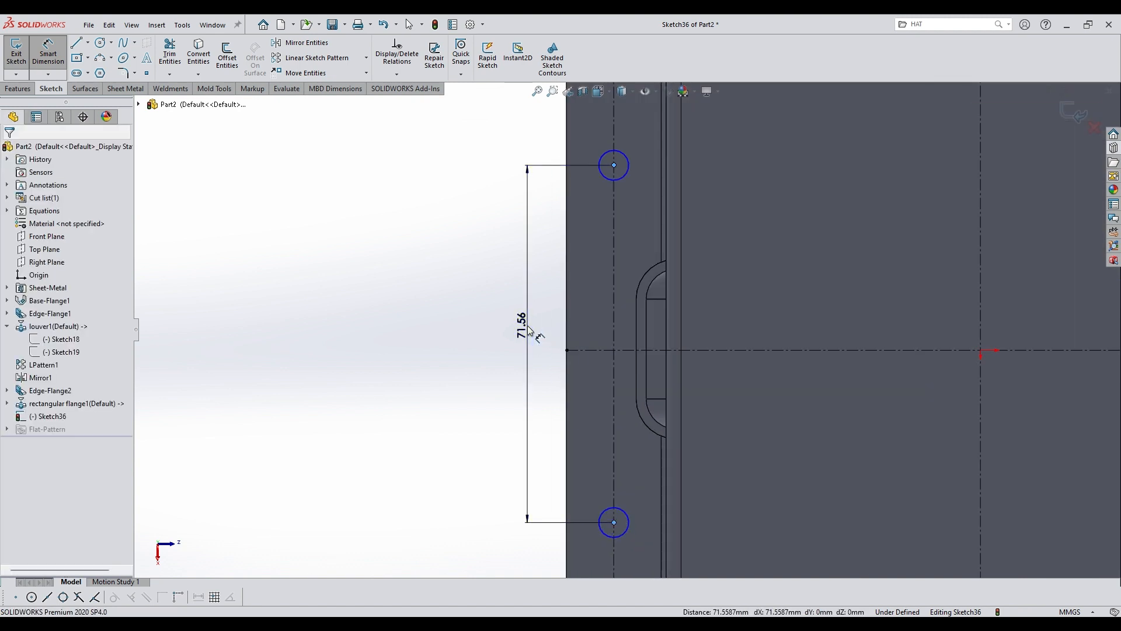
left_click(534, 332)
type("70")
key("Return")
- Dimension the center distance between the two right-hand rim circles to 70 mm
scroll(631, 333, "up", 5)
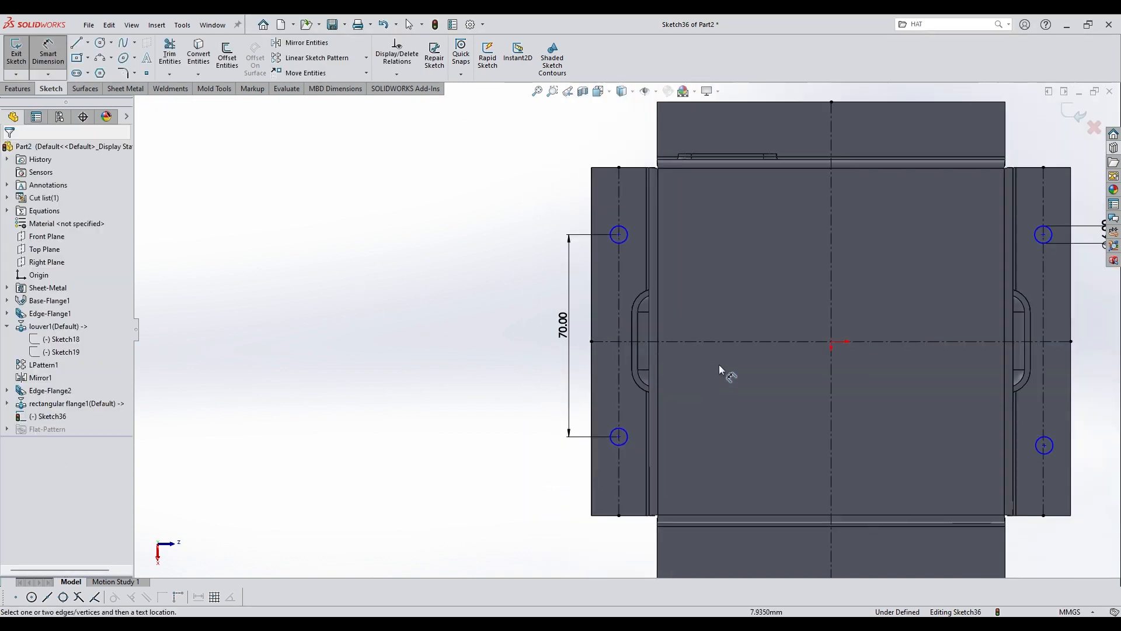
scroll(946, 338, "down", 4)
left_click(838, 219)
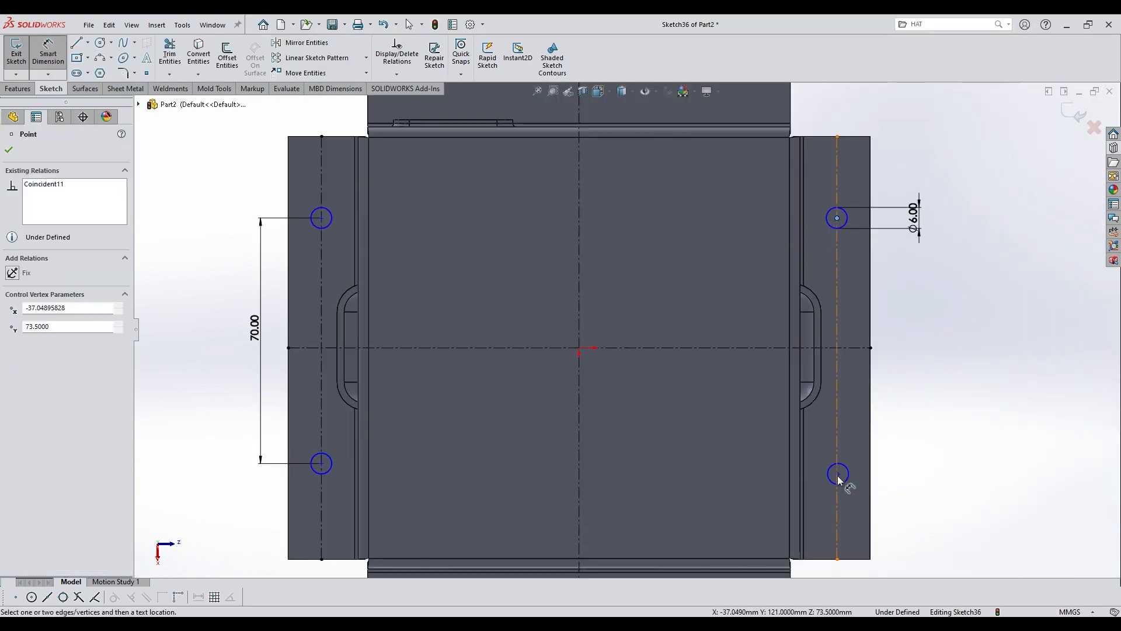
left_click(916, 349)
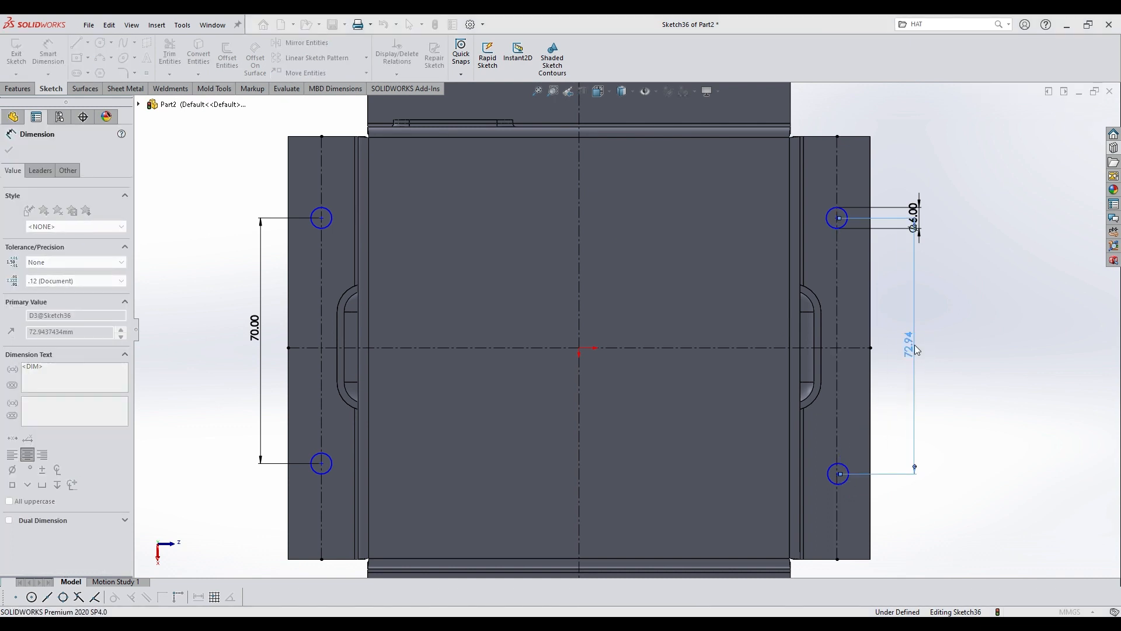
key("Escape")
- Add a Coincident relation between the lower right-hand rim circle's center and the vertical centerline
scroll(838, 444, "up", 6)
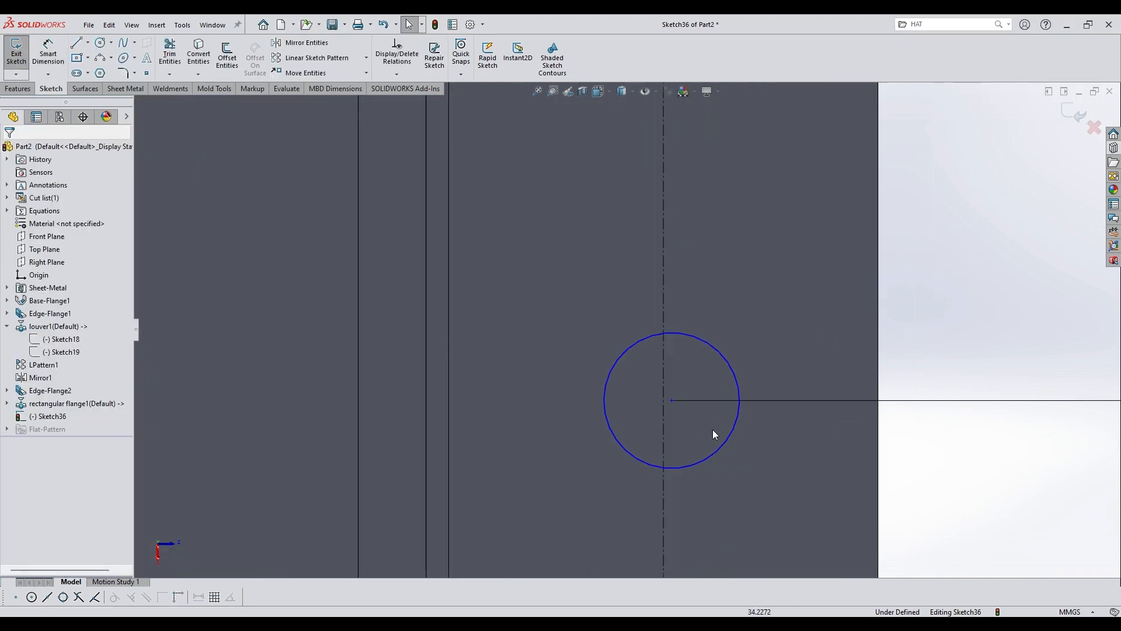
left_click(660, 391)
left_click(651, 399, "ctrl")
left_click(694, 356)
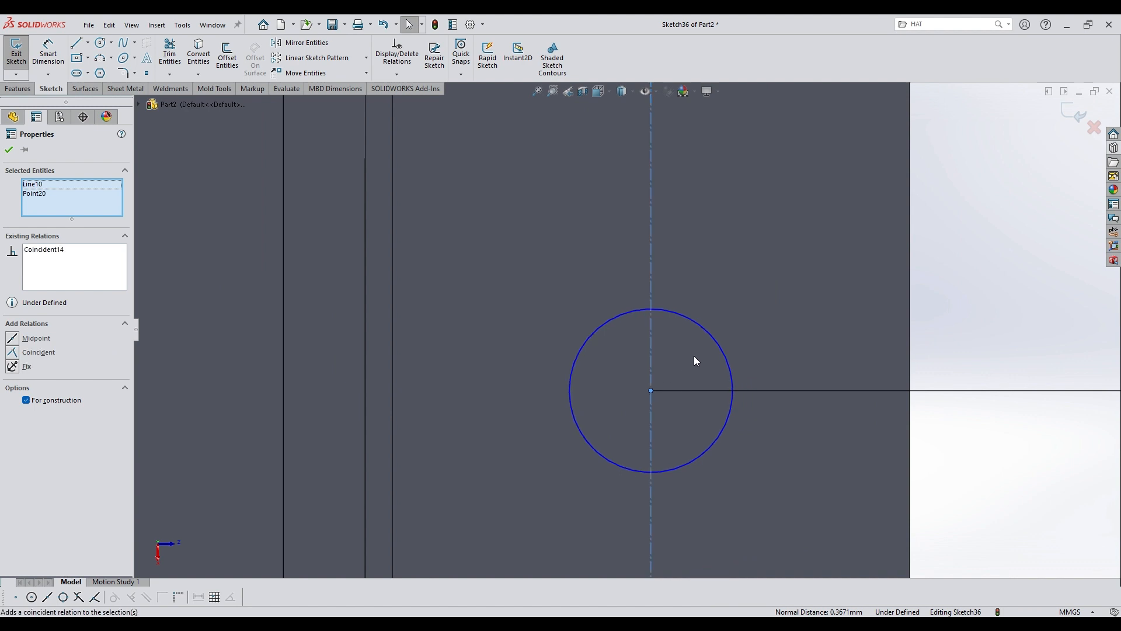
key("Escape")
- Make the two right-hand rim circles symmetric about the horizontal centerline
scroll(731, 366, "down", 5)
scroll(736, 356, "down", 4)
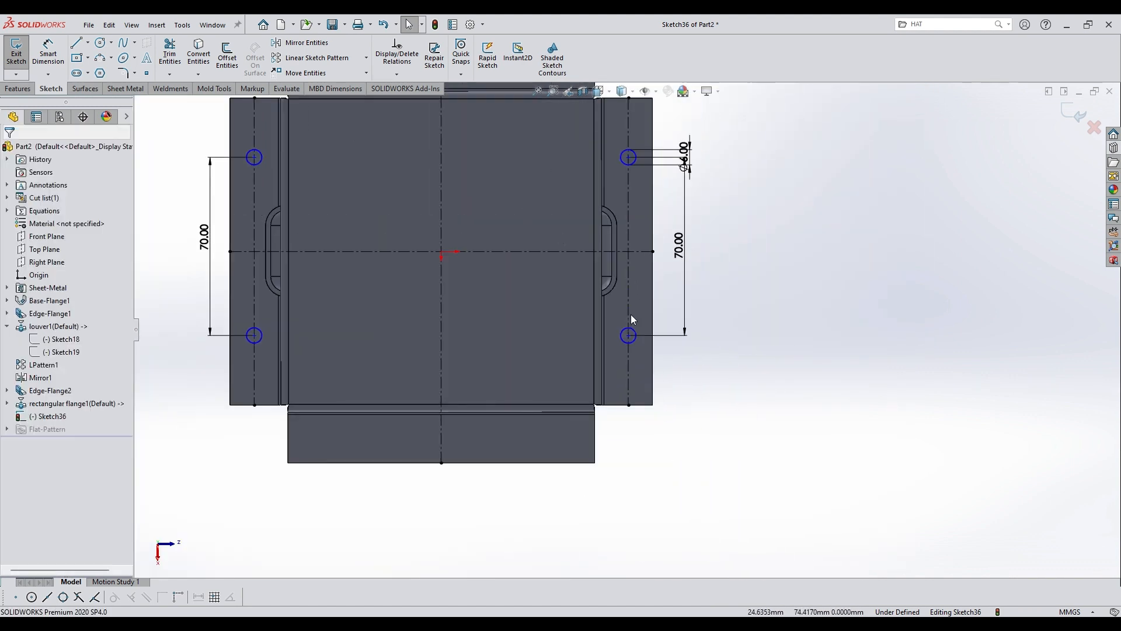
left_click(634, 334)
left_click(639, 251, "ctrl")
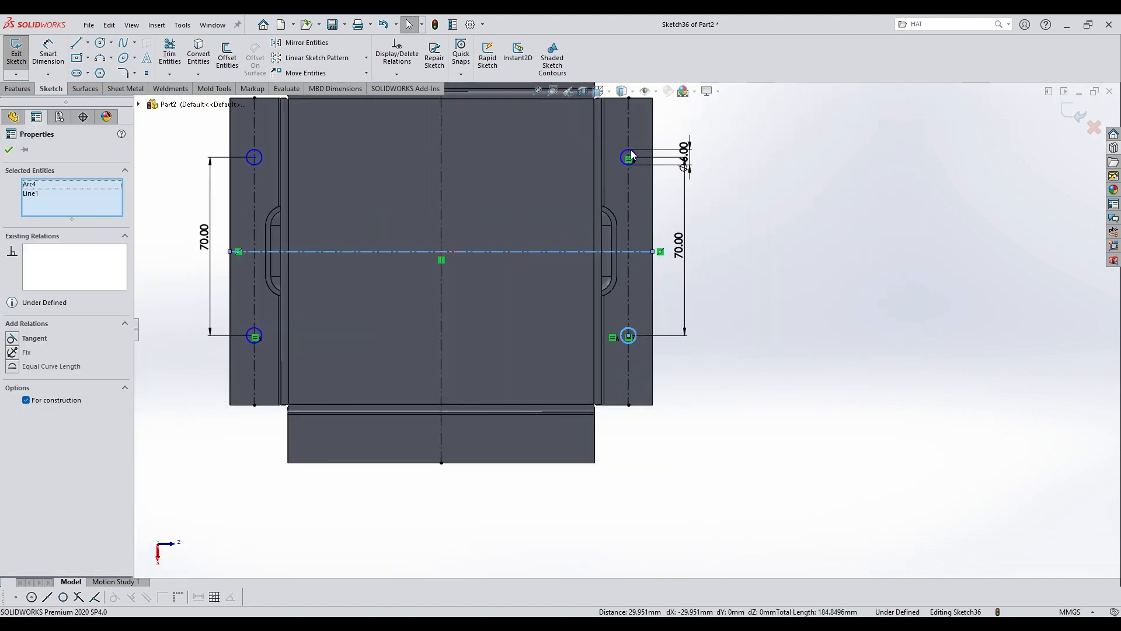
left_click(630, 149, "ctrl")
left_click(673, 111)
left_click(756, 215)
- Make the two left-hand rim circles symmetric about the horizontal centerline
scroll(627, 329, "up", 2)
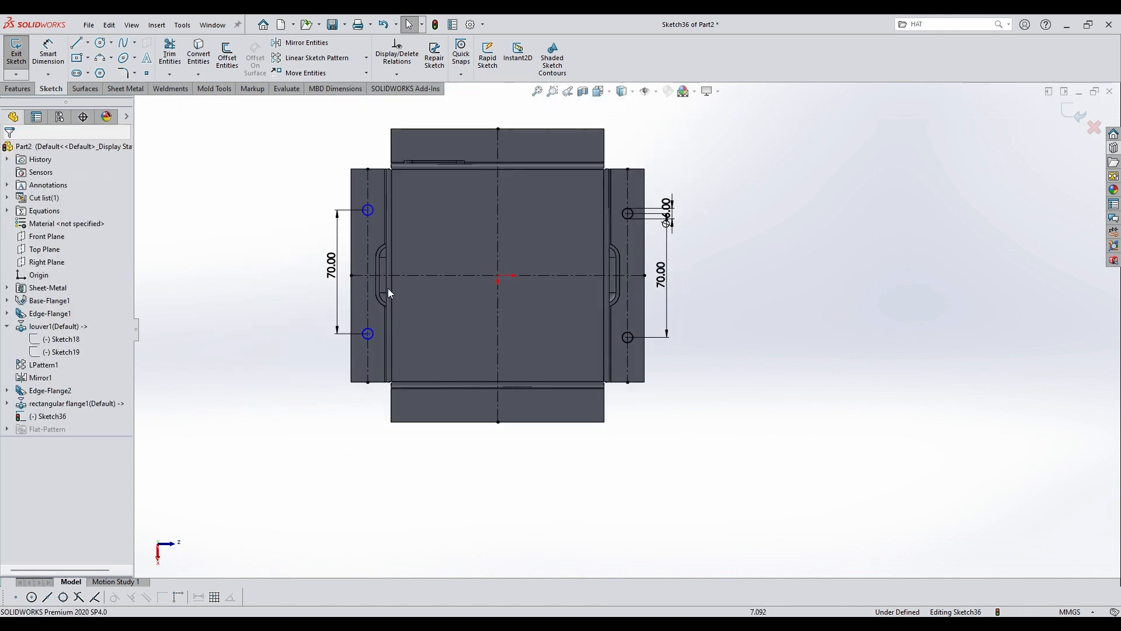
scroll(390, 292, "up", 2)
left_click(402, 367)
left_click(398, 269, "ctrl")
left_click(408, 157, "ctrl")
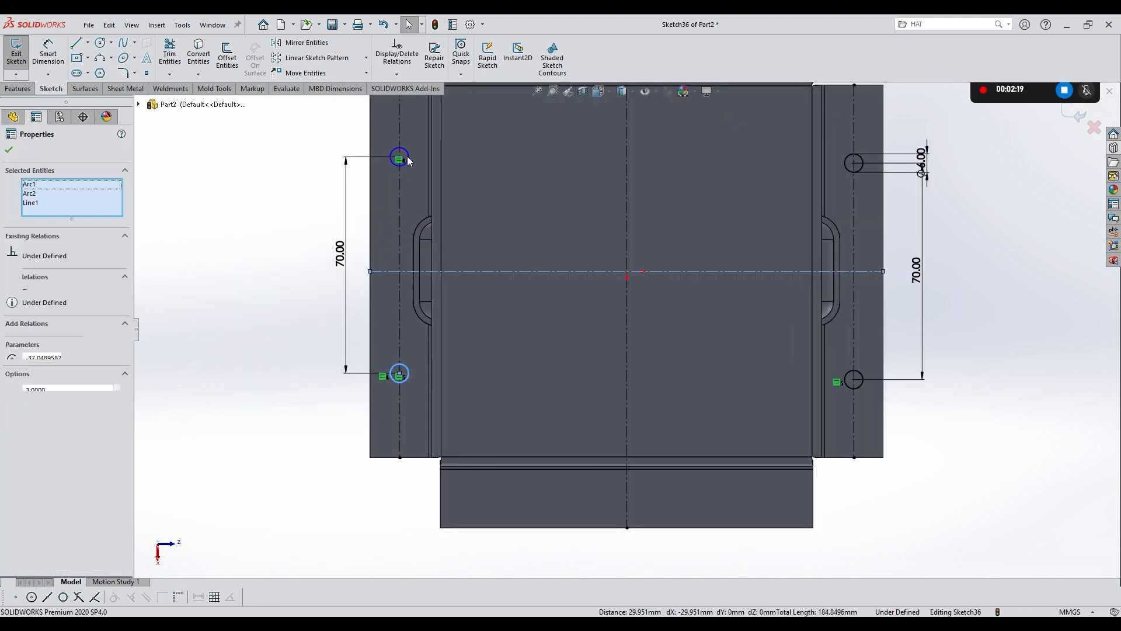
left_click(447, 106)
left_click(295, 187)
- Cut-extrude the four circles through the rim flanges with a blind depth of 10 mm
scroll(295, 186, "up", 2)
left_click(19, 89)
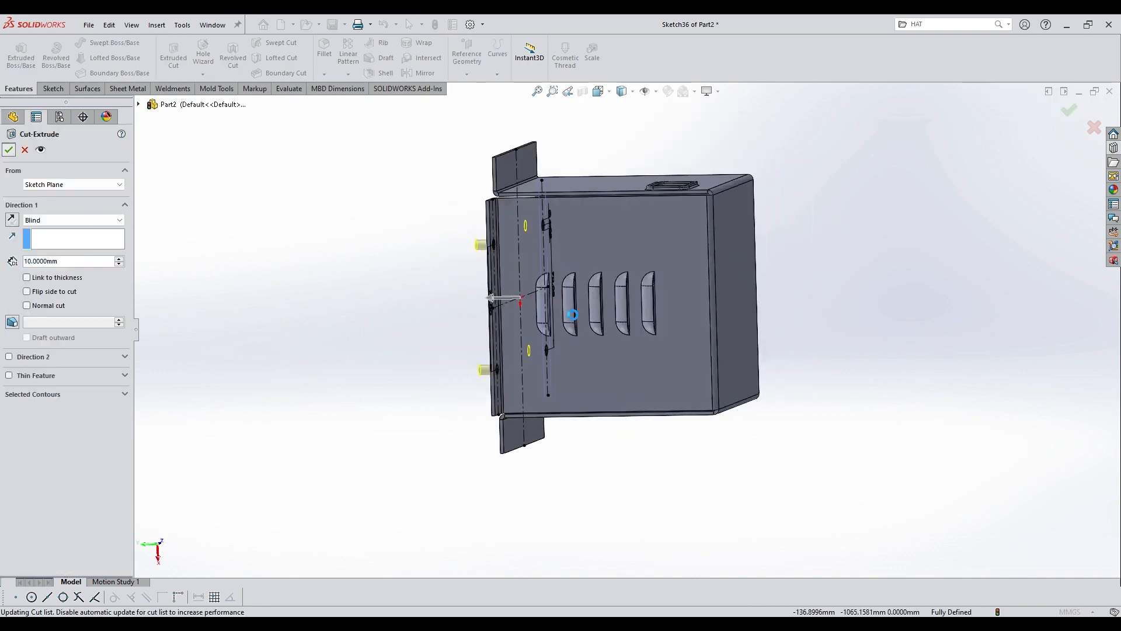
middle_click_drag(551, 294, 610, 333)
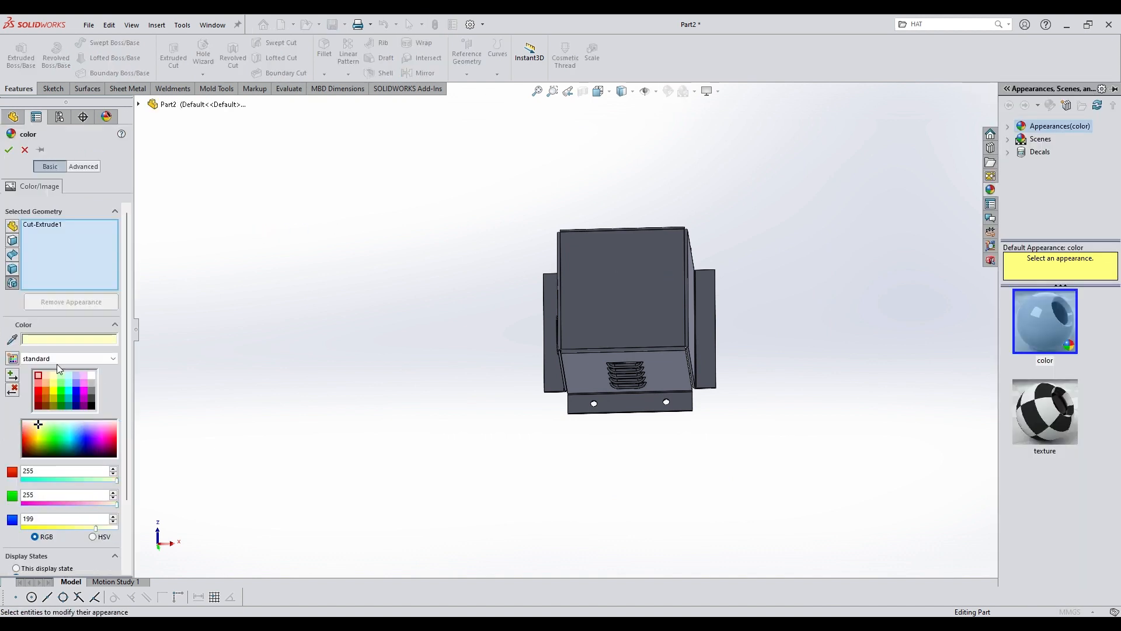
- Apply a yellow color (RGB 255, 255, 0) to the whole part instead of only the cut feature
left_click(51, 226)
key("Delete")
left_click(177, 105)
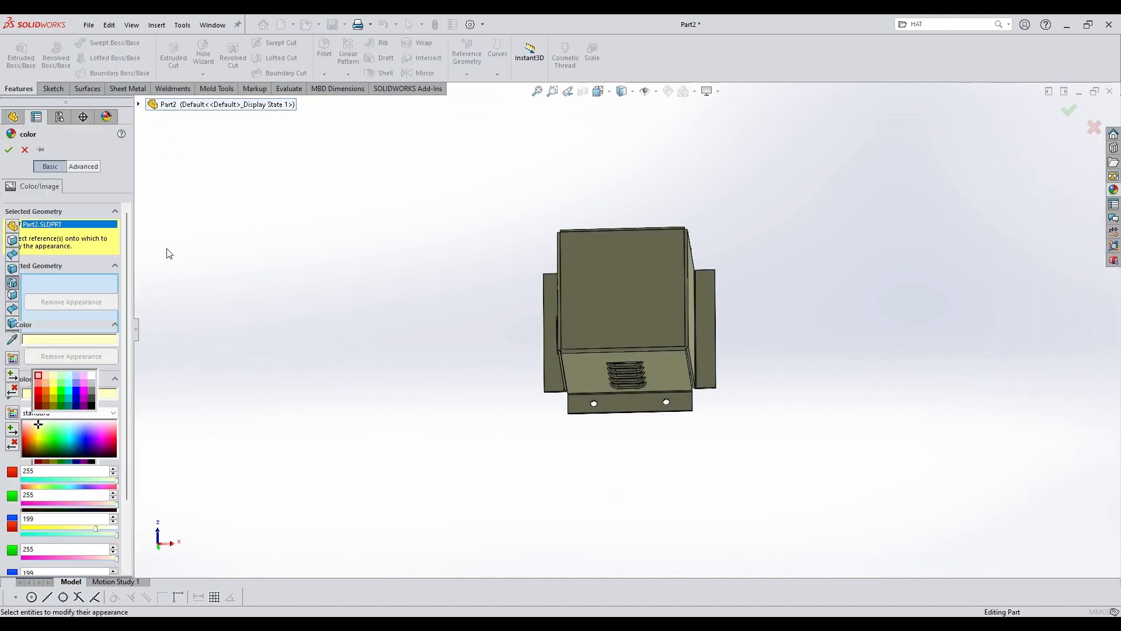
middle_click_drag(525, 275, 666, 236)
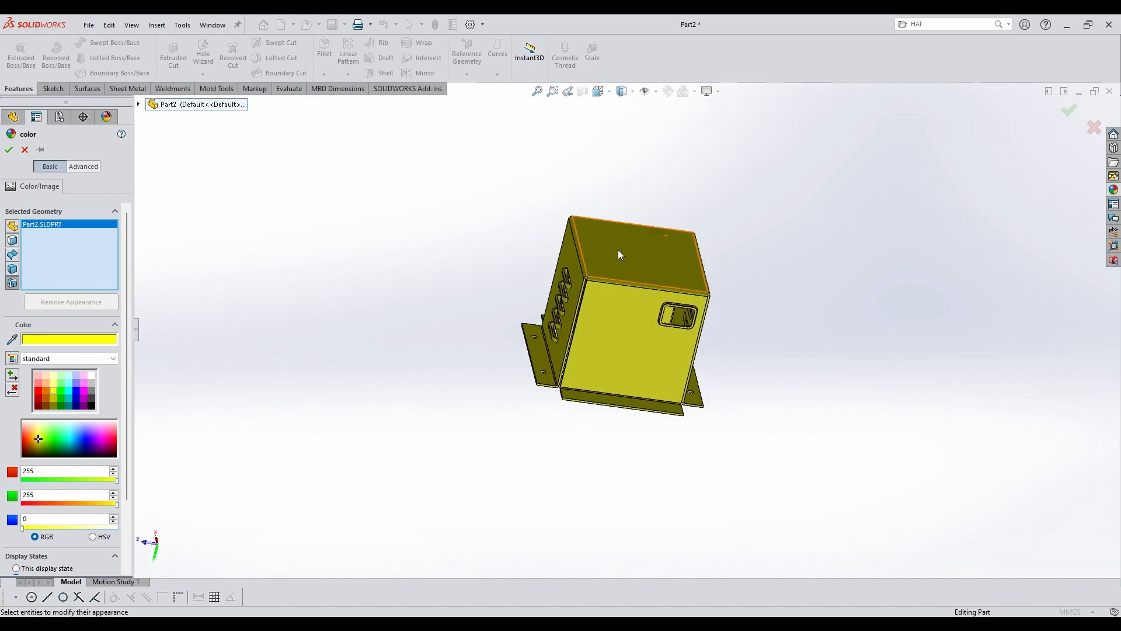
left_click(10, 150)
middle_click_drag(818, 257, 568, 211)
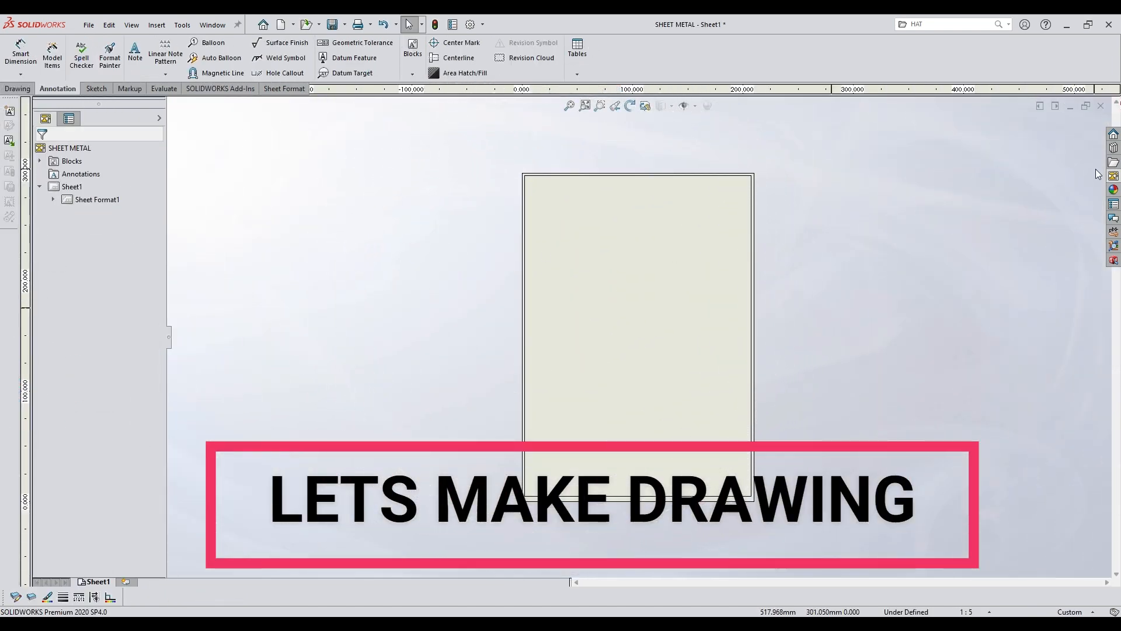
- Place the part's top view near the top of the drawing sheet, with a projected front view below and a projected isometric view beside them
left_click(1114, 175)
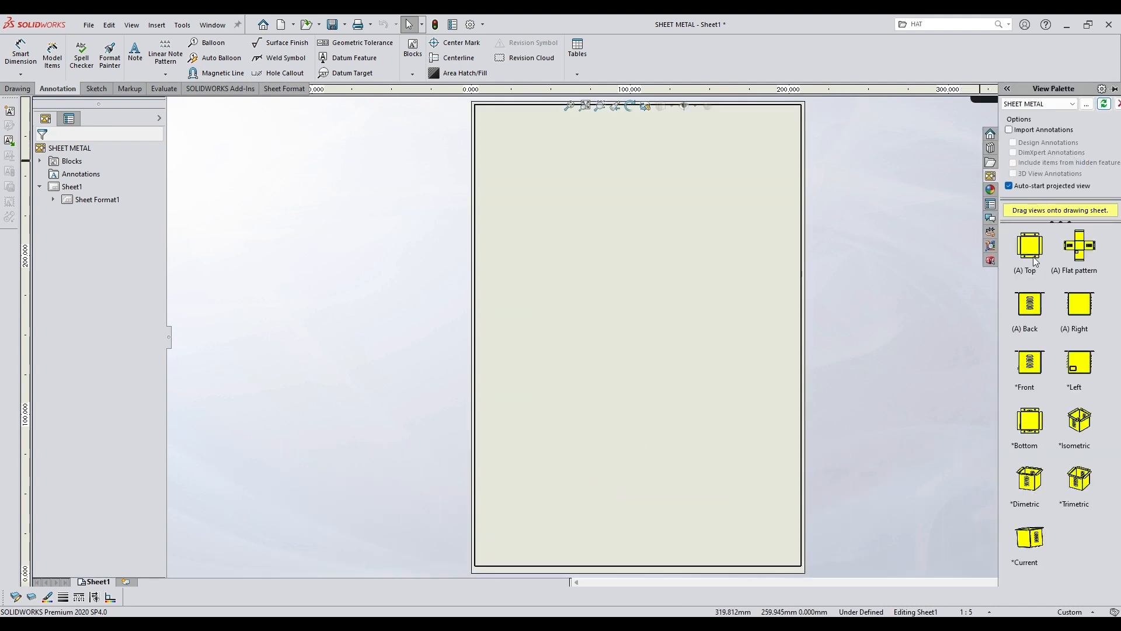
left_click_drag(1030, 246, 634, 170)
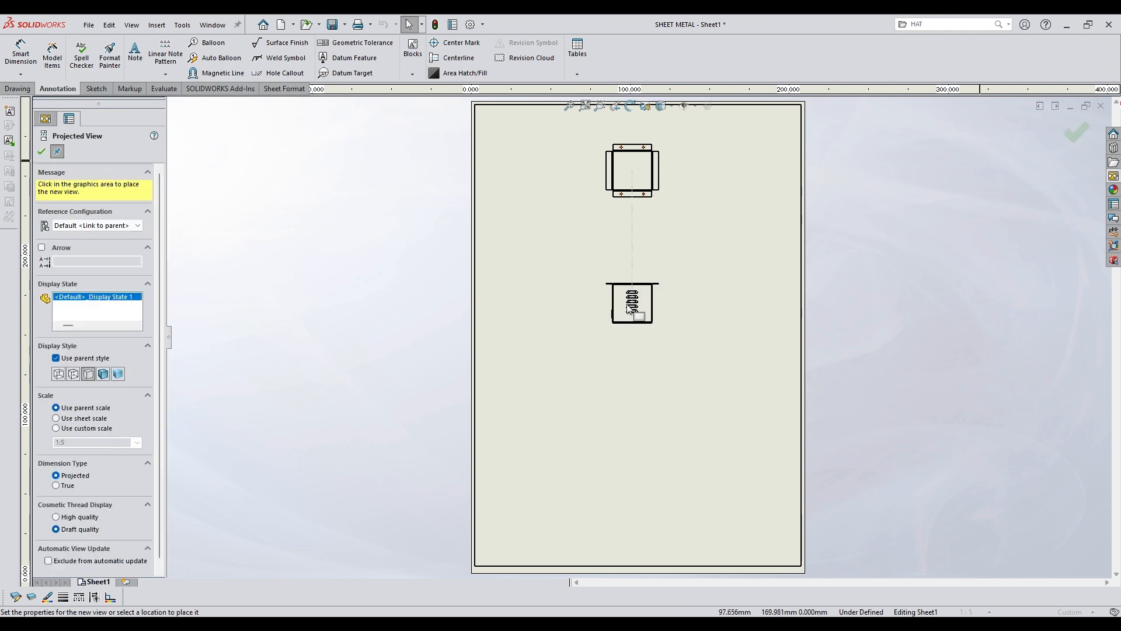
left_click(629, 338)
left_click(726, 321)
key("Escape")
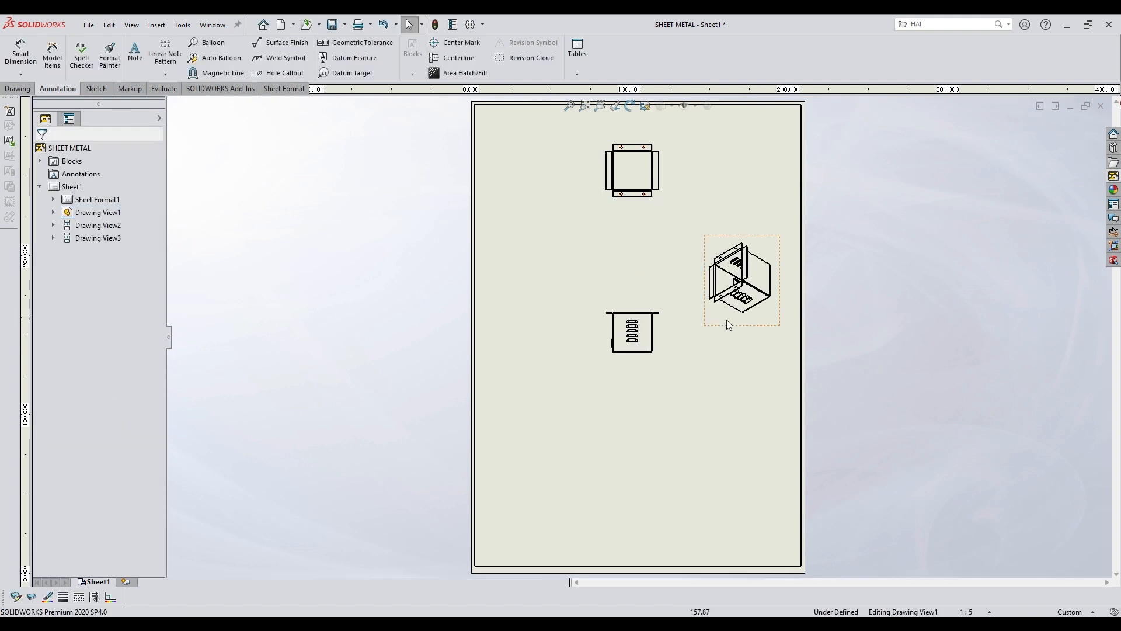
- Move the isometric view to the sheet's lower right corner and display it shaded with edges at a larger custom scale
left_click_drag(729, 325, 754, 507)
left_click(103, 334)
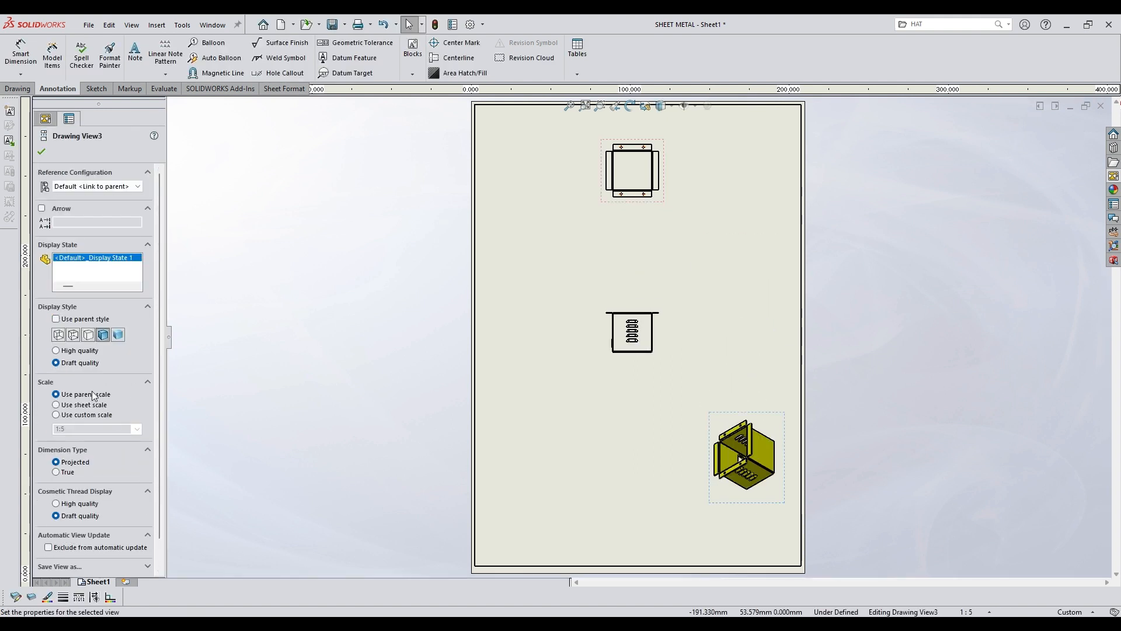
left_click(56, 415)
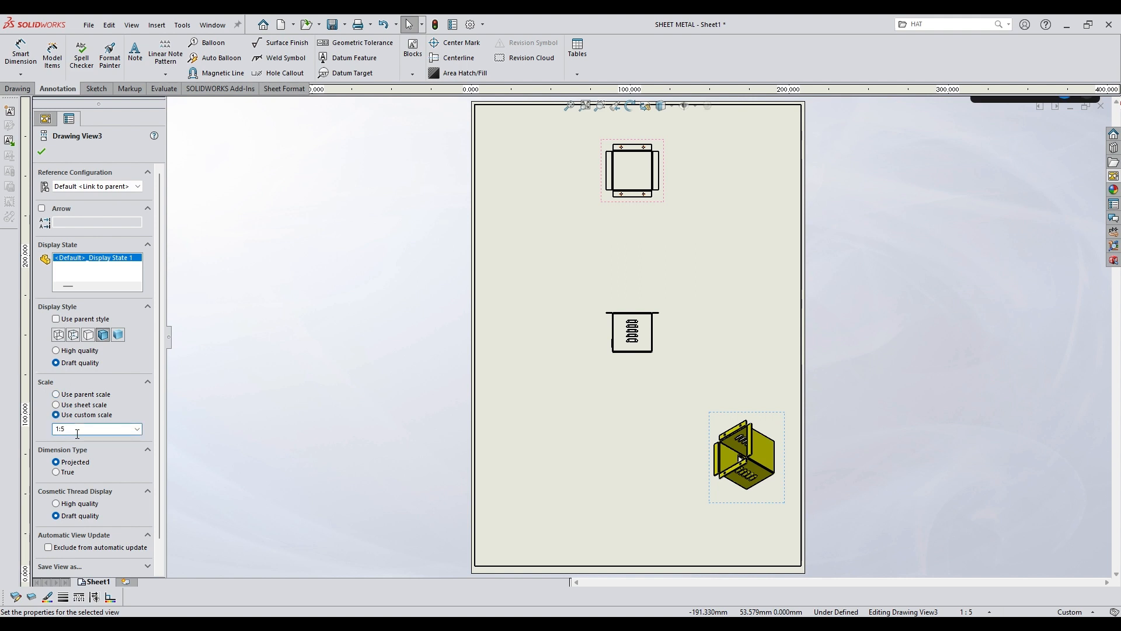
left_click(42, 153)
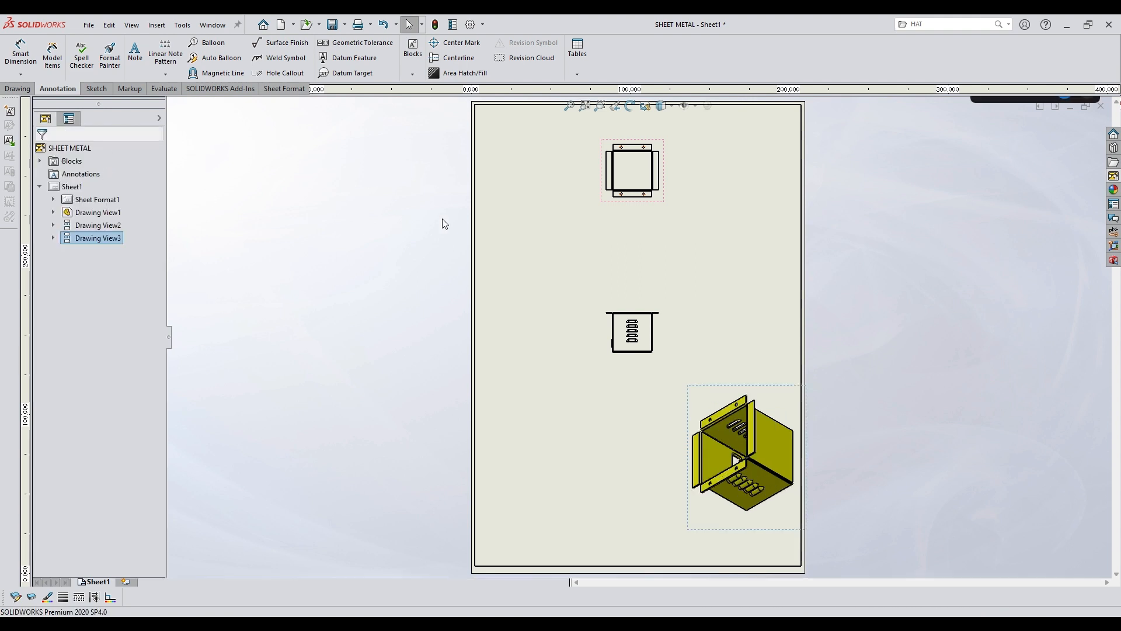
- Enlarge the top view and its dependent front view with a larger custom scale
left_click(623, 176)
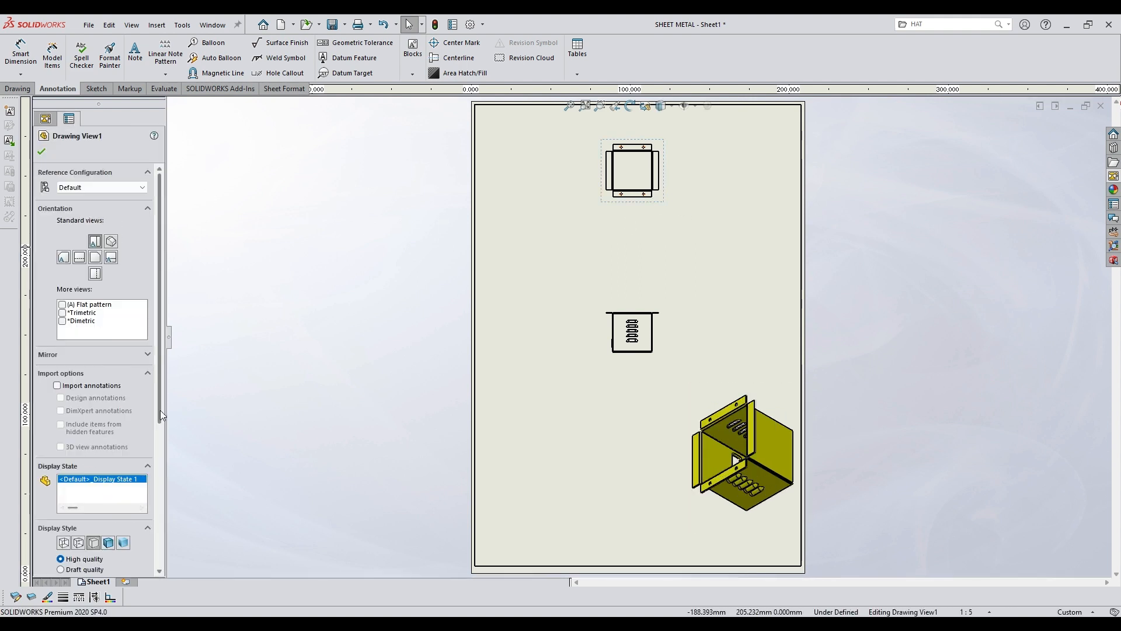
scroll(163, 414, "down", 3)
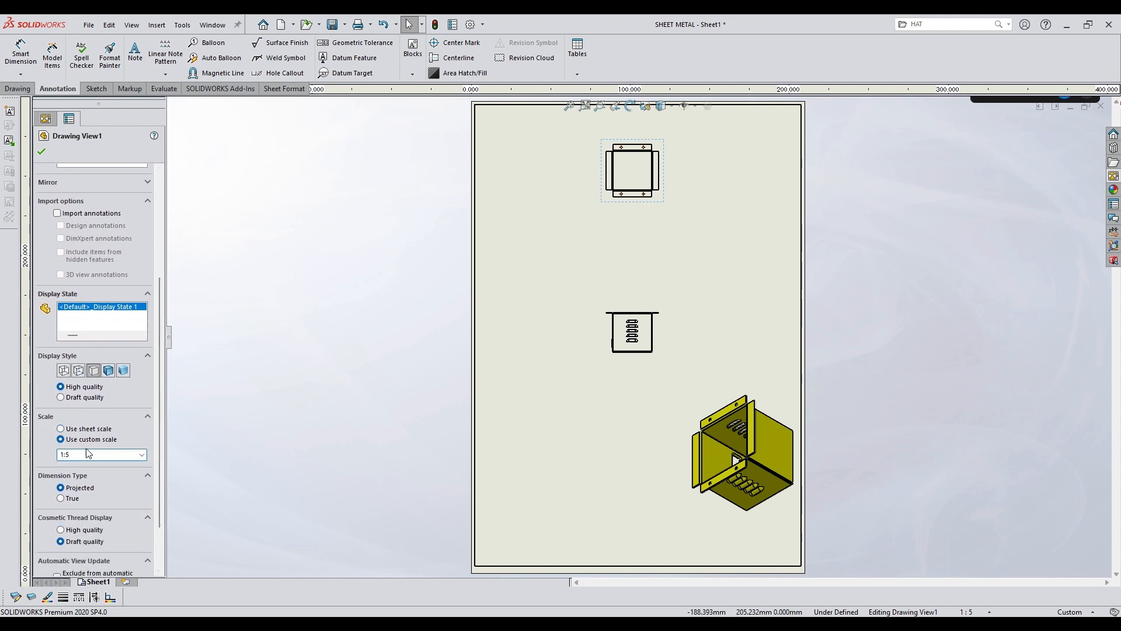
left_click(41, 151)
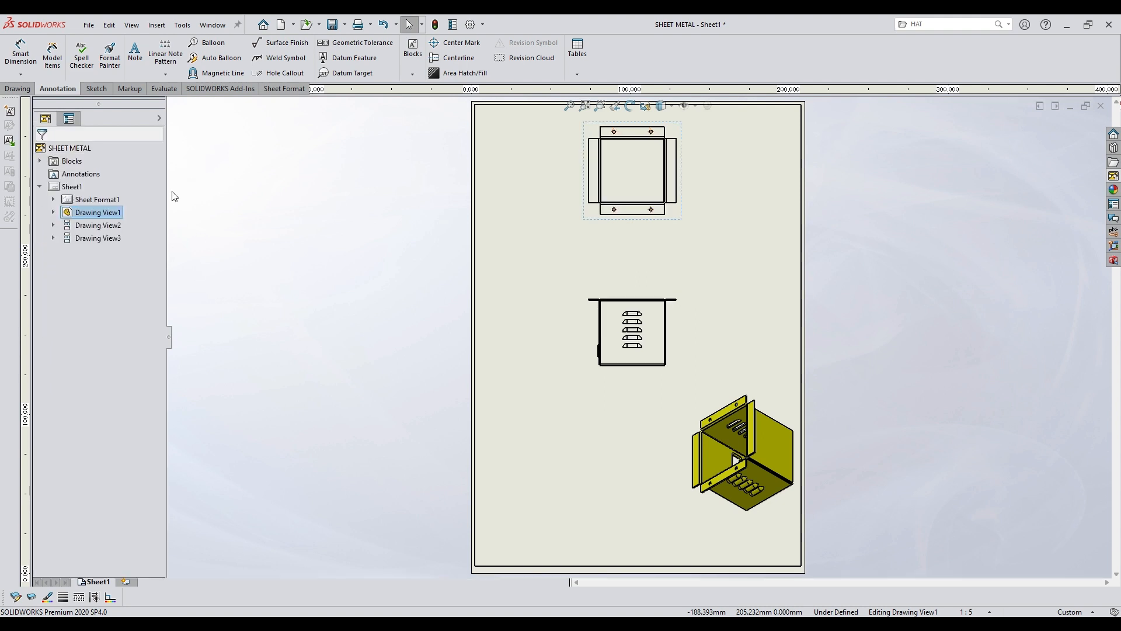
- Reposition the top view and its dependent front view nearer the sheet's left border and slightly lower
left_click_drag(650, 259, 651, 249)
left_click_drag(633, 372, 633, 400)
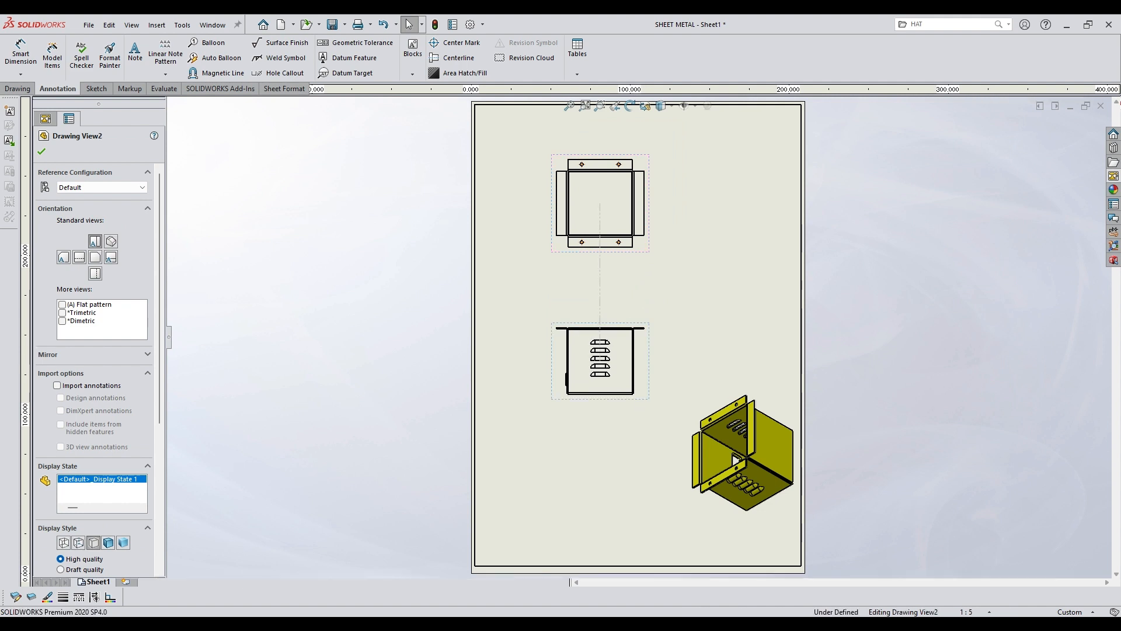
left_click(42, 152)
- Dimension the top view's overall width across both side flanges, placing the value above the view without decimals
left_click(21, 54)
scroll(555, 222, "down", 2)
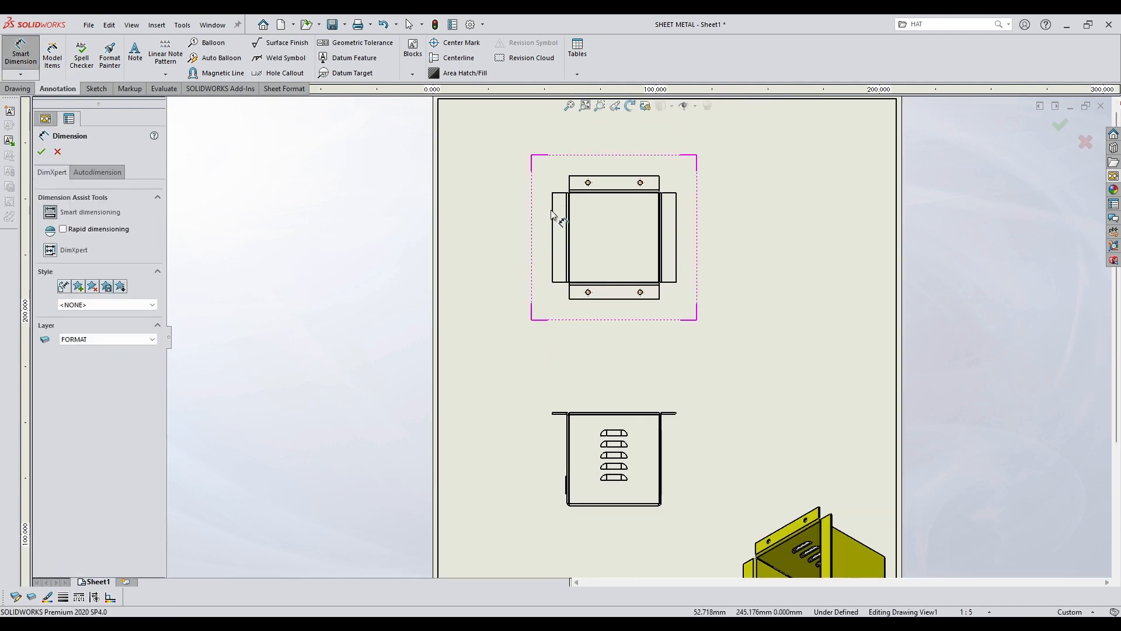
left_click(552, 214)
left_click(676, 218)
scroll(624, 156, "down", 2)
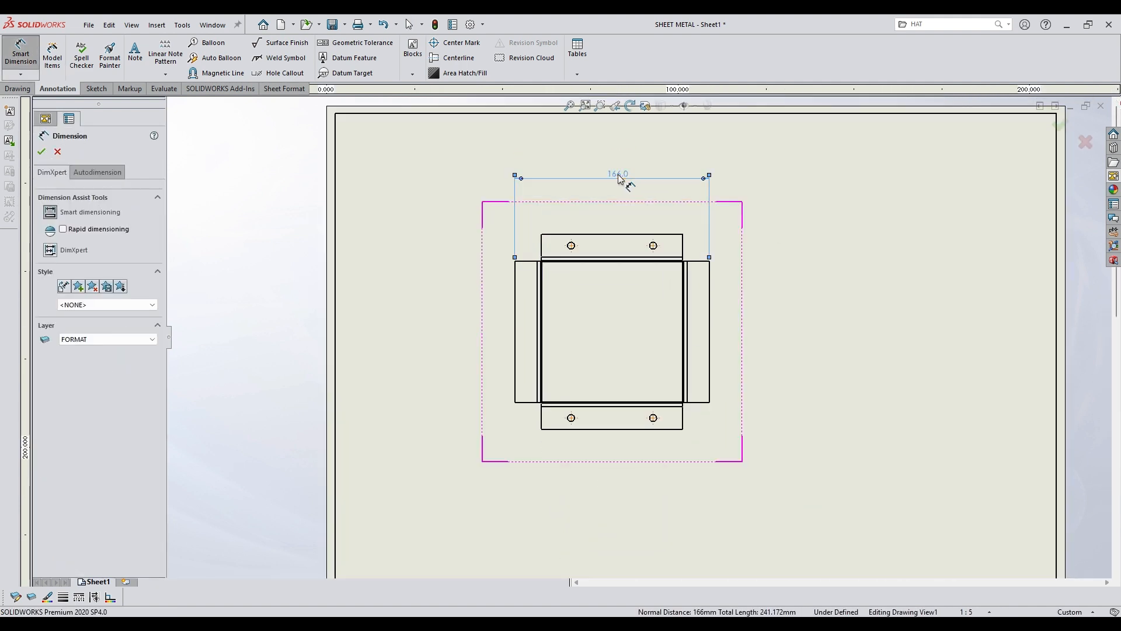
left_click(644, 174)
key("Escape")
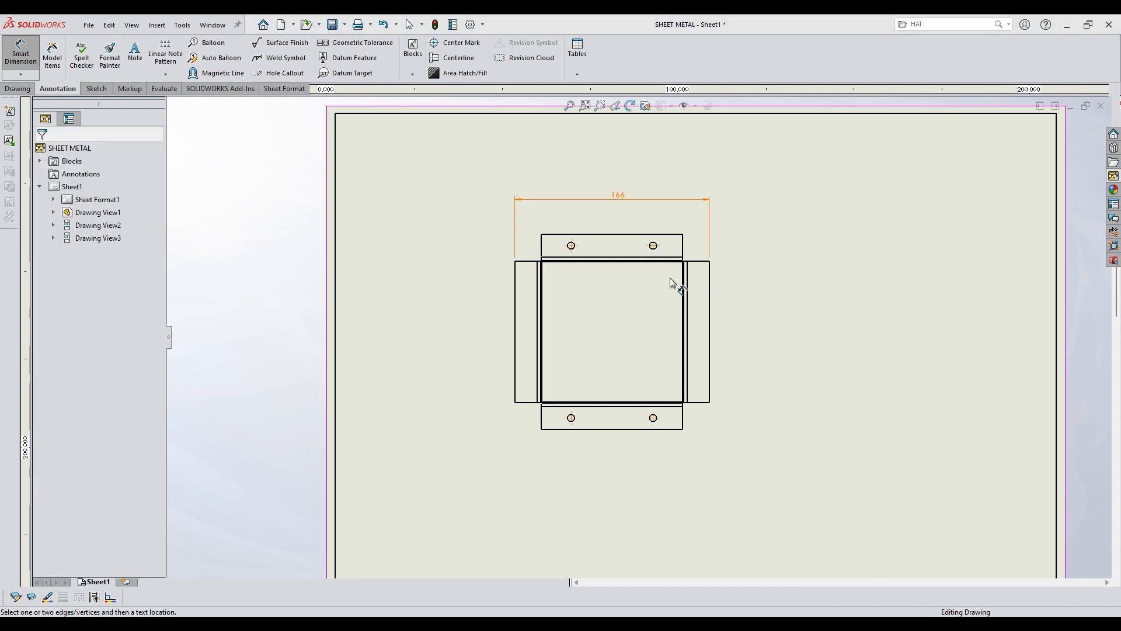
- Dimension the top view's overall height and the right flange's length beside the view, both without decimals
left_click(672, 234)
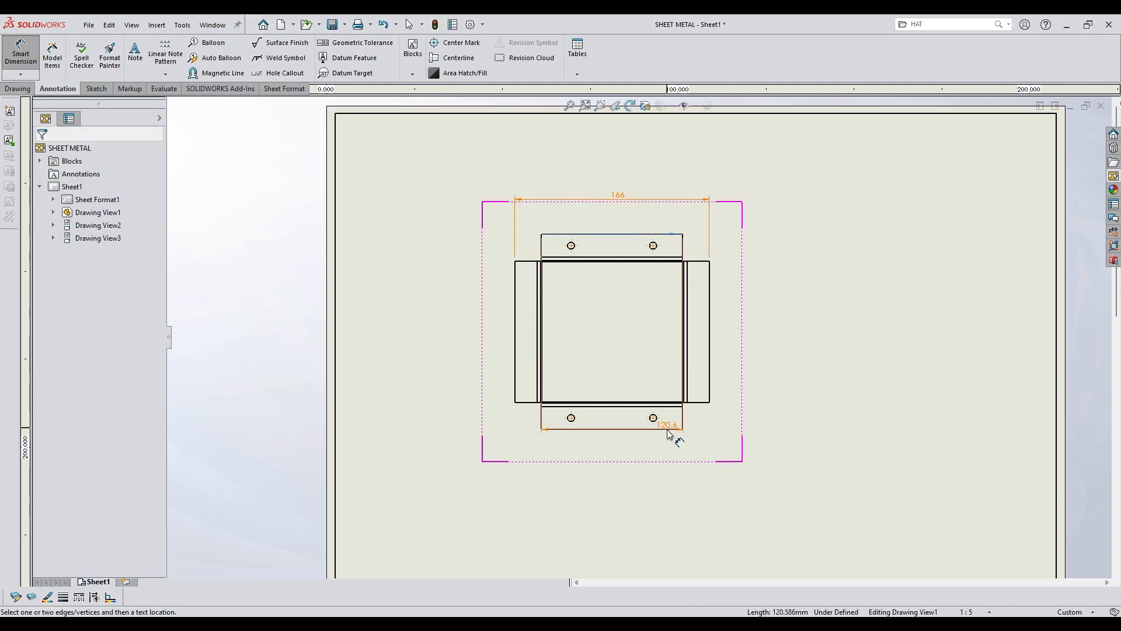
left_click(818, 335)
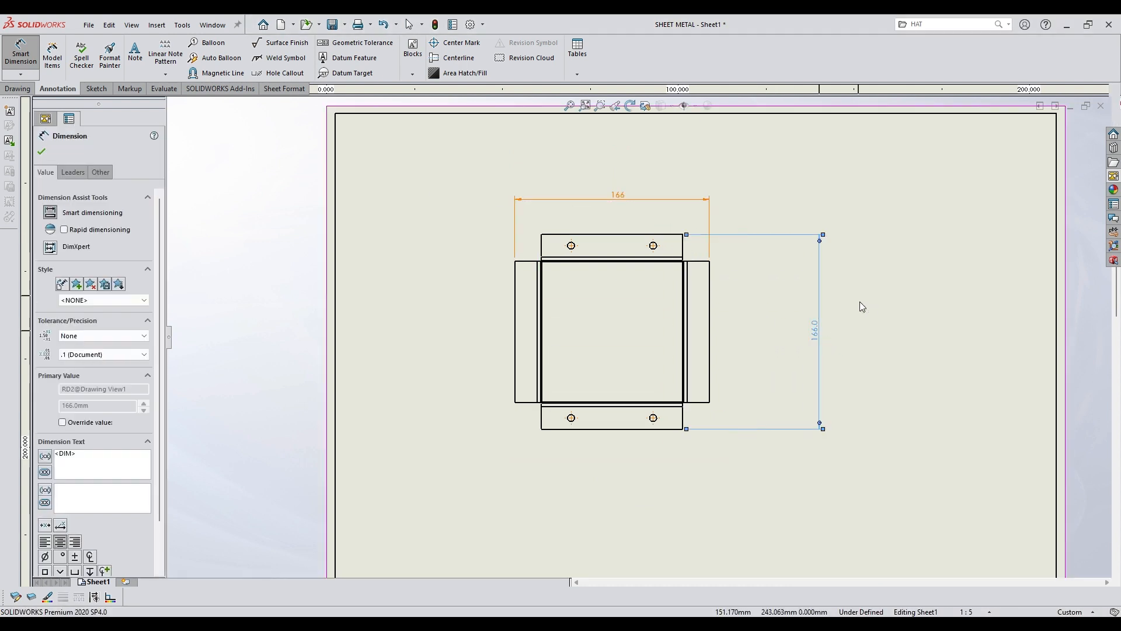
scroll(719, 243, "down", 2)
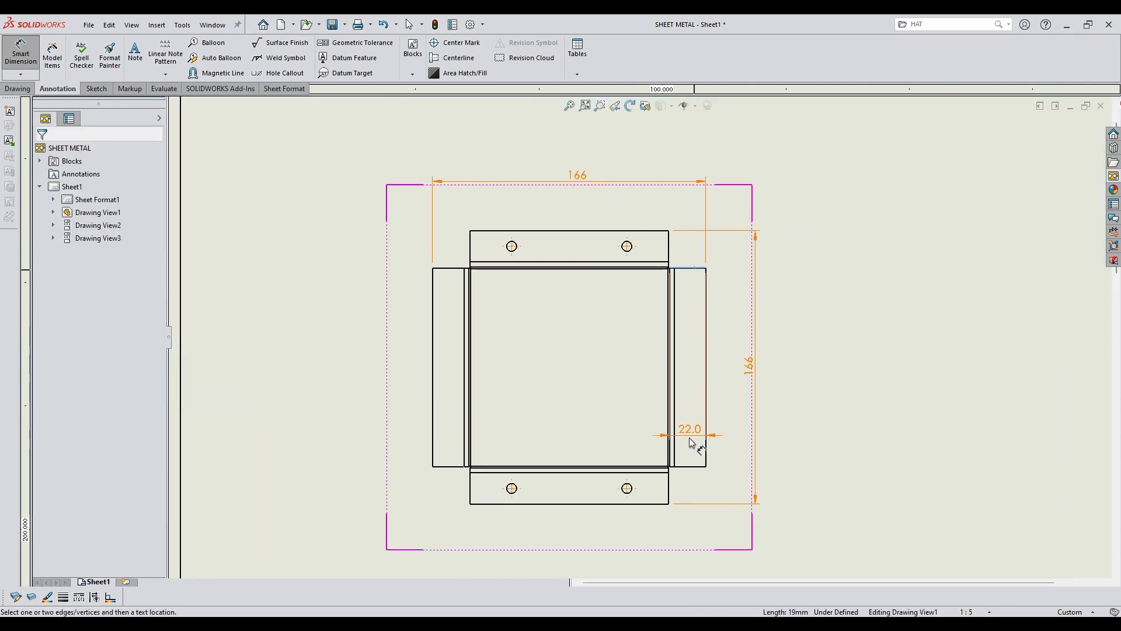
left_click(729, 363)
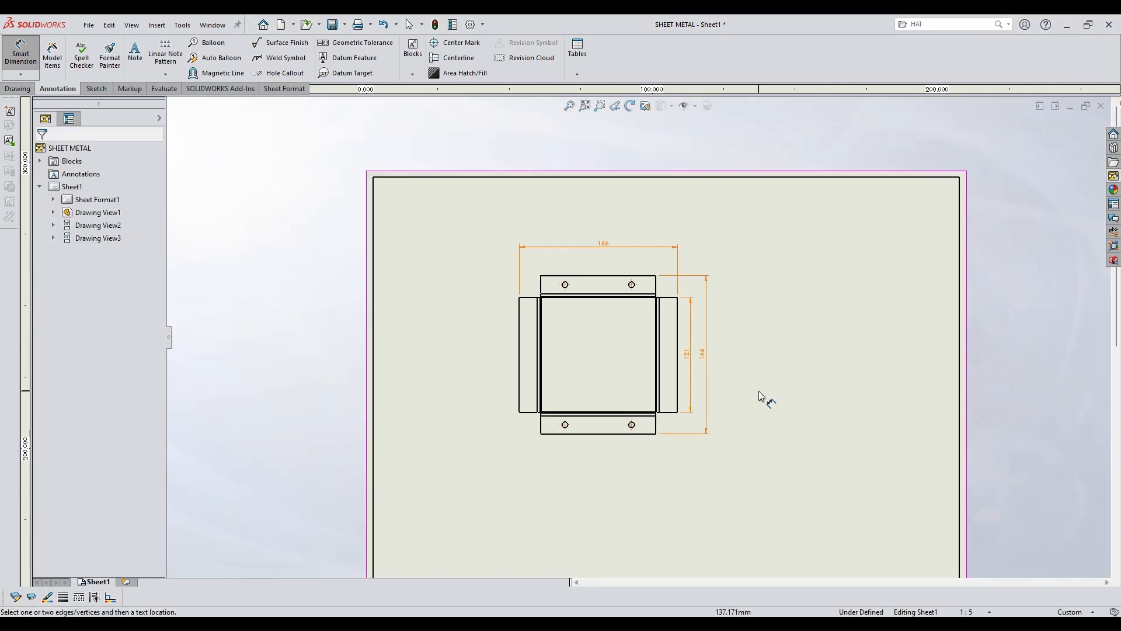
scroll(619, 301, "down", 2)
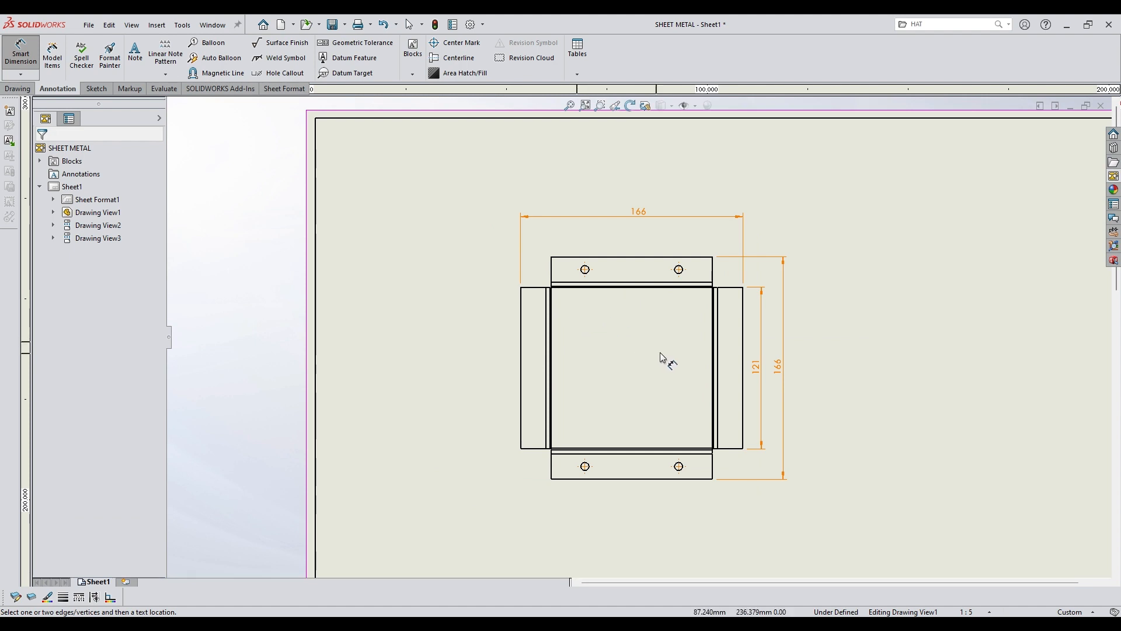
- Dimension the box body's height in the top view without decimals, and move the overall height dimension outside it
scroll(720, 290, "down", 5)
left_click(683, 289)
scroll(654, 356, "up", 6)
scroll(649, 449, "down", 6)
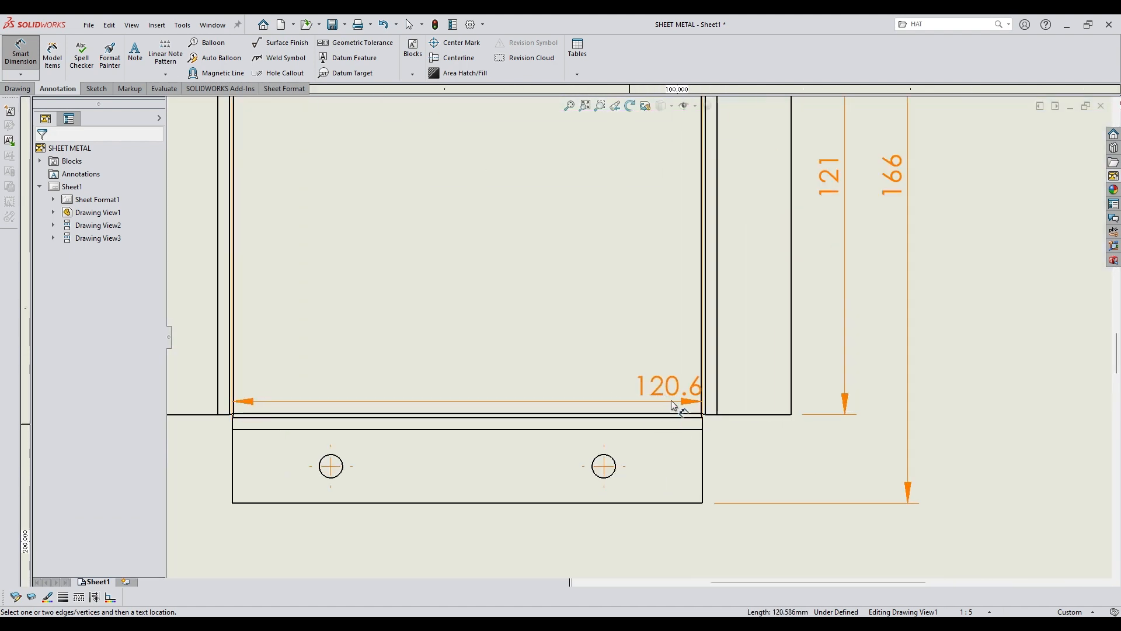
left_click(678, 416)
scroll(654, 363, "up", 4)
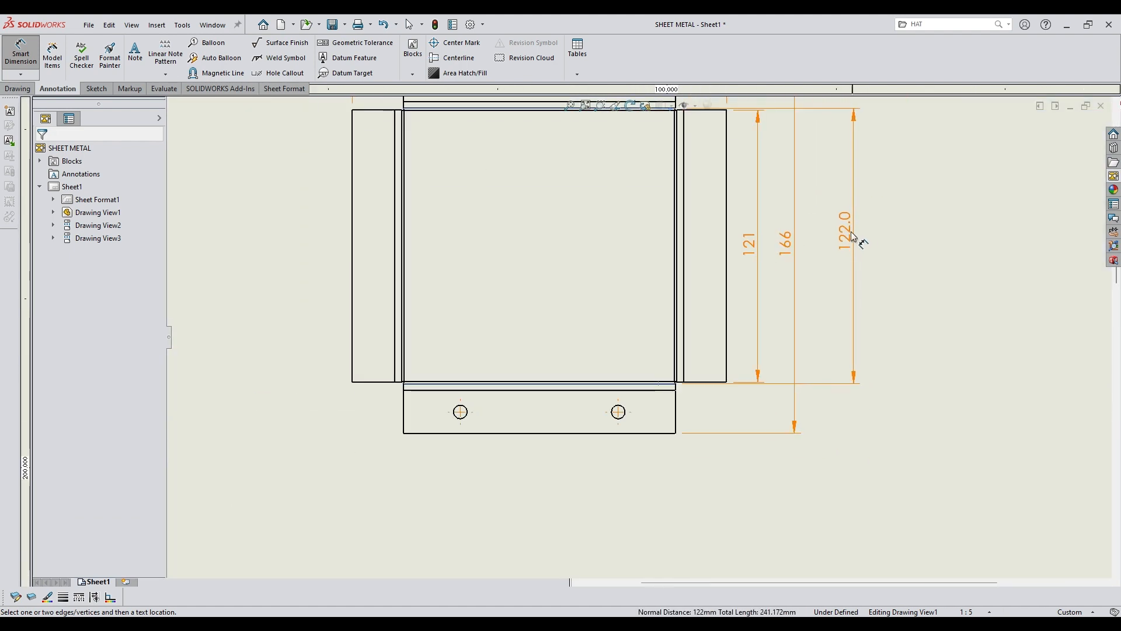
left_click(826, 242)
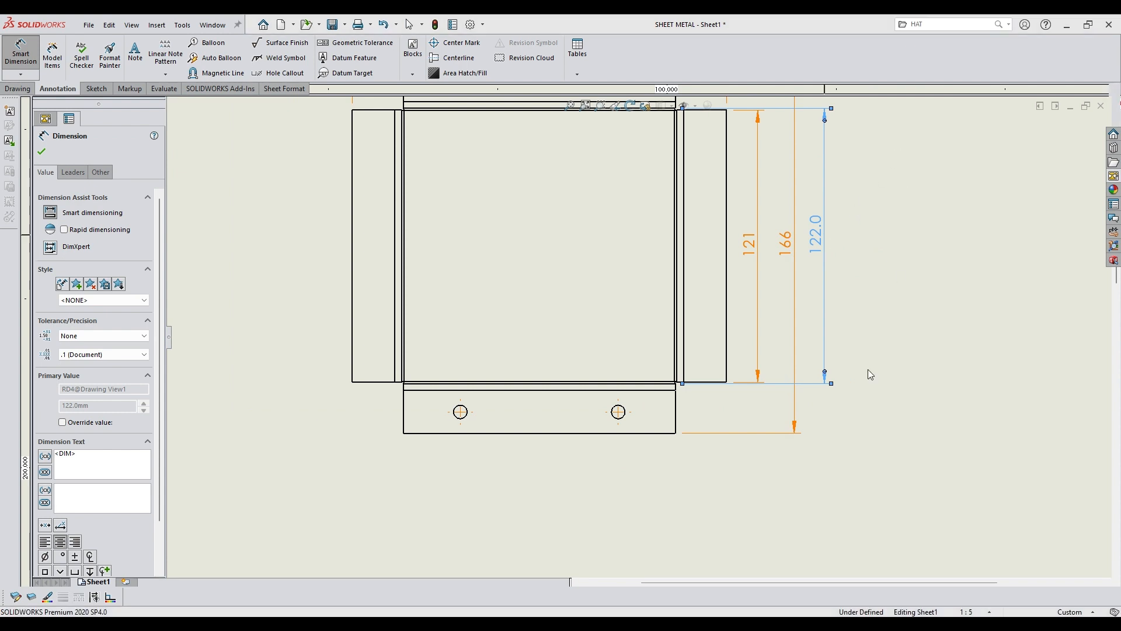
left_click(868, 369)
scroll(818, 339, "up", 3)
left_click_drag(726, 285, 769, 283)
left_click(506, 342)
scroll(506, 343, "up", 2)
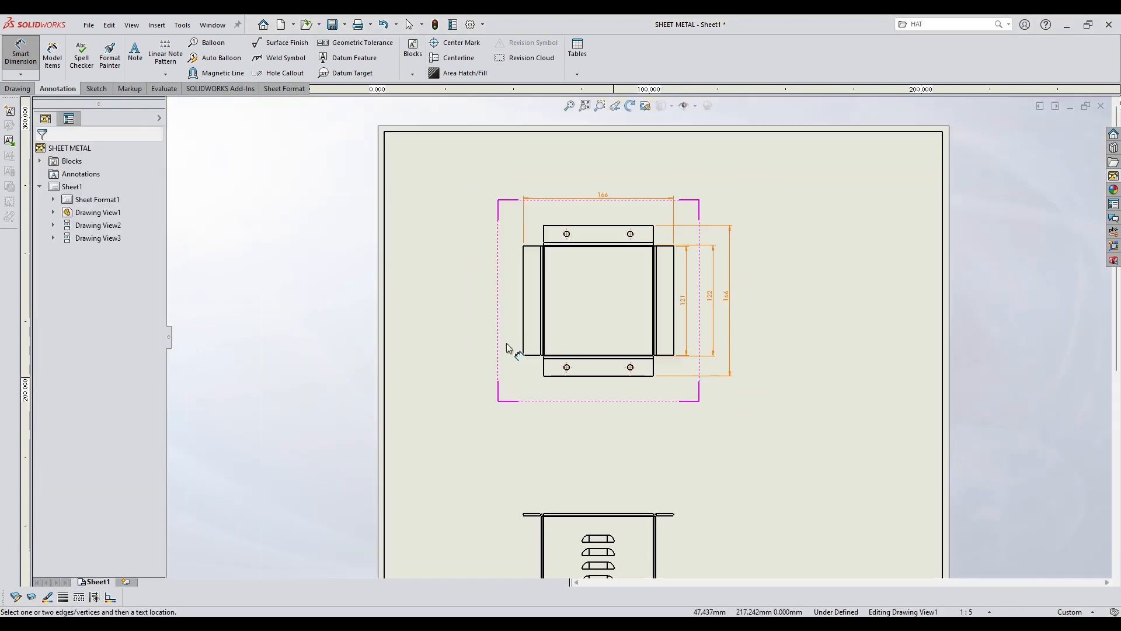
- Dimension the upper flange's width in the top view, placing the value just above the flange without decimals
scroll(485, 202, "down", 1)
scroll(701, 207, "down", 3)
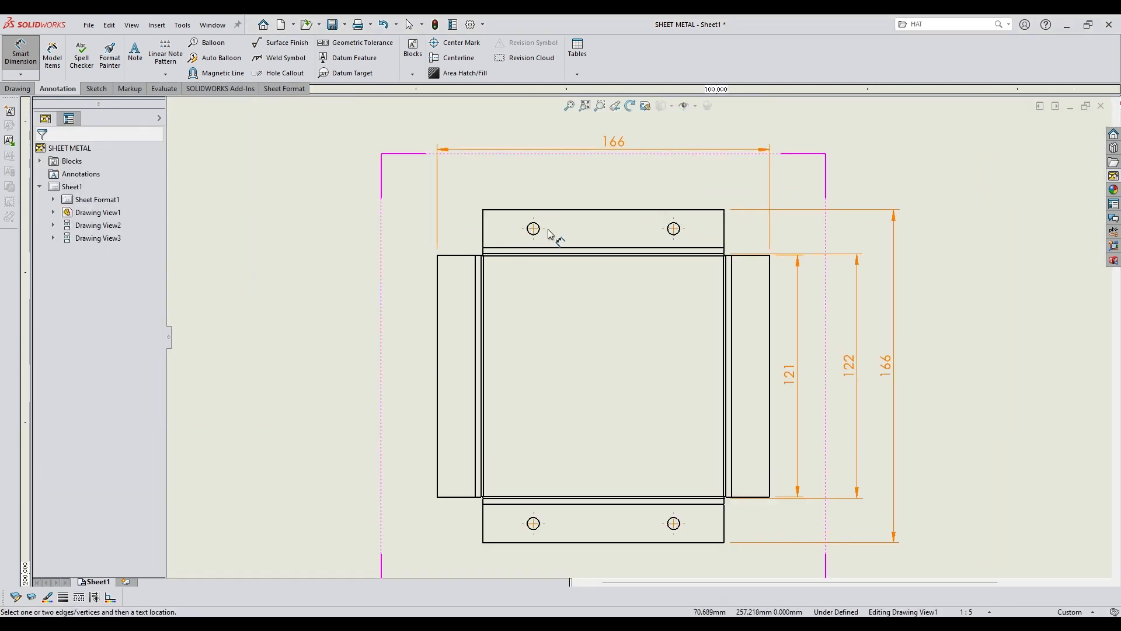
scroll(468, 251, "down", 2)
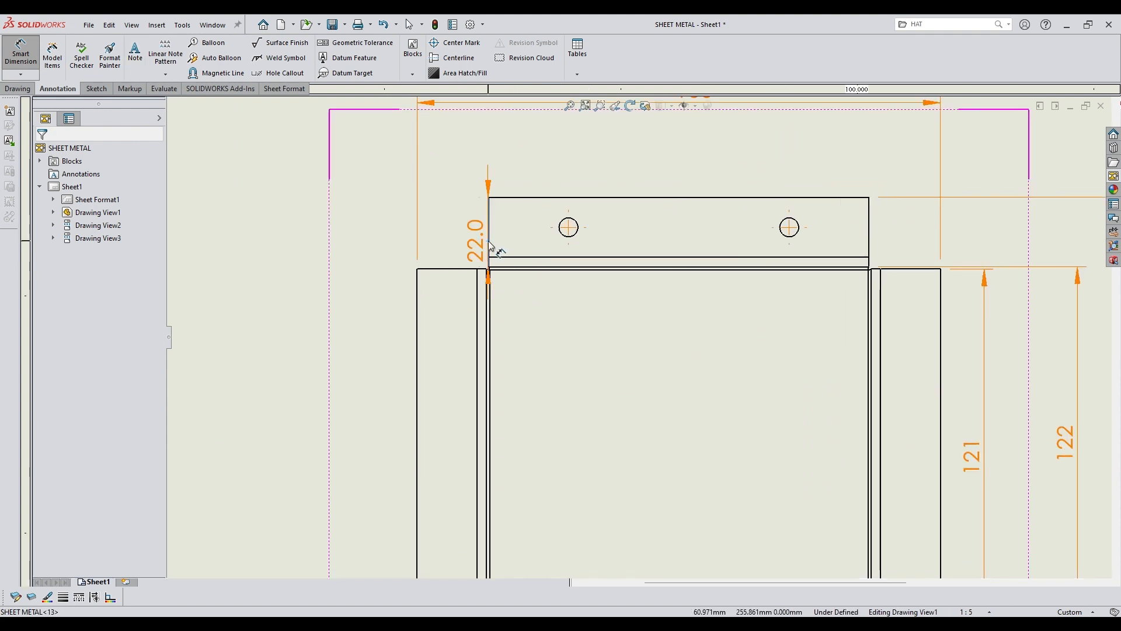
left_click(869, 240)
scroll(638, 338, "up", 2)
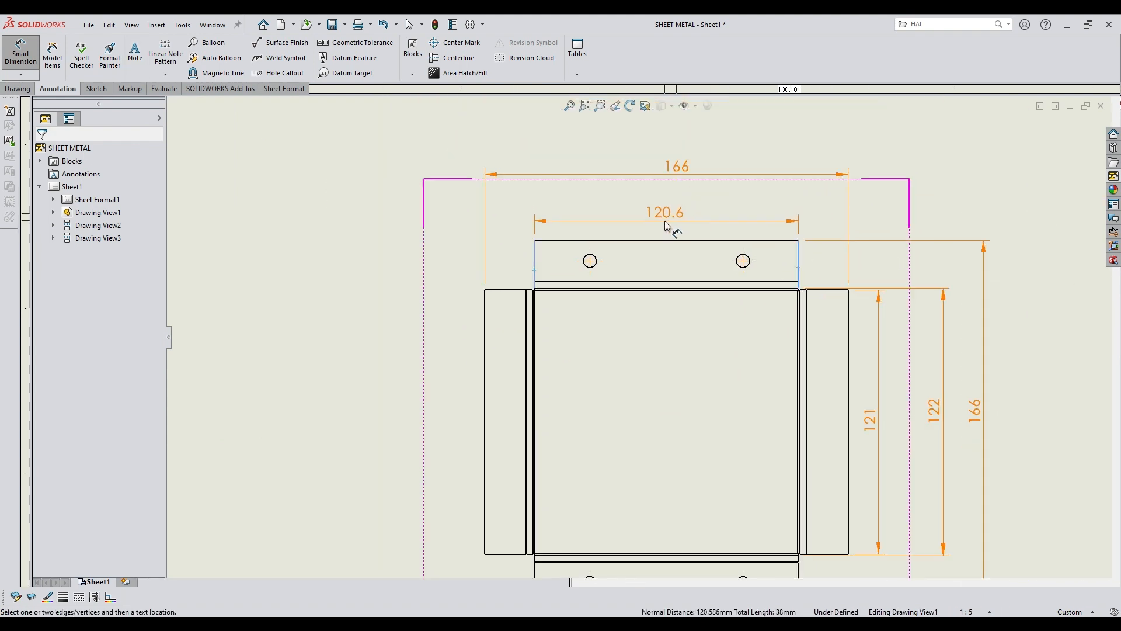
left_click(667, 226)
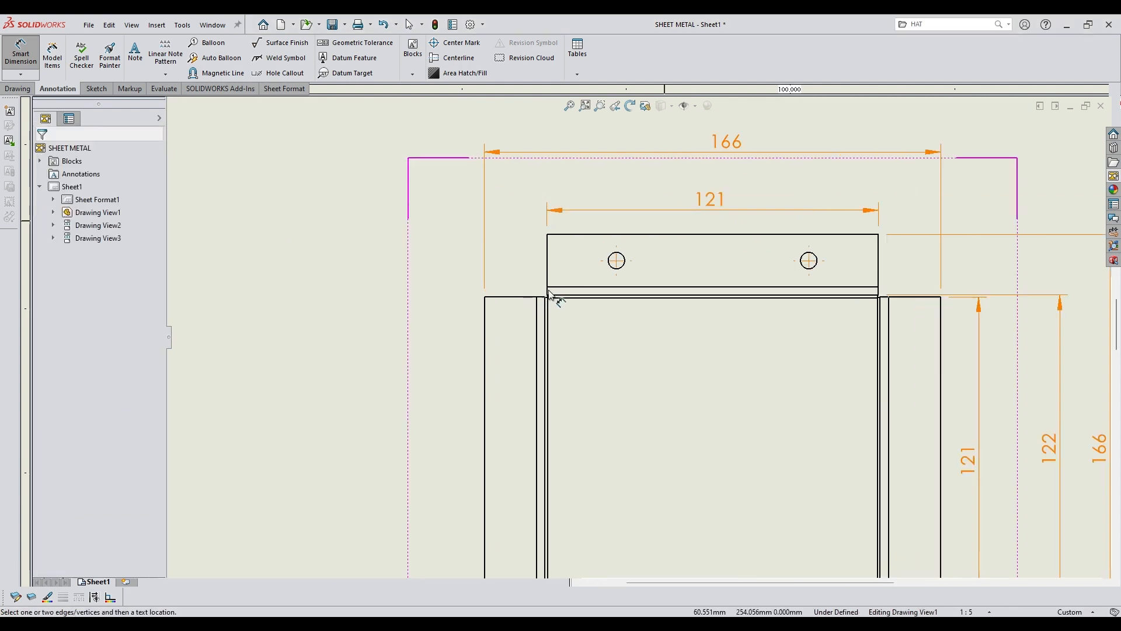
- Dimension the box body's width between its outer side walls above the upper flange, without decimals
scroll(558, 301, "down", 2)
left_click(554, 324)
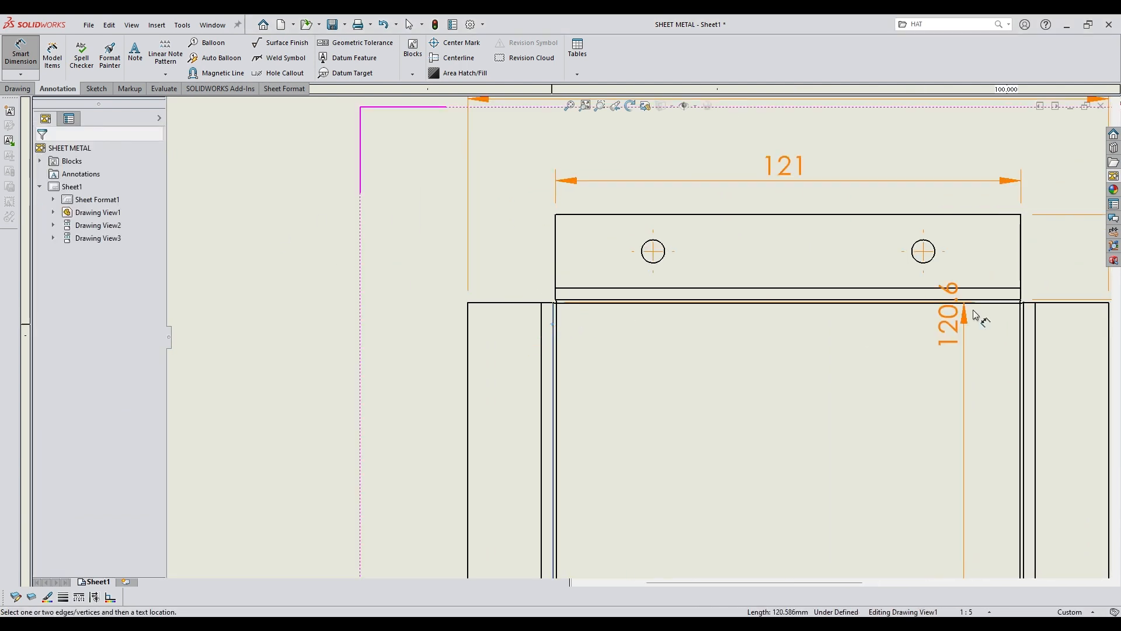
left_click(1024, 316)
scroll(733, 221, "up", 2)
left_click(749, 205)
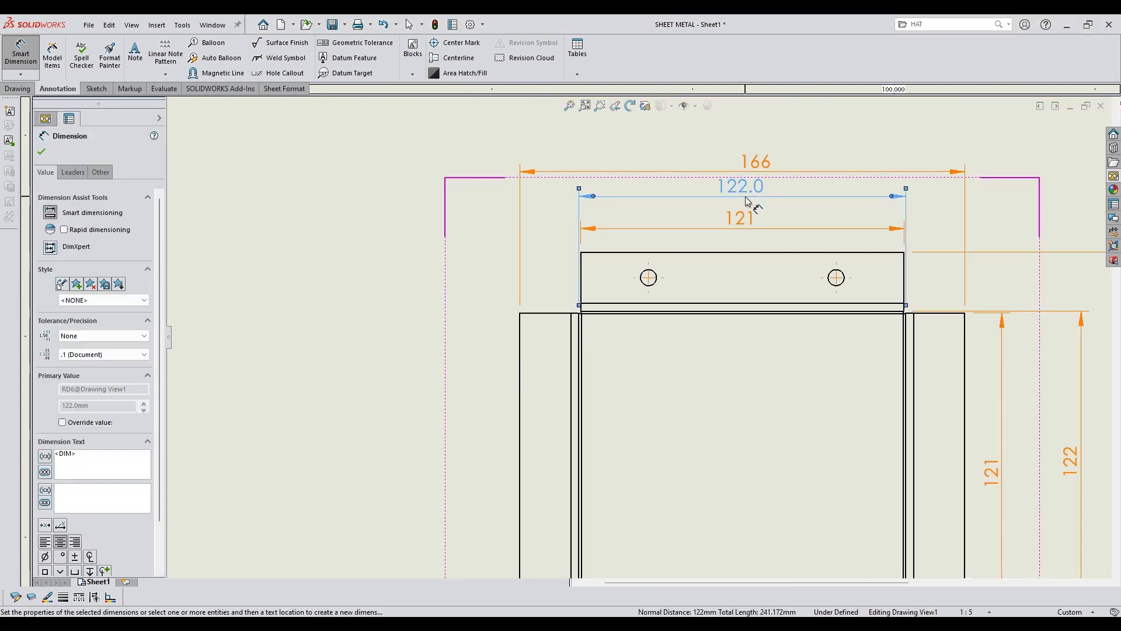
left_click(819, 116)
left_click(819, 131)
left_click(298, 240)
- Move the overall width and box body width dimensions farther above the top view to space them out
left_click_drag(760, 166, 736, 138)
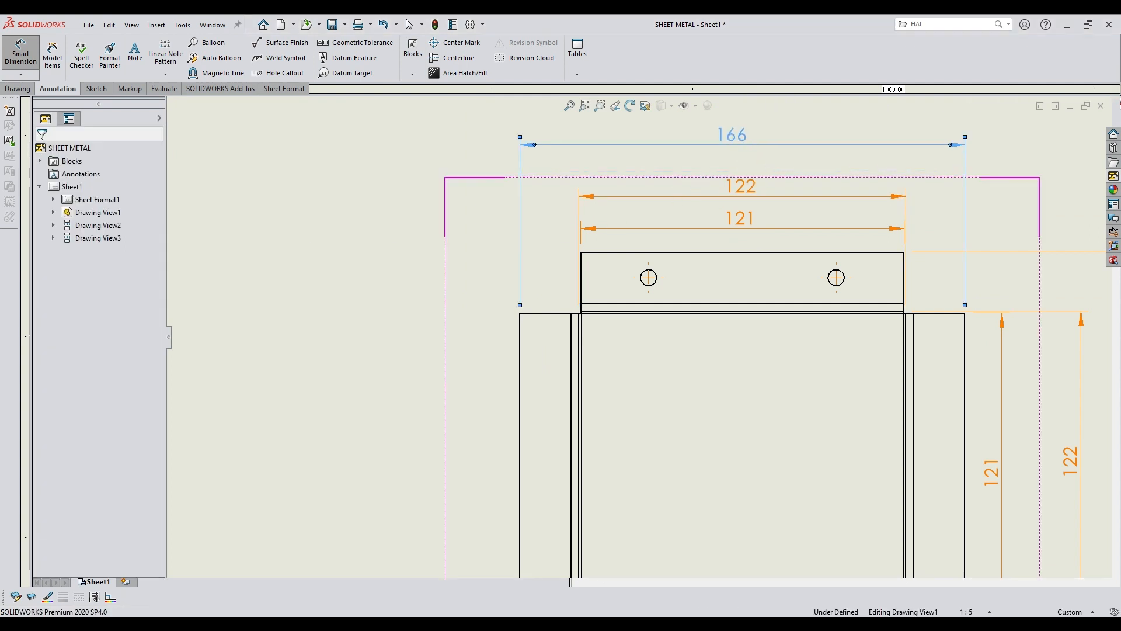
left_click_drag(742, 189, 741, 164)
left_click(425, 271)
scroll(753, 434, "up", 3)
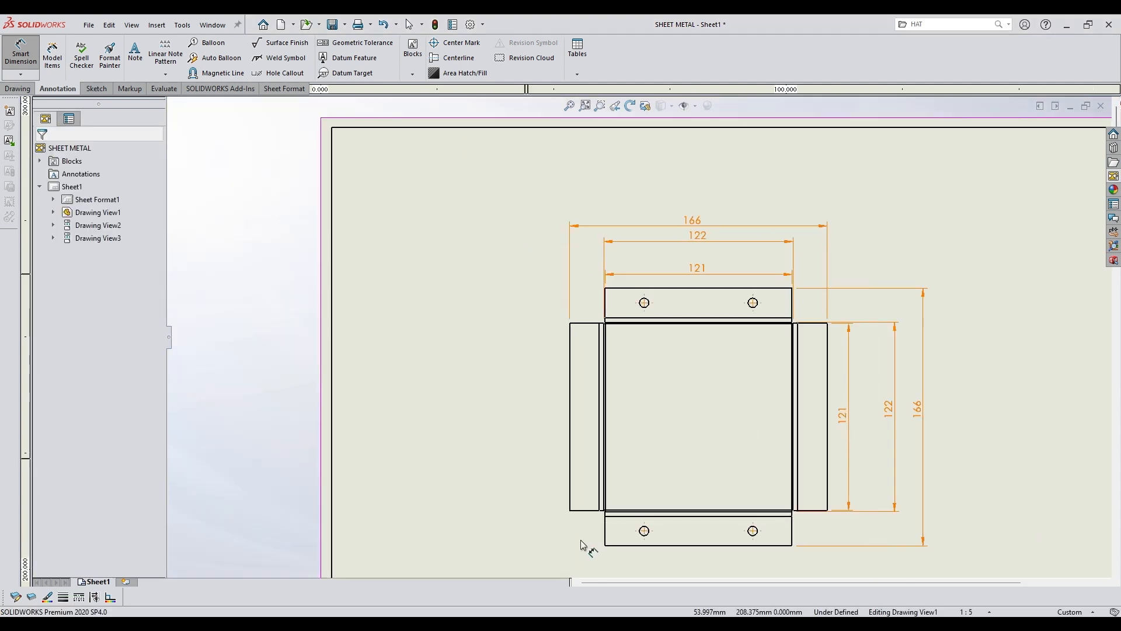
- Dimension the spacing between the two lower flange holes below the top view, without decimals
scroll(670, 513, "down", 3)
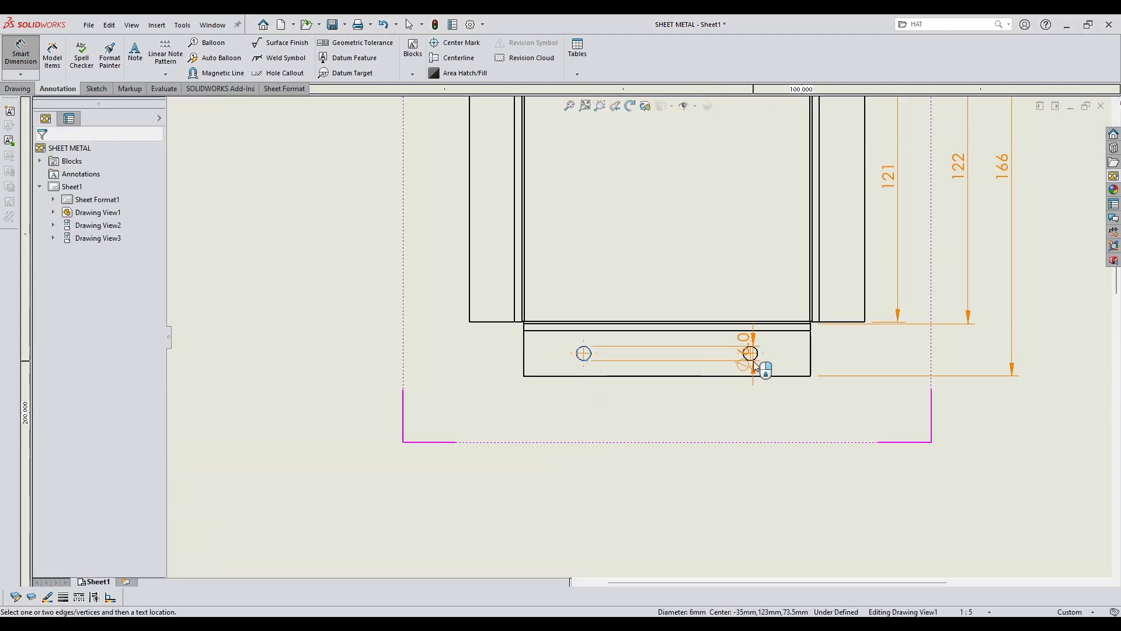
left_click(680, 427)
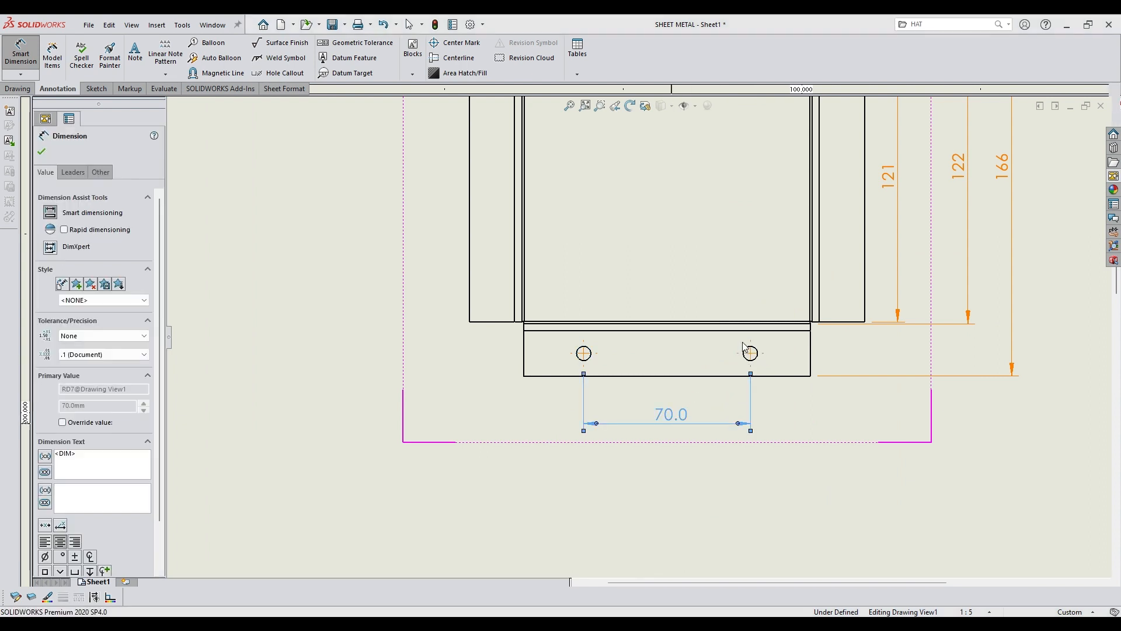
left_click(630, 465)
- Dimension the left hole's distance from the lower flange's left edge without decimals, and flip its arrows inside the extension lines
scroll(584, 394, "down", 2)
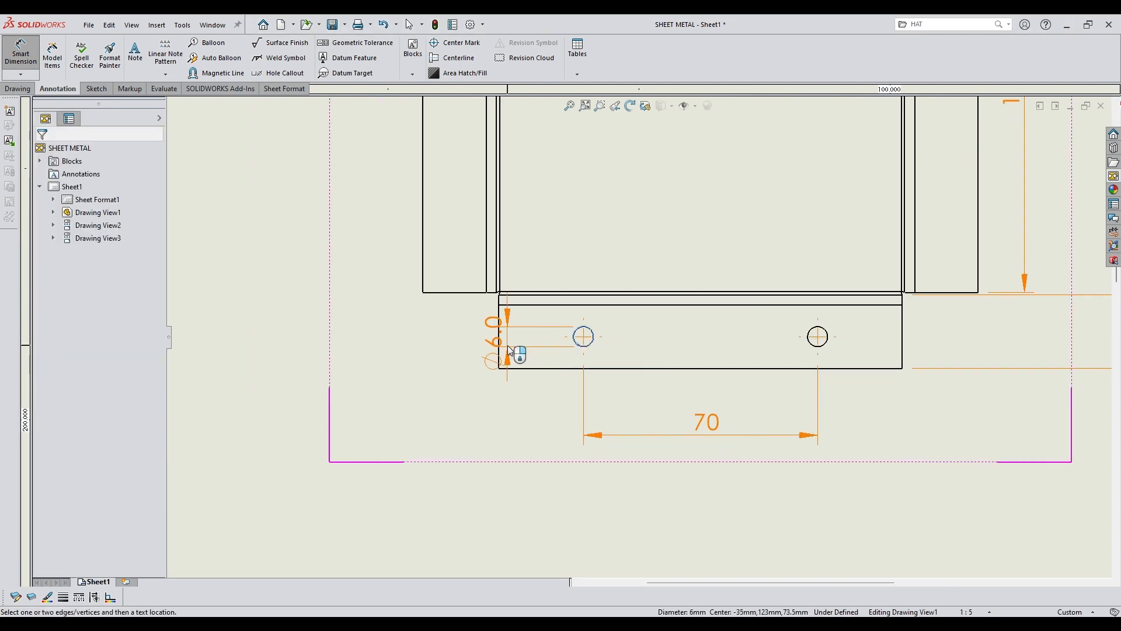
left_click(499, 353)
left_click(543, 447)
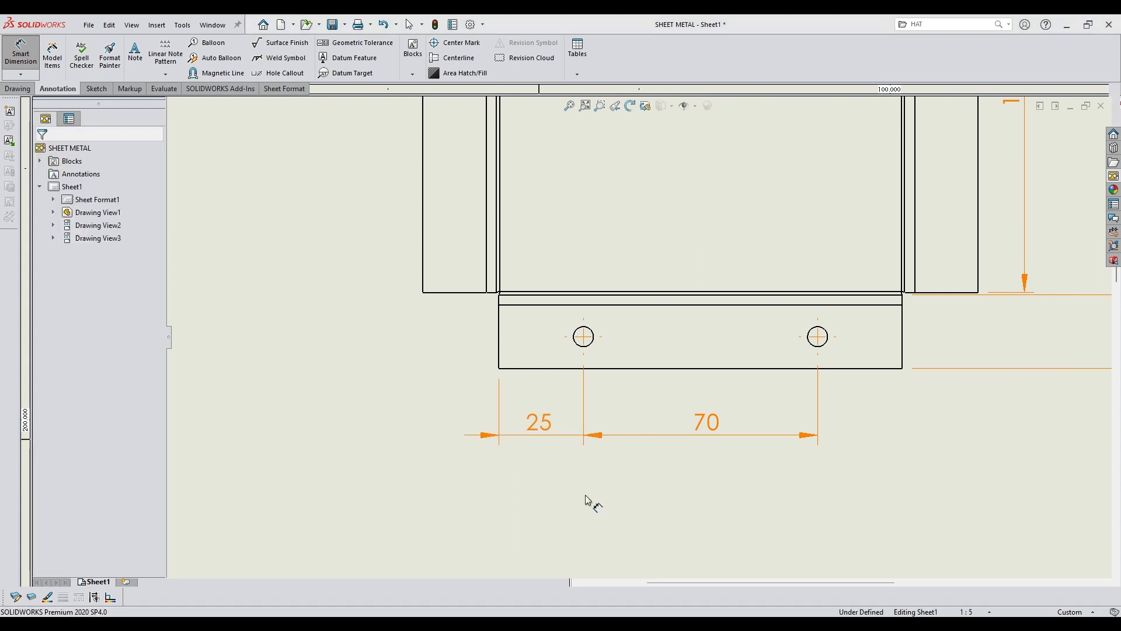
left_click(546, 424)
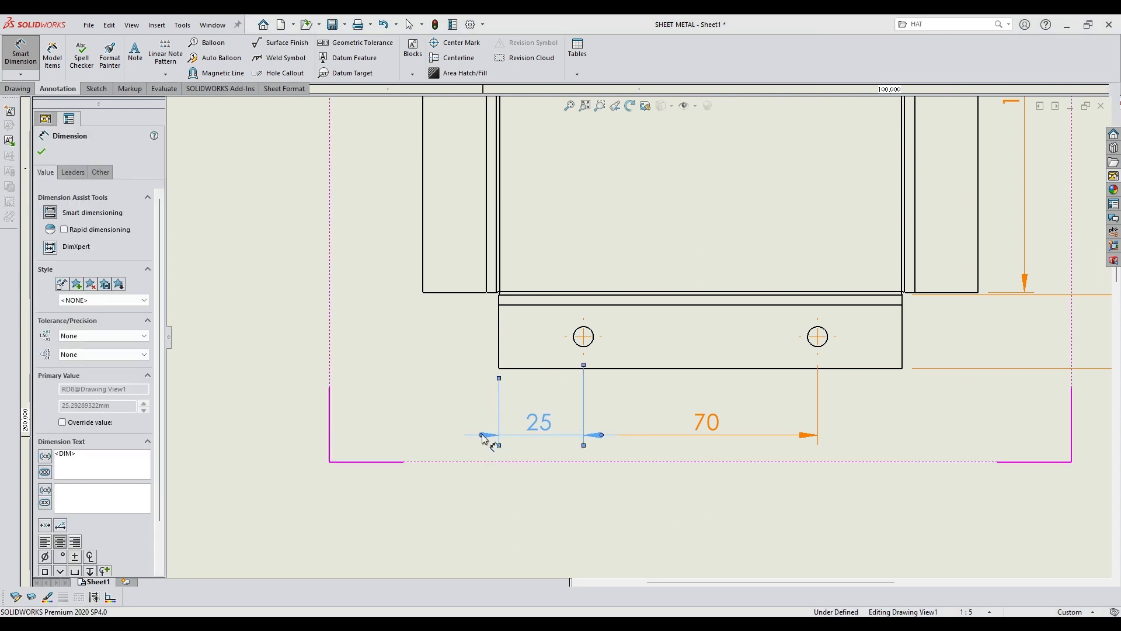
left_click(643, 528)
scroll(720, 446, "up", 5)
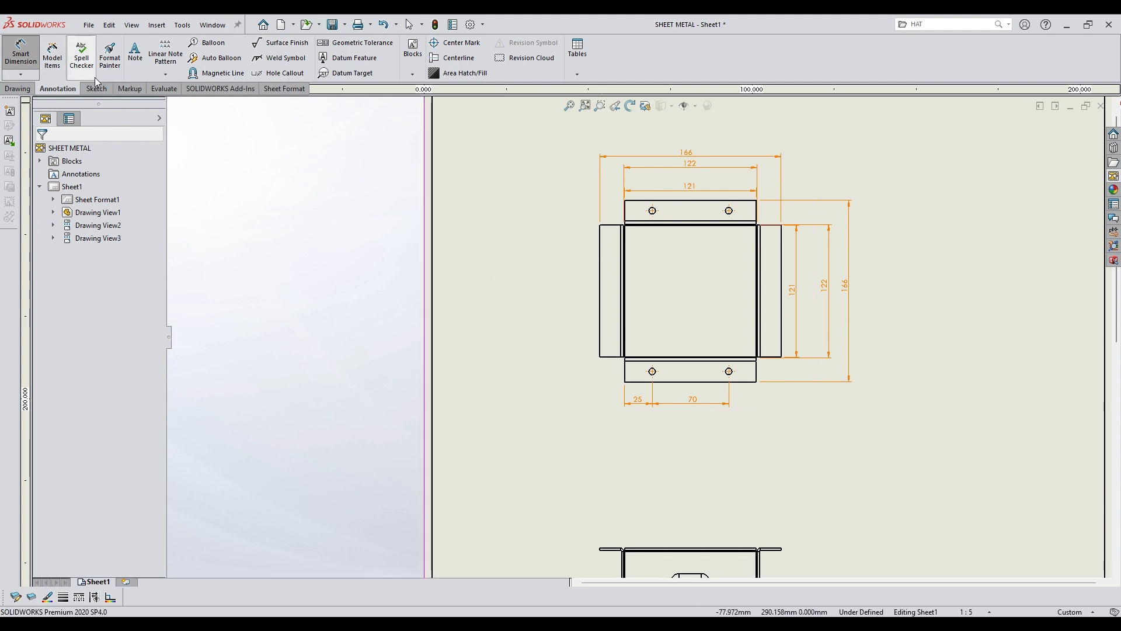
- Dimension the box body's width below the hole dimensions of the top view, without decimals
scroll(624, 351, "down", 6)
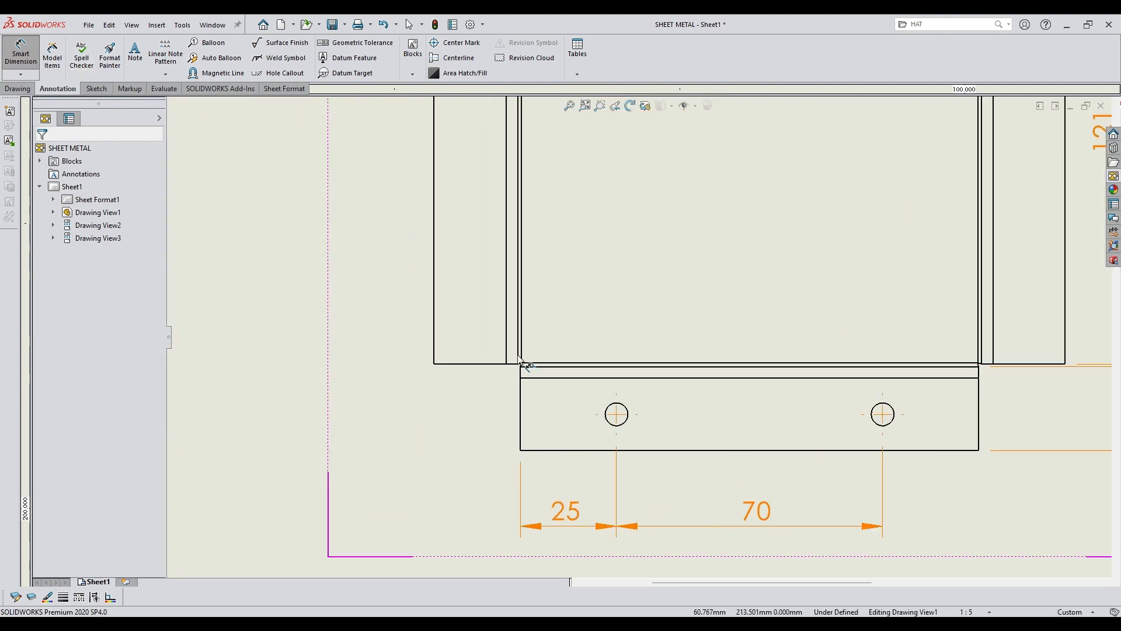
left_click(519, 358)
left_click(982, 359)
scroll(694, 489, "up", 3)
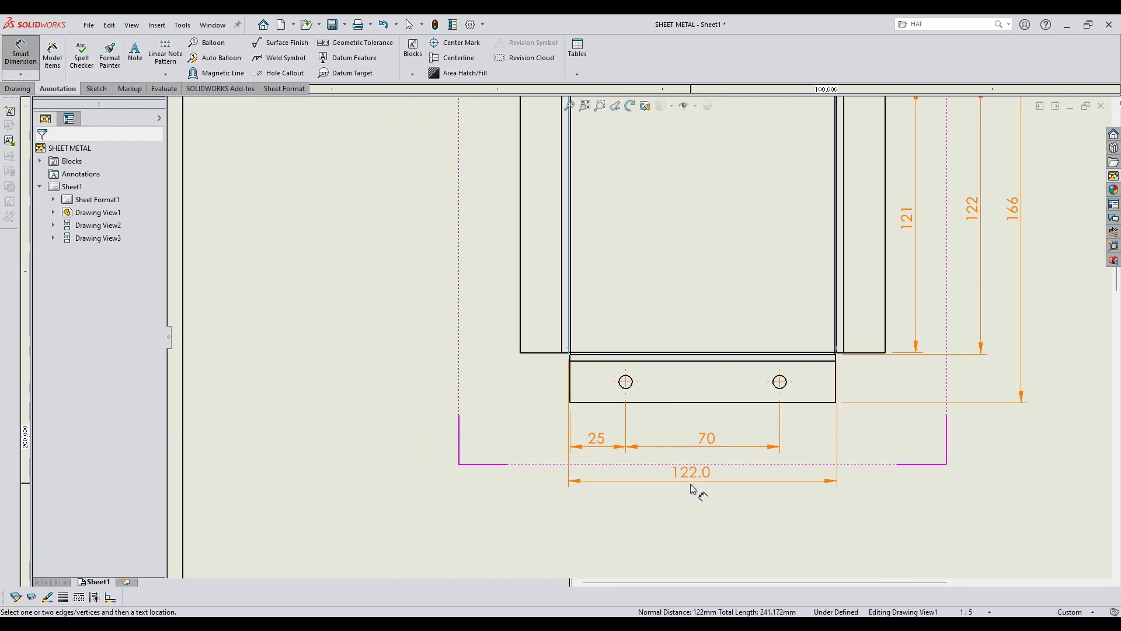
left_click(719, 500)
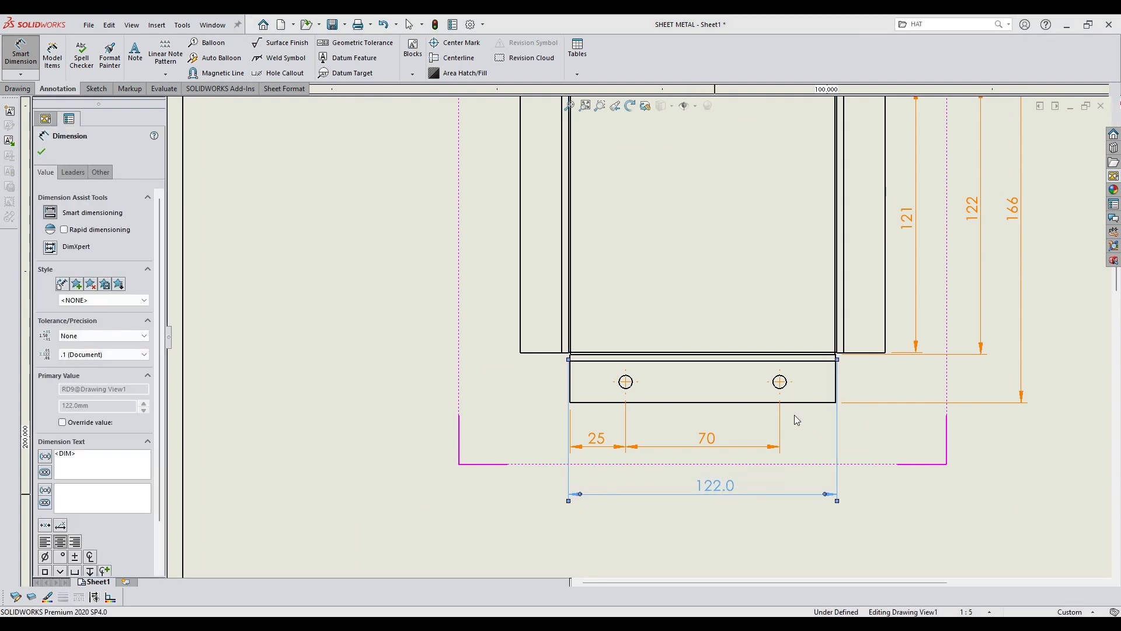
left_click(845, 526)
- Dimension the box's overall height in the front view, placing the value to its right without decimals
scroll(830, 502, "up", 3)
scroll(656, 524, "down", 6)
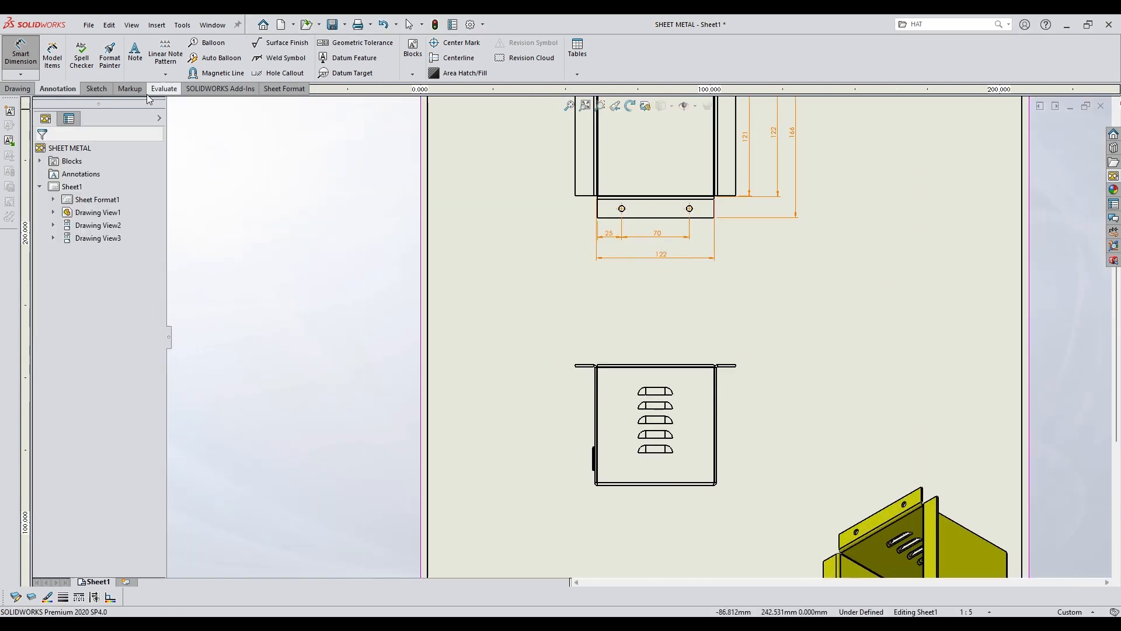
scroll(724, 367, "down", 2)
left_click(706, 350)
scroll(664, 468, "up", 4)
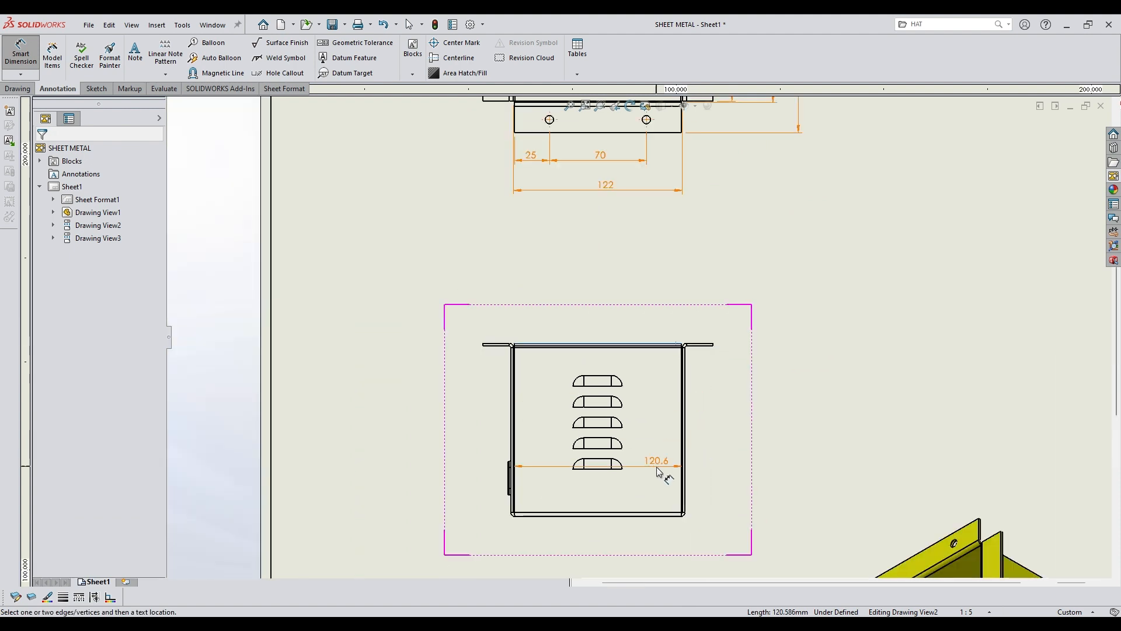
scroll(660, 535, "down", 5)
left_click(660, 533)
left_click(941, 320)
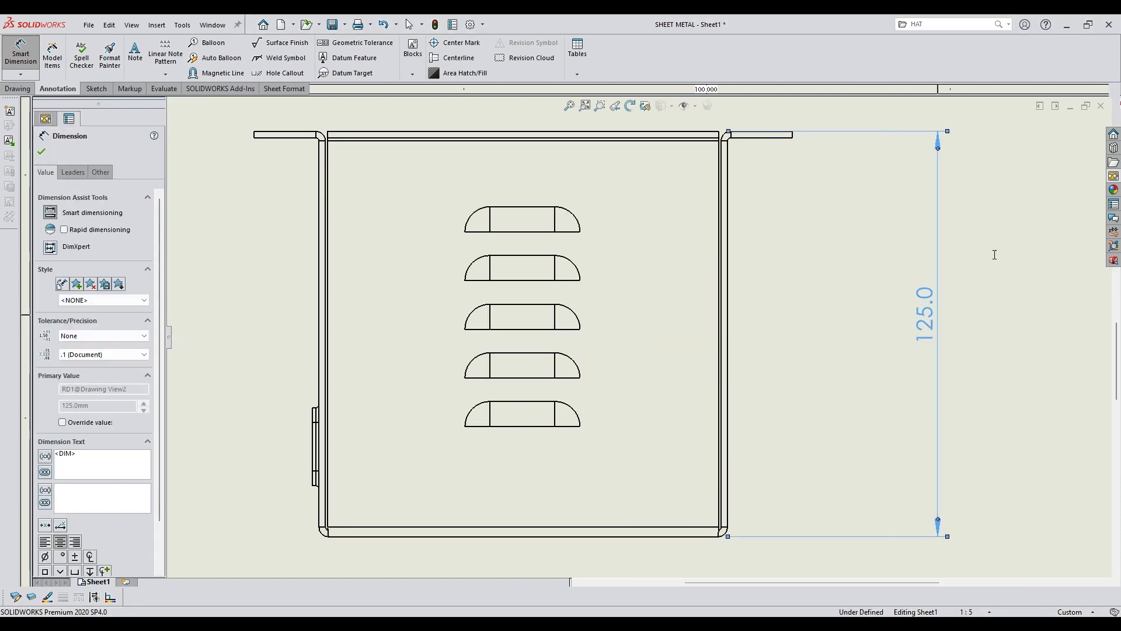
left_click(979, 396)
- Dimension the top louver's overall width in the front view, placing the value above the louver without decimals
scroll(443, 410, "up", 2)
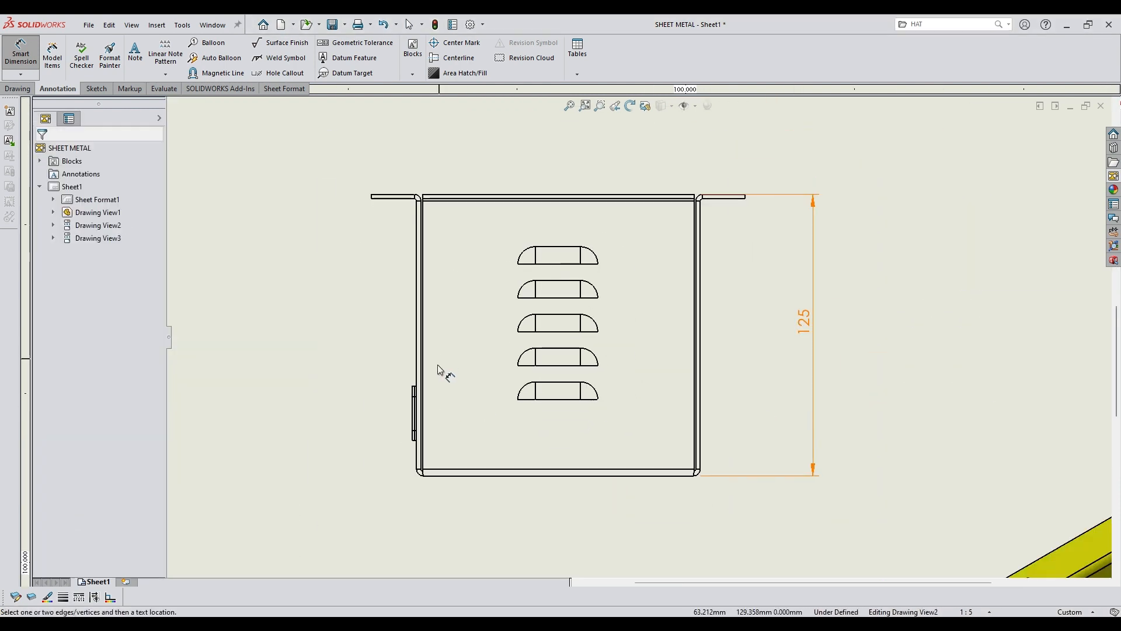
scroll(502, 260, "down", 2)
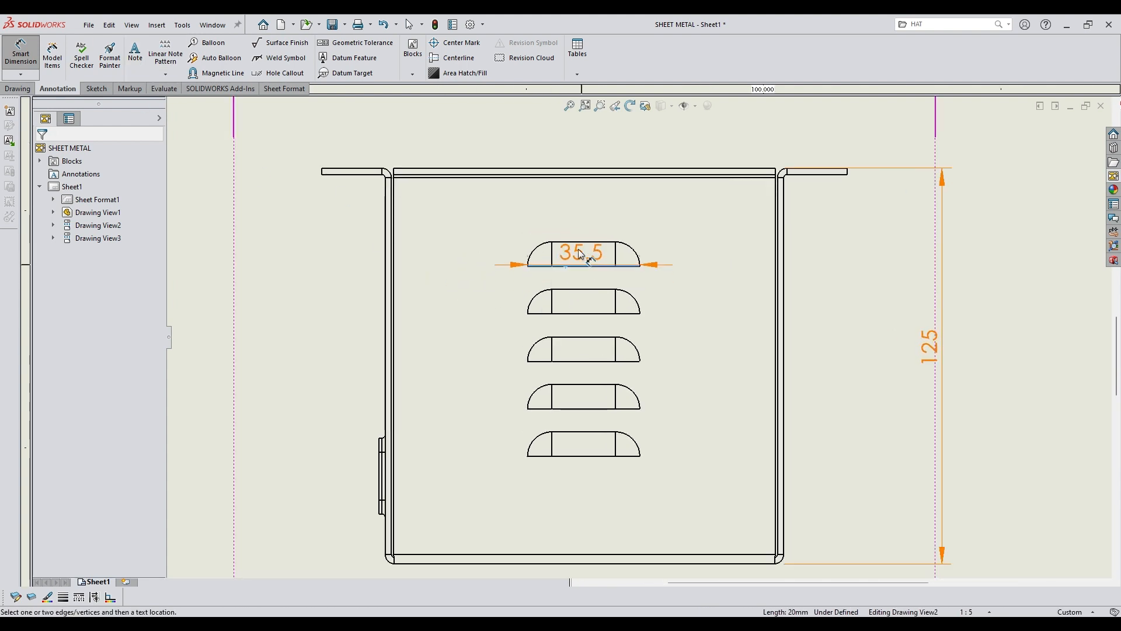
left_click(594, 222)
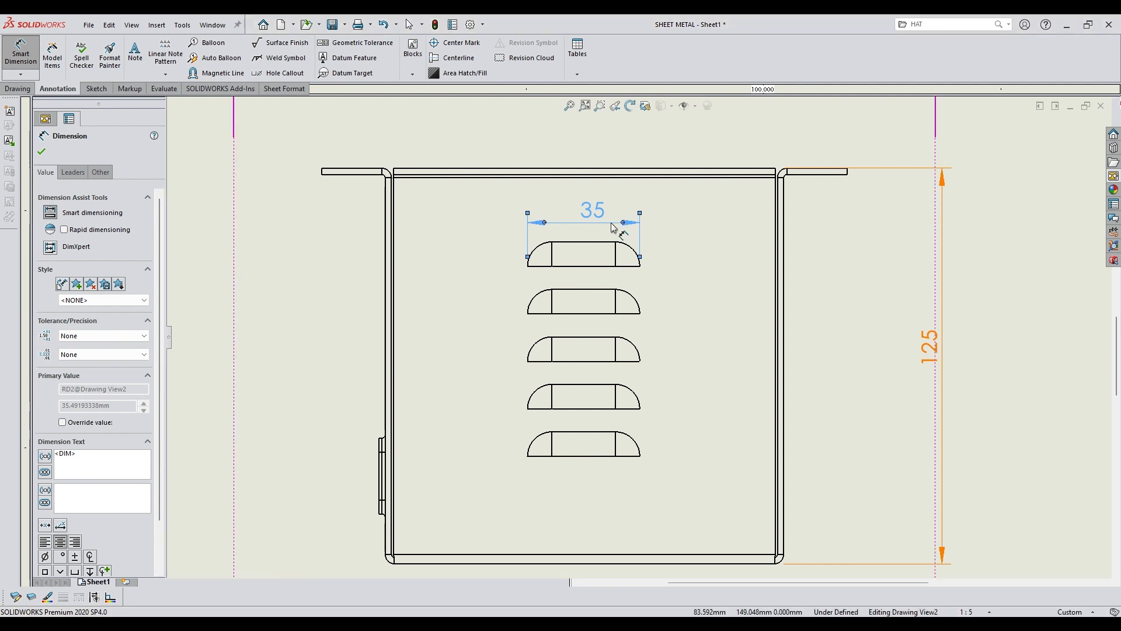
scroll(614, 223, "down", 2)
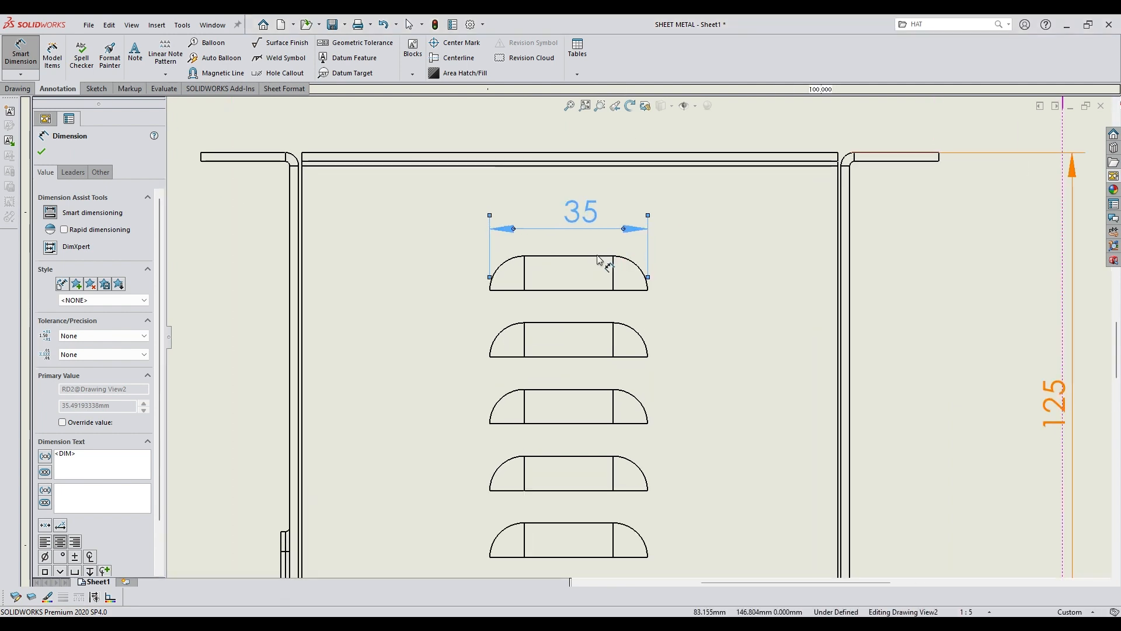
left_click(597, 256)
left_click(503, 153)
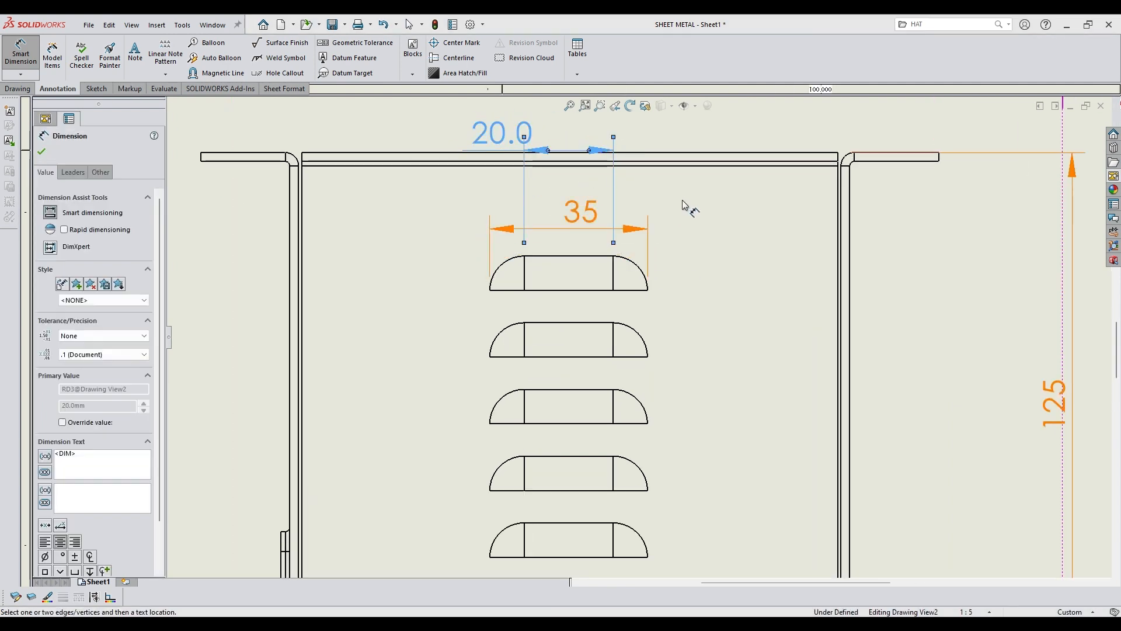
key("Delete")
- Dimension the distance from the box's top edge to the top louver's lower edge without decimals, and flip its arrows inside
left_click(26, 56)
left_click(538, 290)
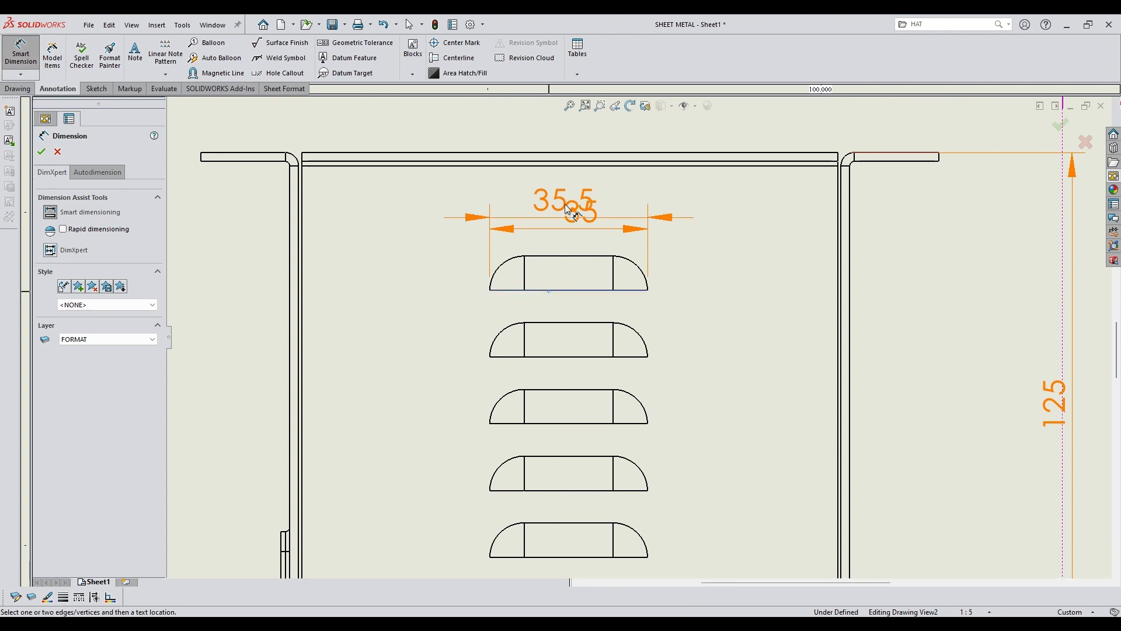
left_click(593, 153)
left_click(724, 235)
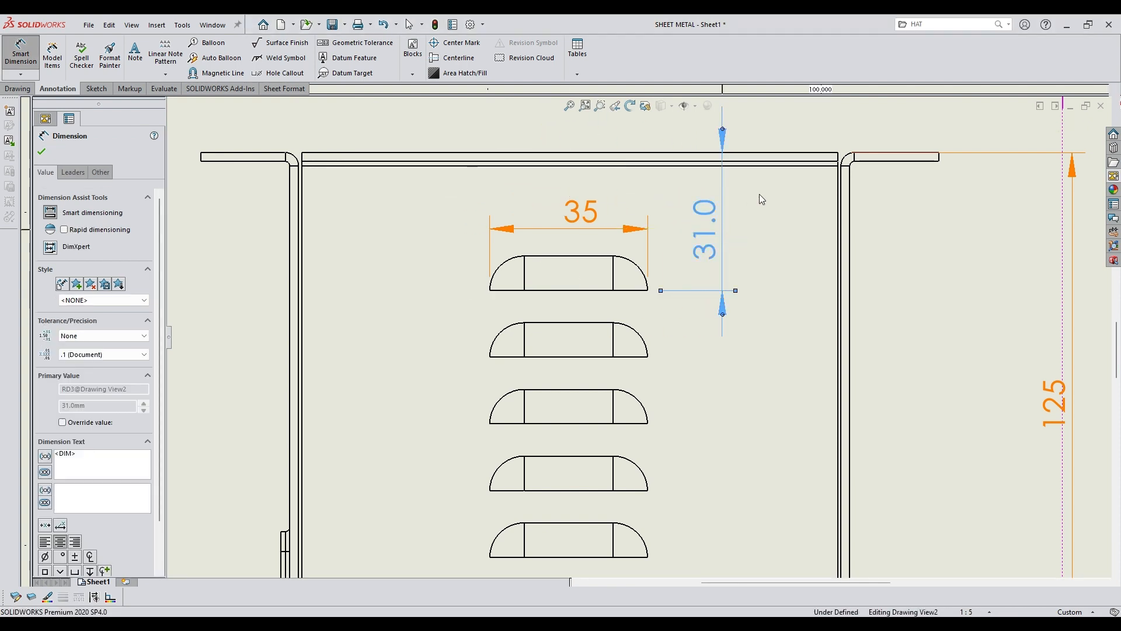
left_click(747, 333)
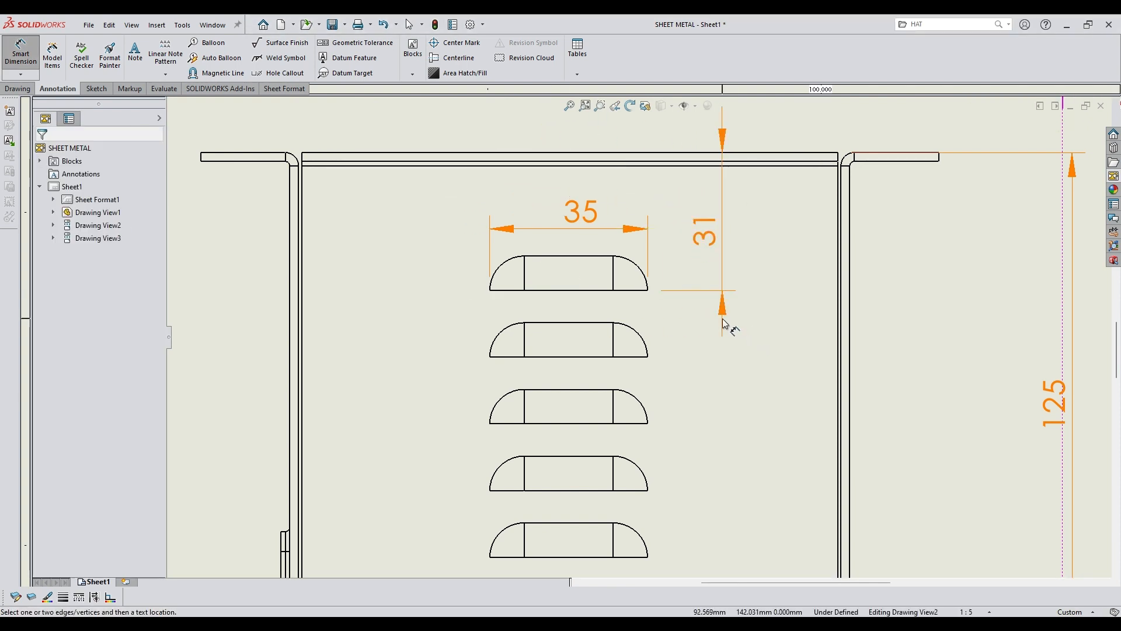
left_click(723, 316)
left_click(723, 315)
left_click(751, 361)
- Dimension the gap between the first and second louvers without decimals, flip its arrows inside and move the value closer
scroll(615, 409, "up", 4)
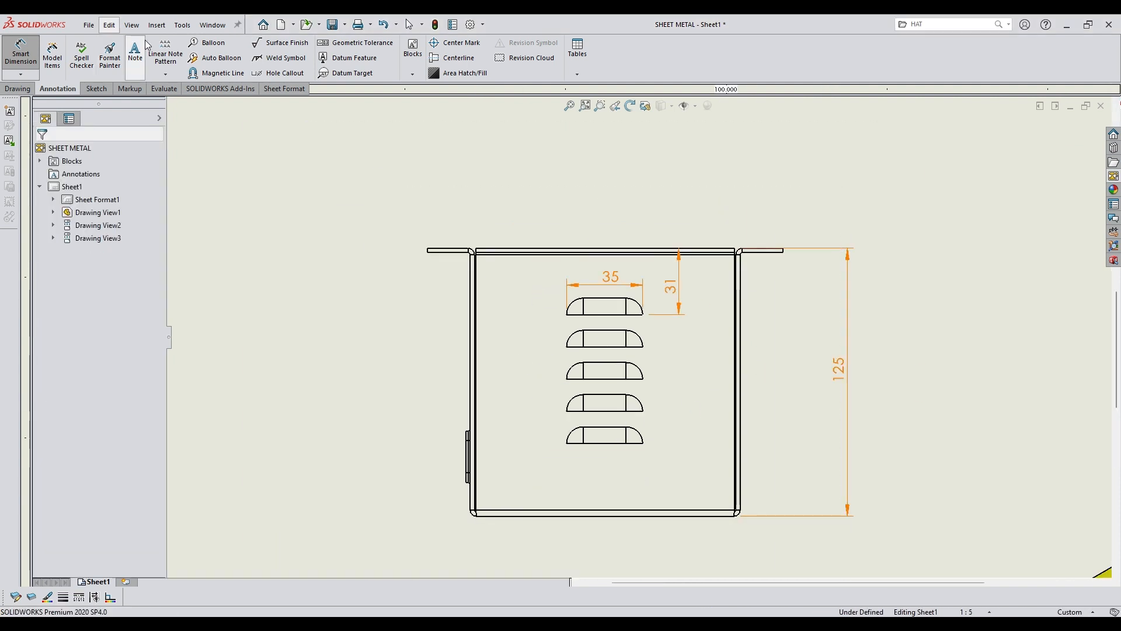
scroll(606, 317, "up", 4)
left_click(608, 311)
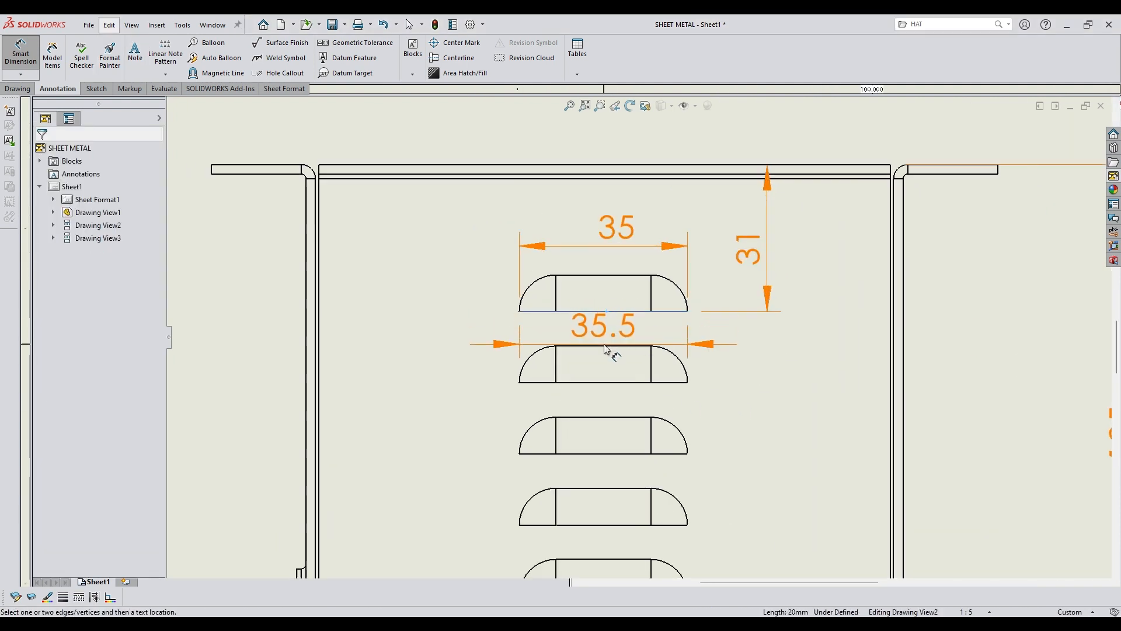
left_click(604, 346)
left_click(765, 391)
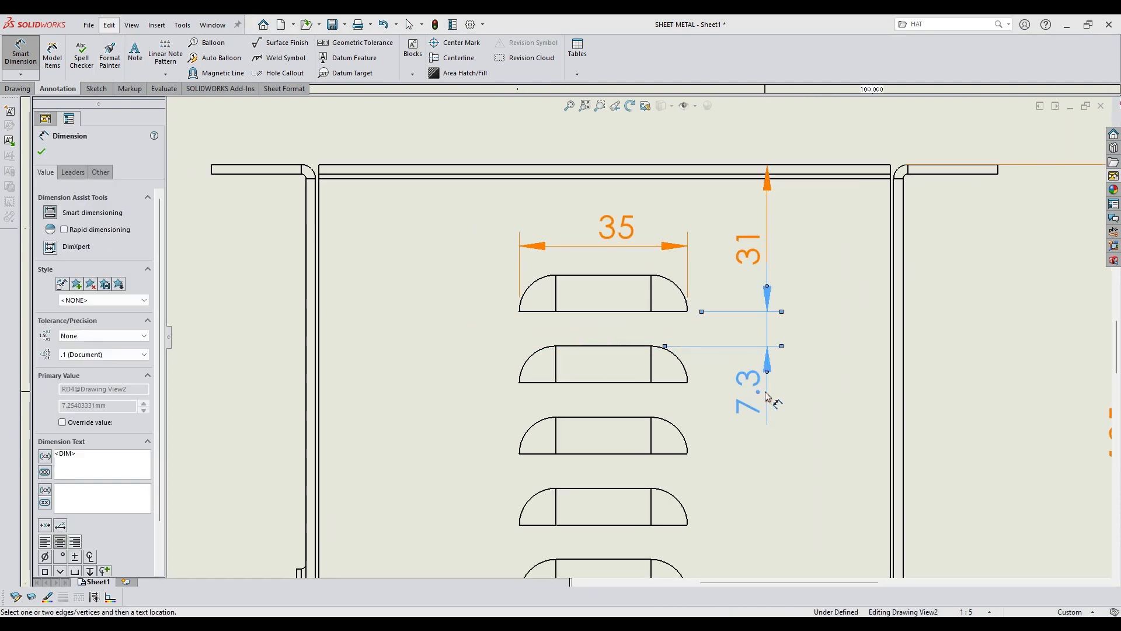
left_click(801, 443)
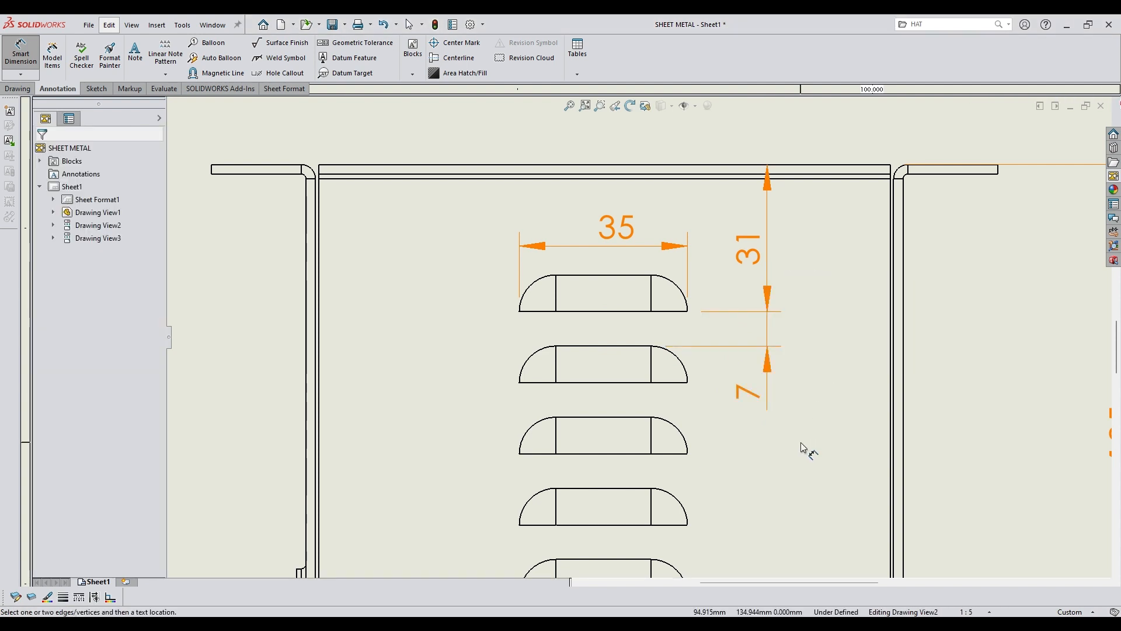
left_click(768, 372)
left_click(768, 372)
left_click(792, 399)
left_click_drag(749, 393, 752, 368)
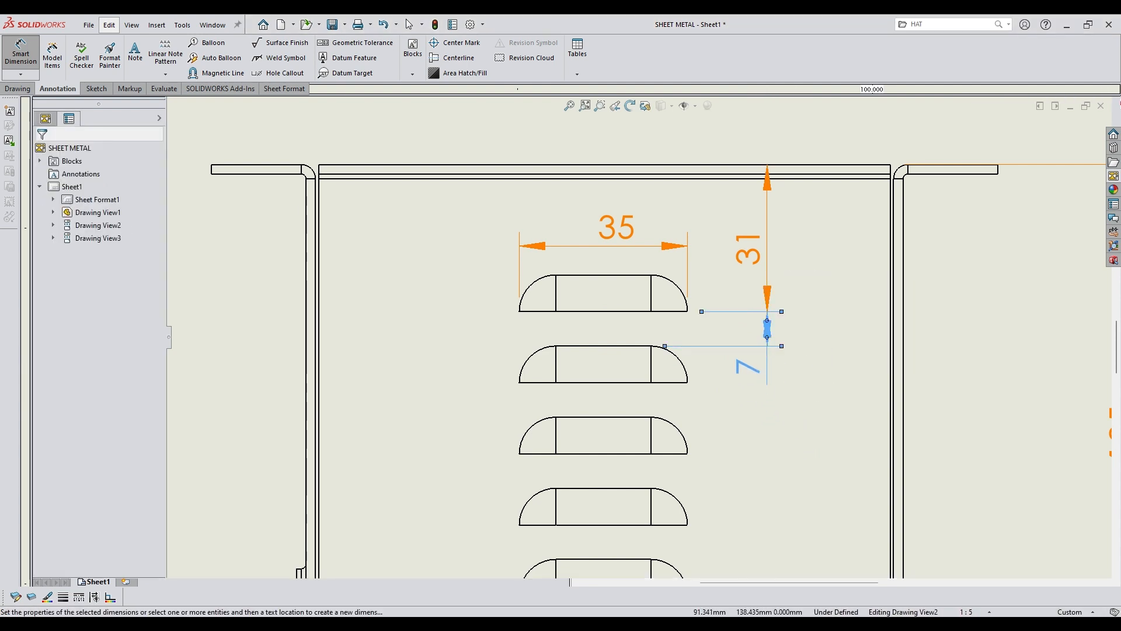
left_click(795, 390)
- Attach a leader note reading "LOVERS 4 NOS" to the top louver's lower left corner, with the text above the front view
left_click(135, 53)
scroll(549, 322, "up", 2)
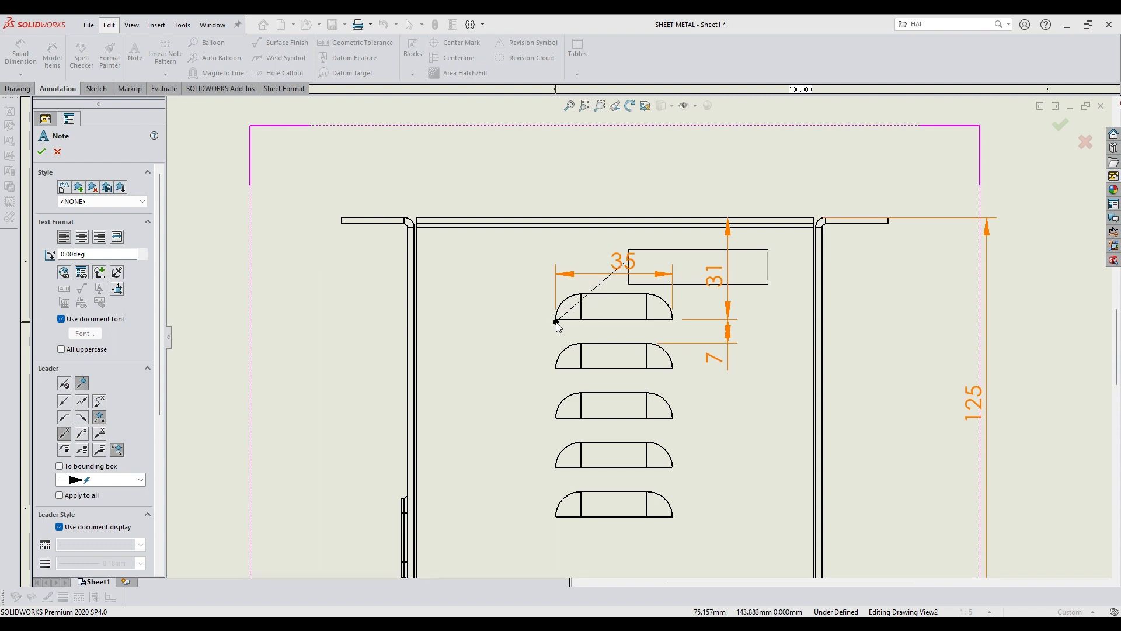
left_click(556, 322)
left_click(315, 146)
type("LO")
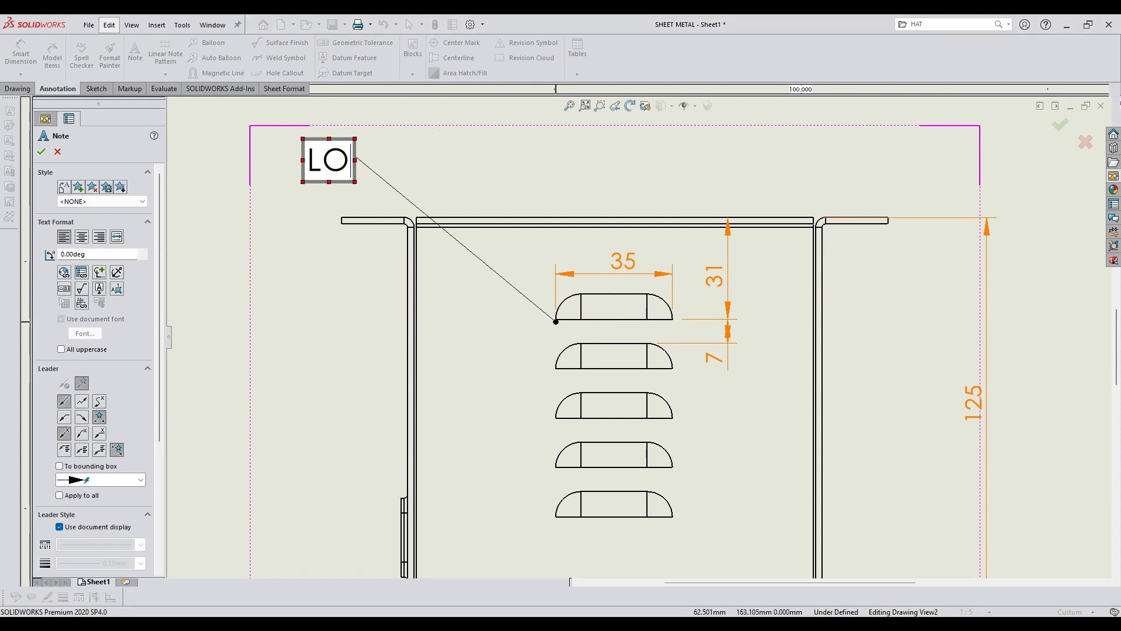
type("VERS")
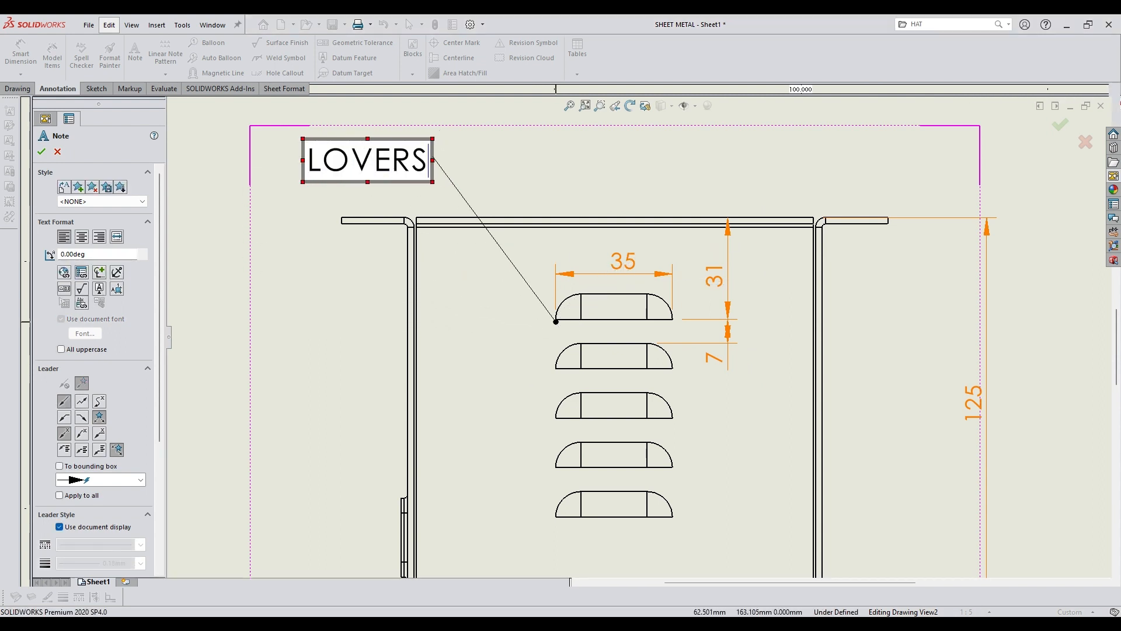
type(" 4 NOS")
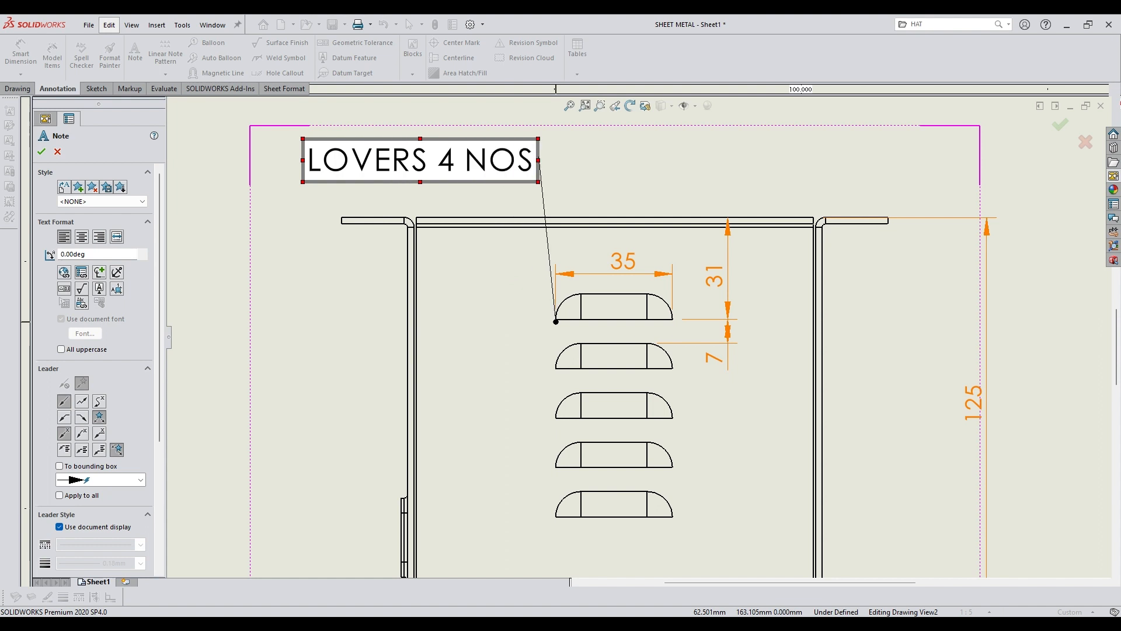
- Correct the louver note to read "LOVERS 5 NOS." and adjust its text formatting
key("BackSpace")
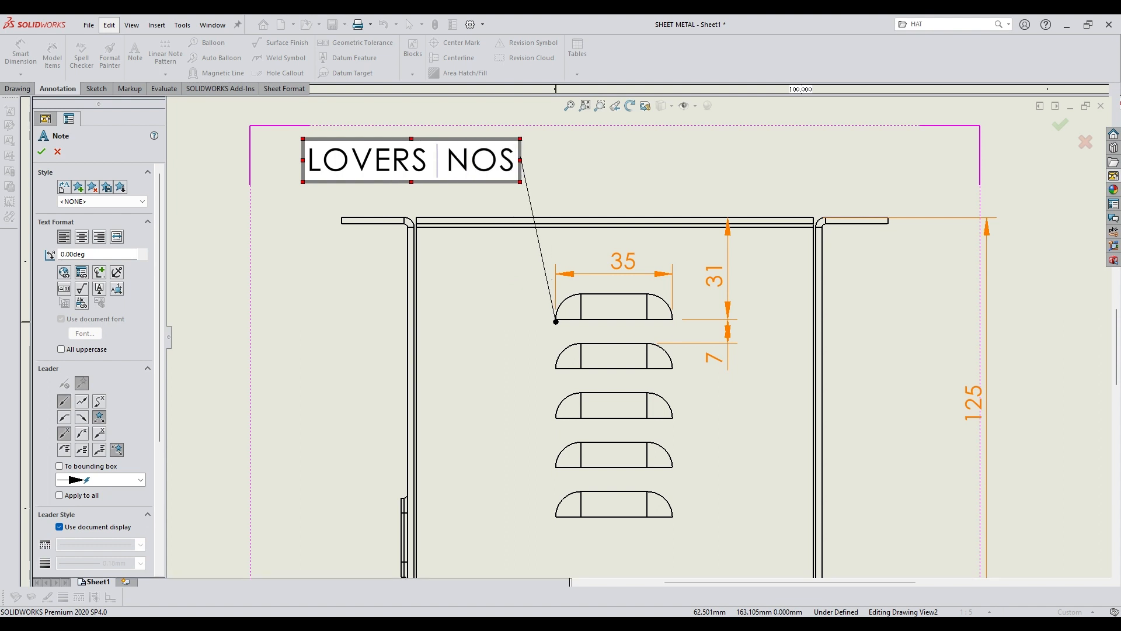
type("5 NOS")
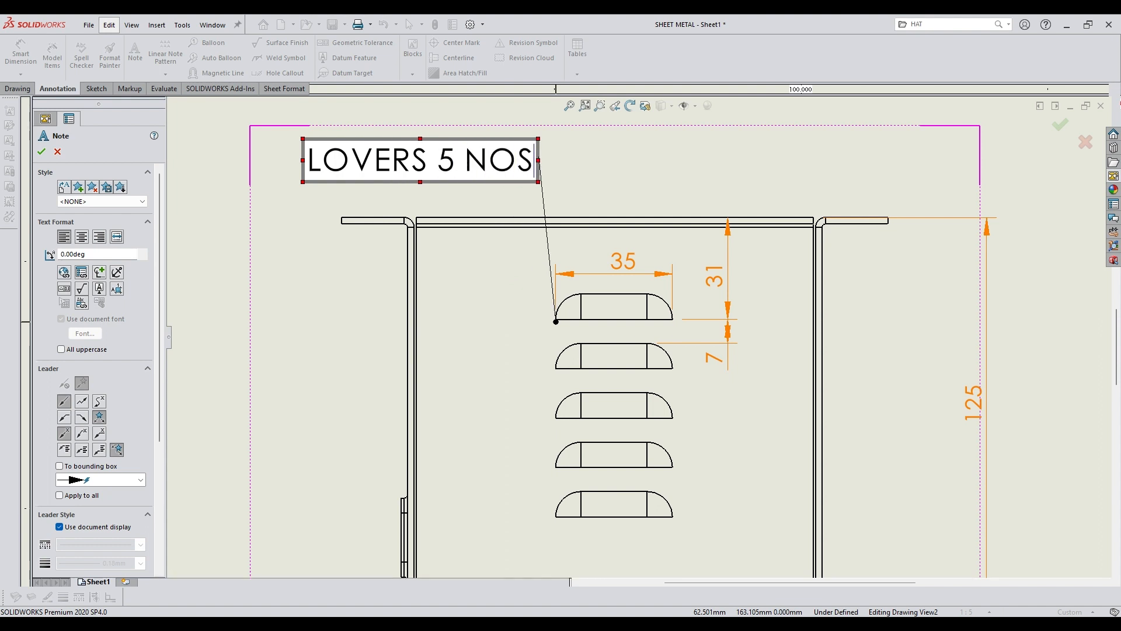
type(".")
key("ctrl+a")
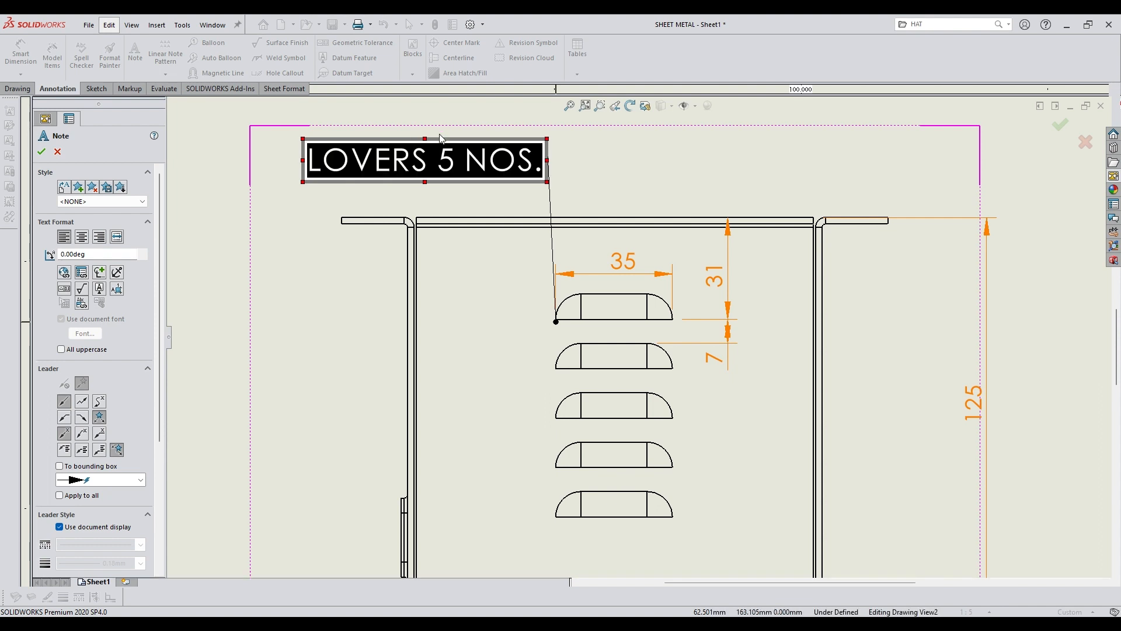
left_click(458, 106)
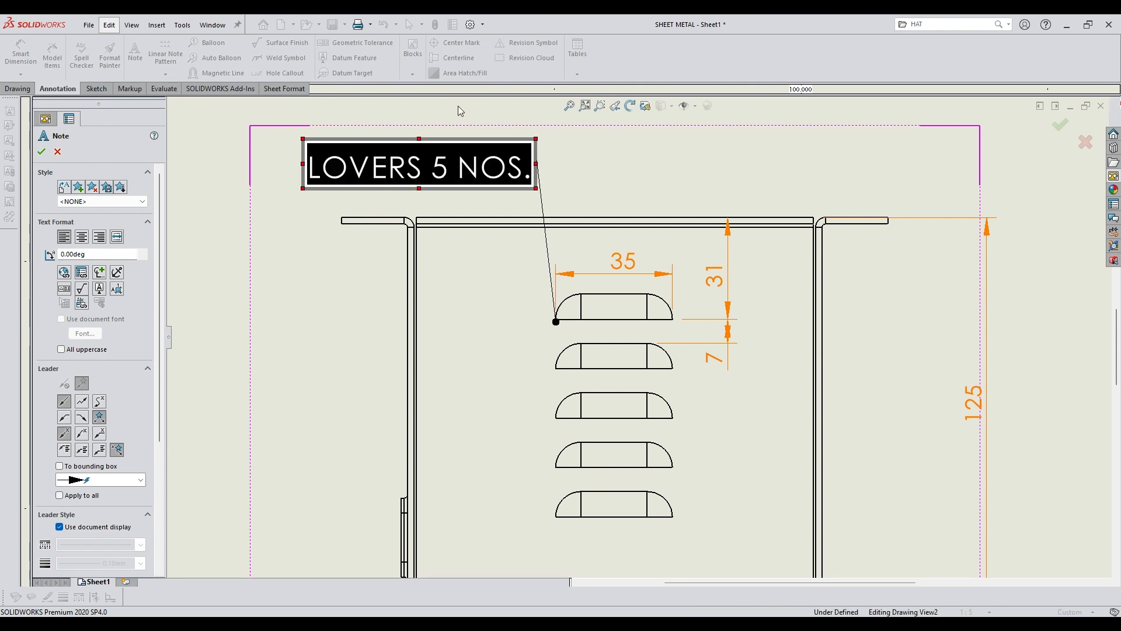
left_click(593, 190)
- Move the louver note's text outside the front view, to the left of its upper flange
scroll(607, 364, "up", 3)
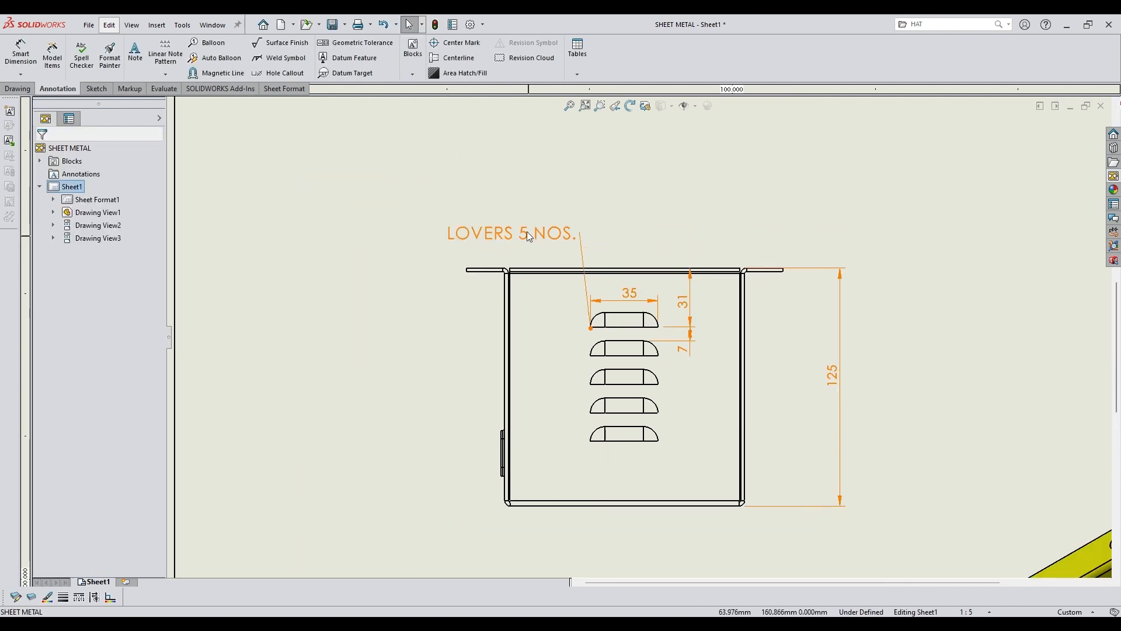
left_click_drag(529, 236, 392, 298)
key("Escape")
scroll(629, 295, "up", 2)
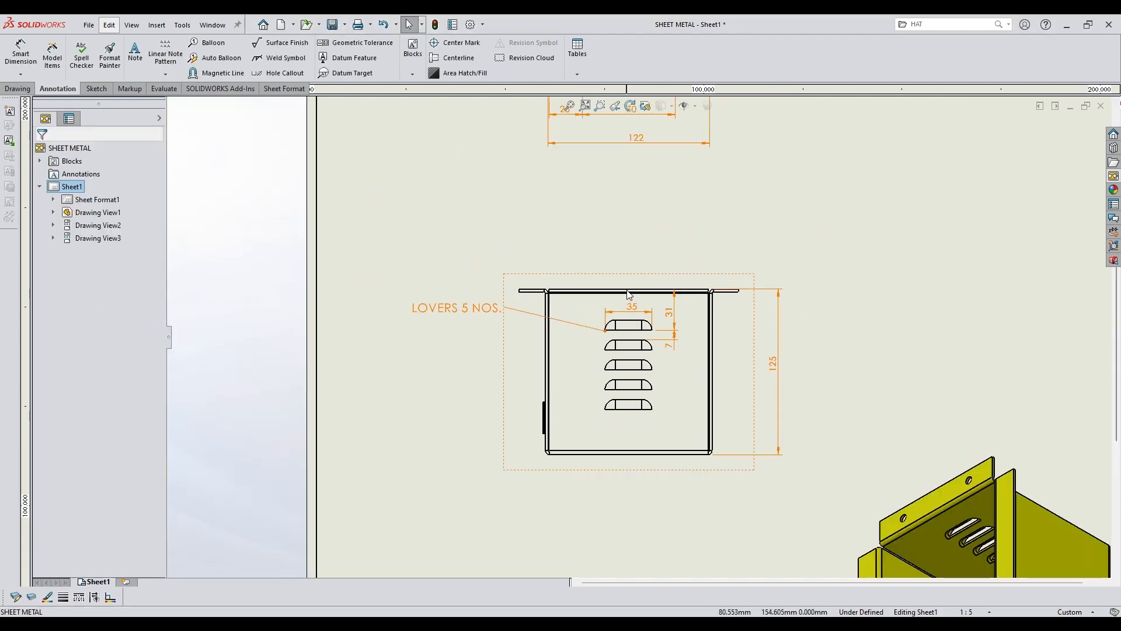
scroll(629, 315, "up", 2)
scroll(590, 424, "down", 2)
scroll(547, 356, "up", 1)
- Place a note without a leader below the front view reading "NOTES:- SHEET THICKNESS 2 MM"
left_click(134, 54)
scroll(524, 450, "up", 1)
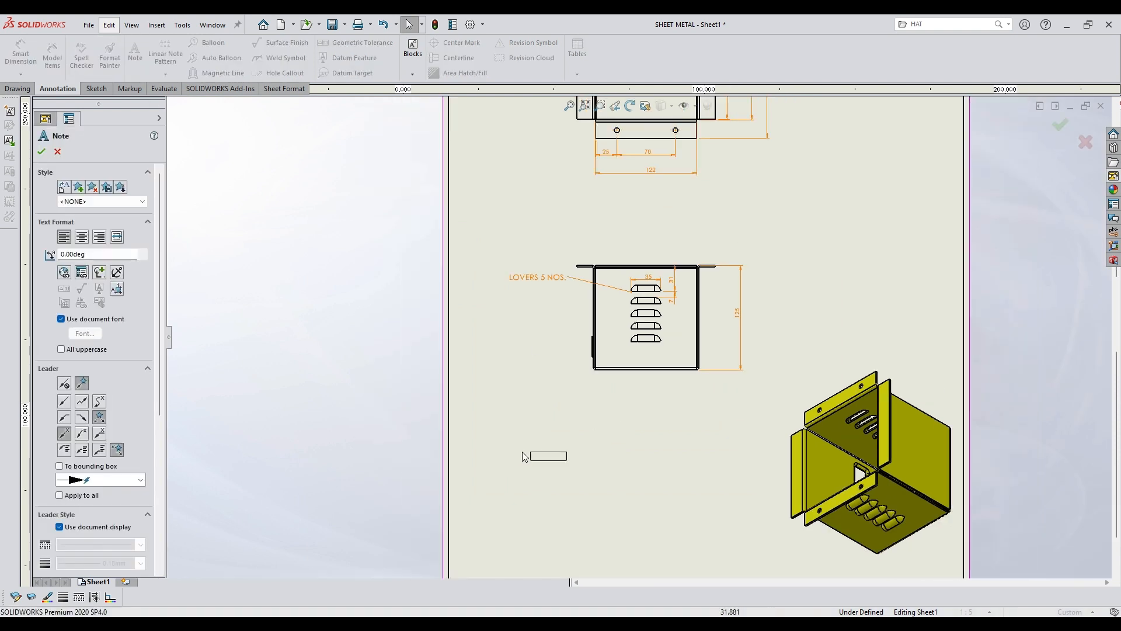
left_click(479, 472)
type("NOTES:- SHEET THICKNESS 2 MM")
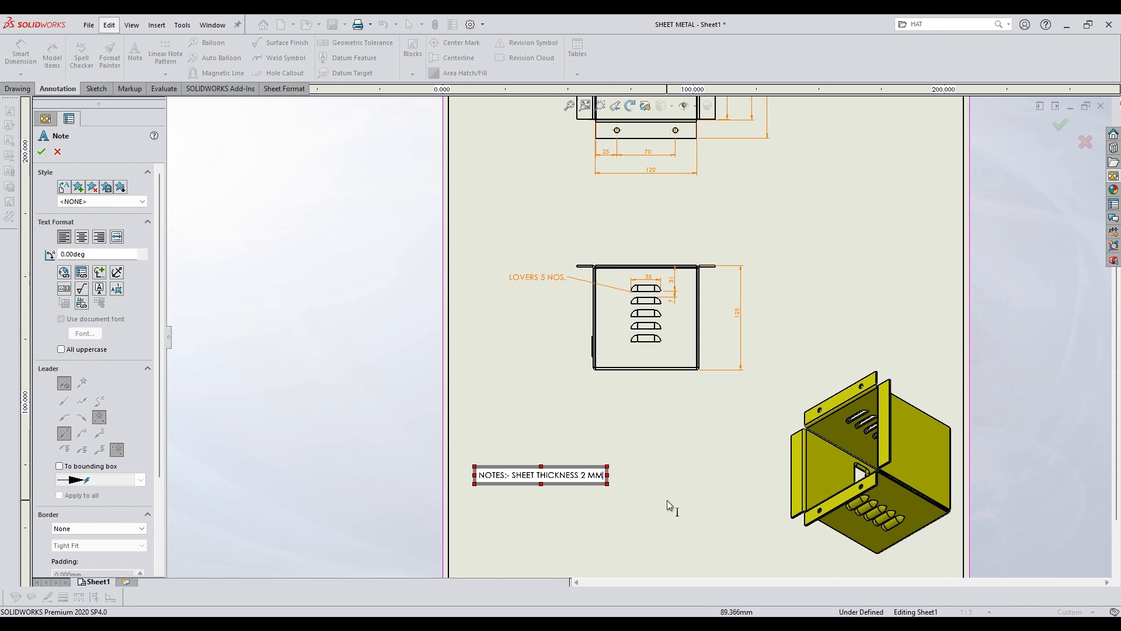
left_click(668, 500)
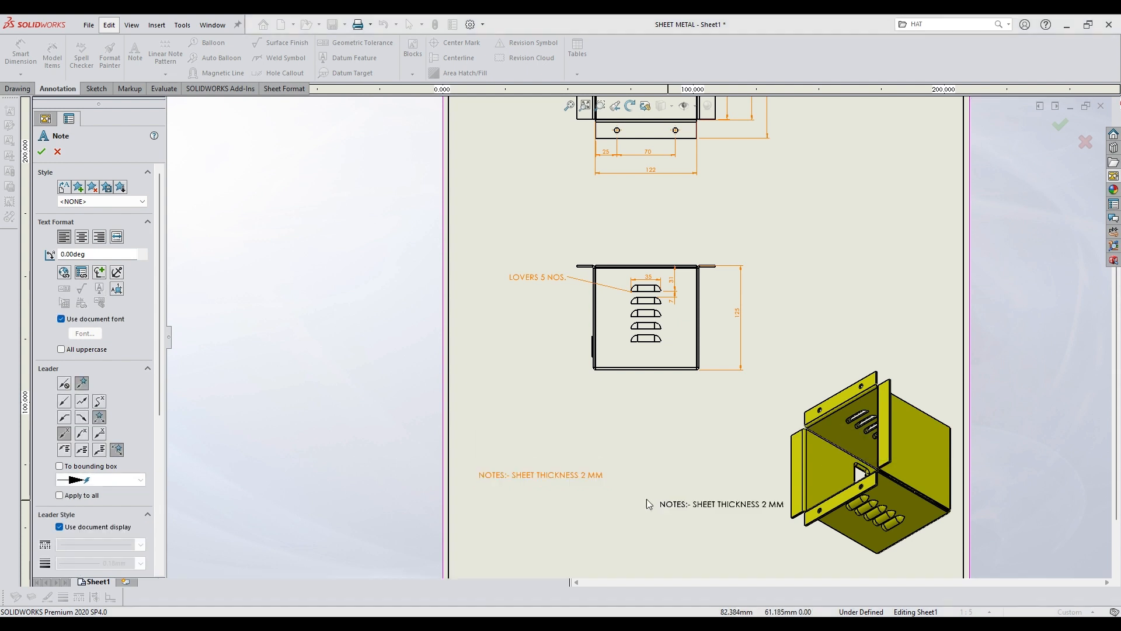
key("Escape")
- Make the sheet thickness note's text bold and larger
double_click(555, 478)
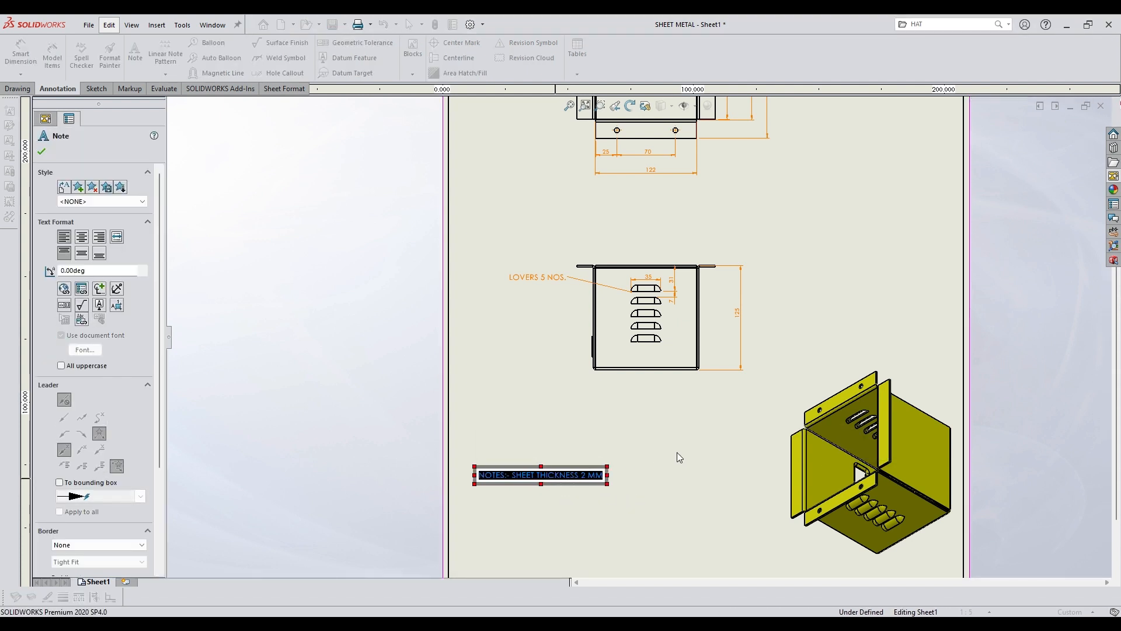
left_click(671, 499)
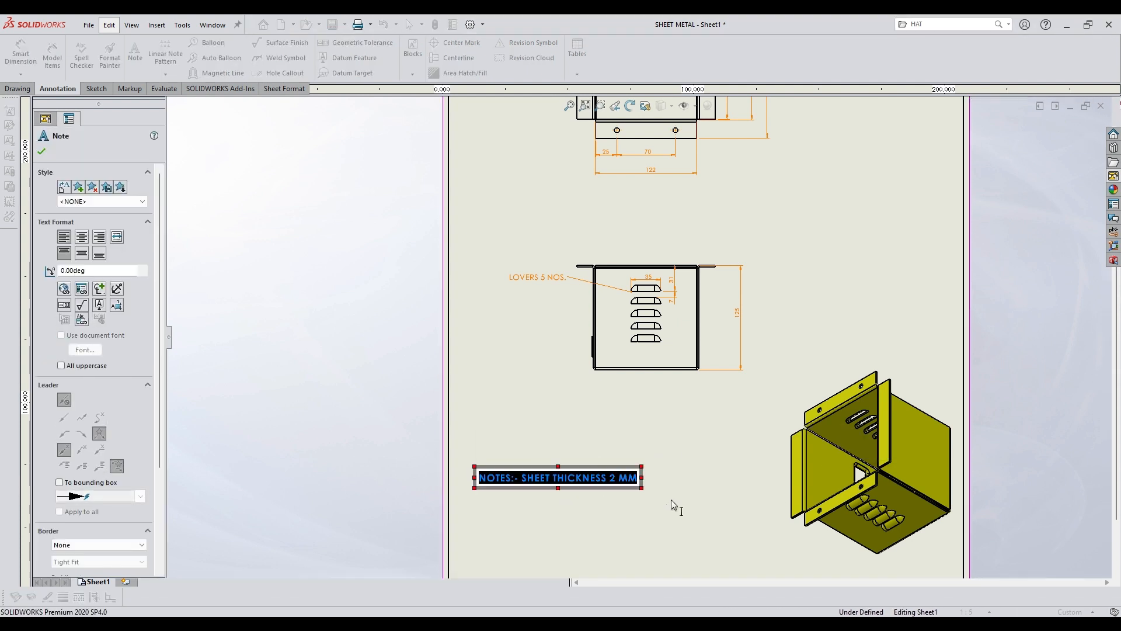
scroll(578, 444, "up", 2)
left_click(578, 437)
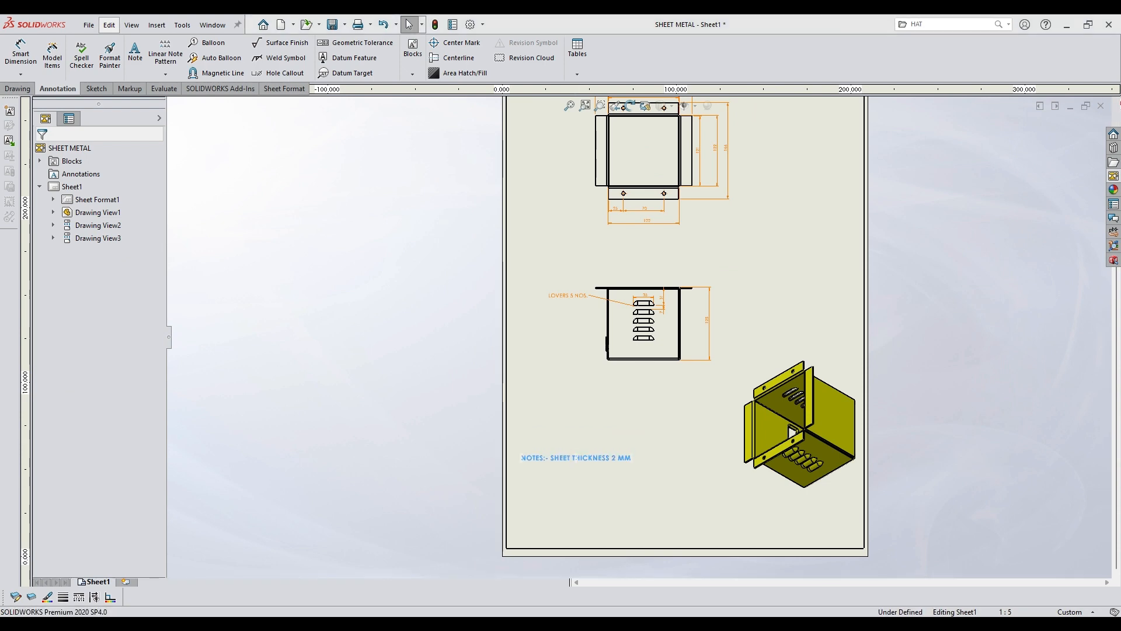
left_click(394, 353)
- Insert the model's Left view on the sheet above the isometric view, without any projected views
scroll(644, 311, "down", 2)
scroll(645, 311, "down", 2)
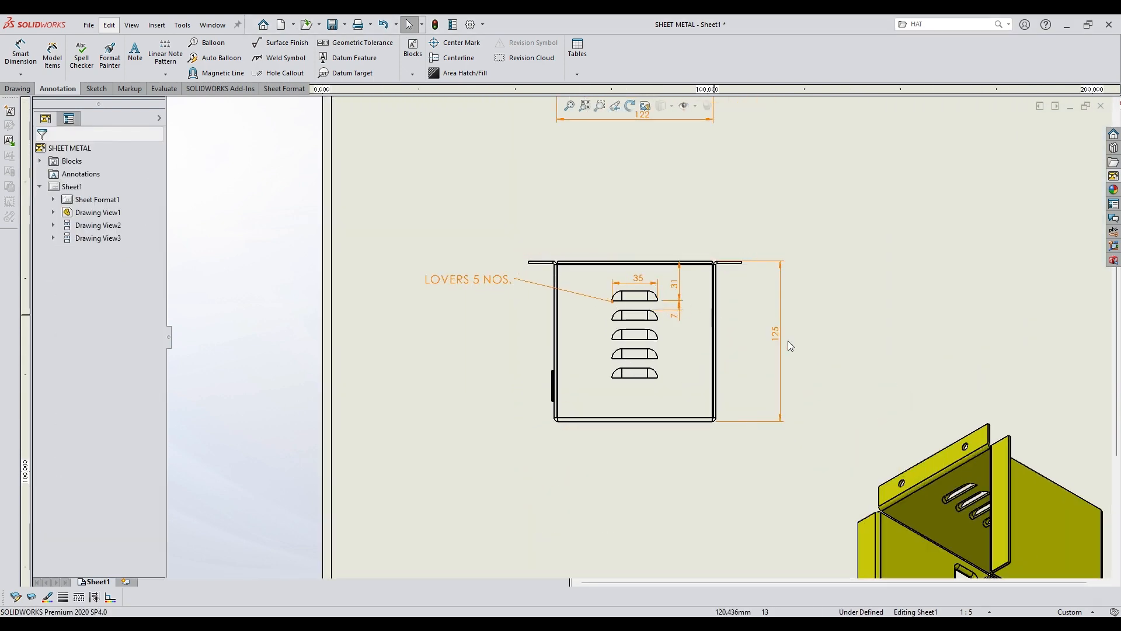
scroll(789, 346, "up", 2)
left_click(1113, 175)
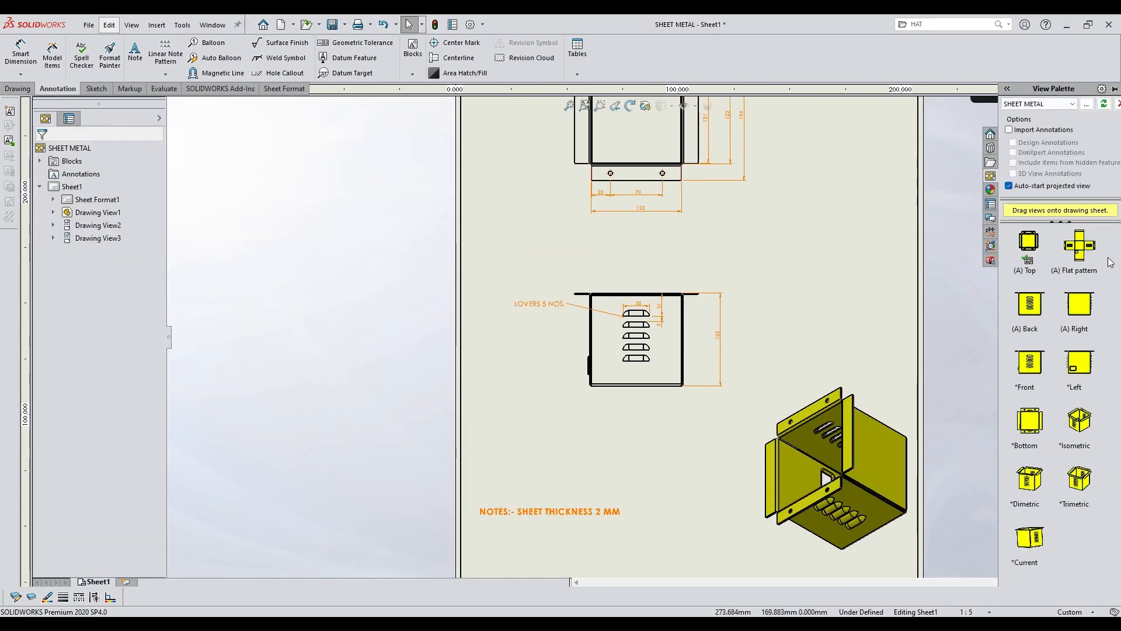
left_click_drag(1057, 364, 675, 268)
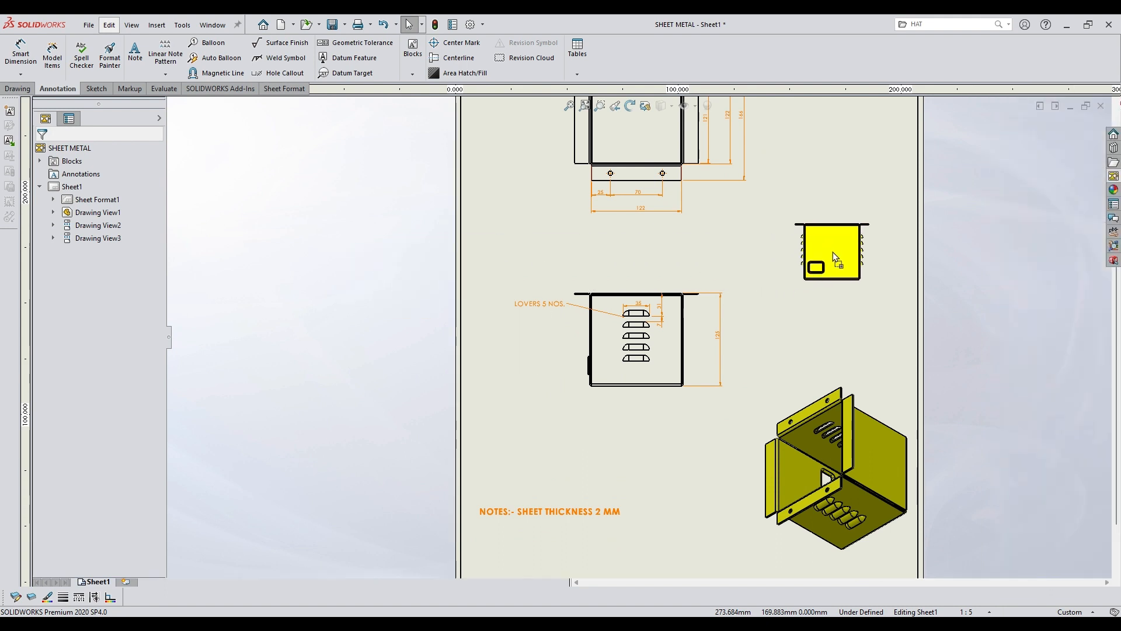
left_click_drag(837, 245, 840, 243)
key("Escape")
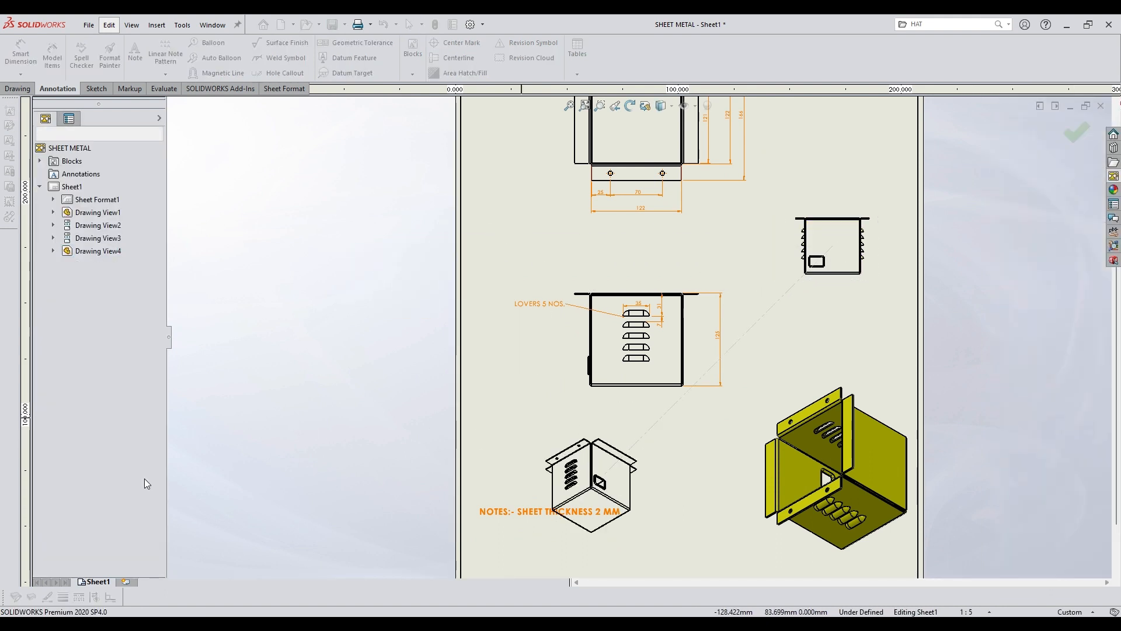
- Enlarge the new left view with a custom scale so that it matches the front view's size
left_click(877, 250)
scroll(150, 408, "down", 5)
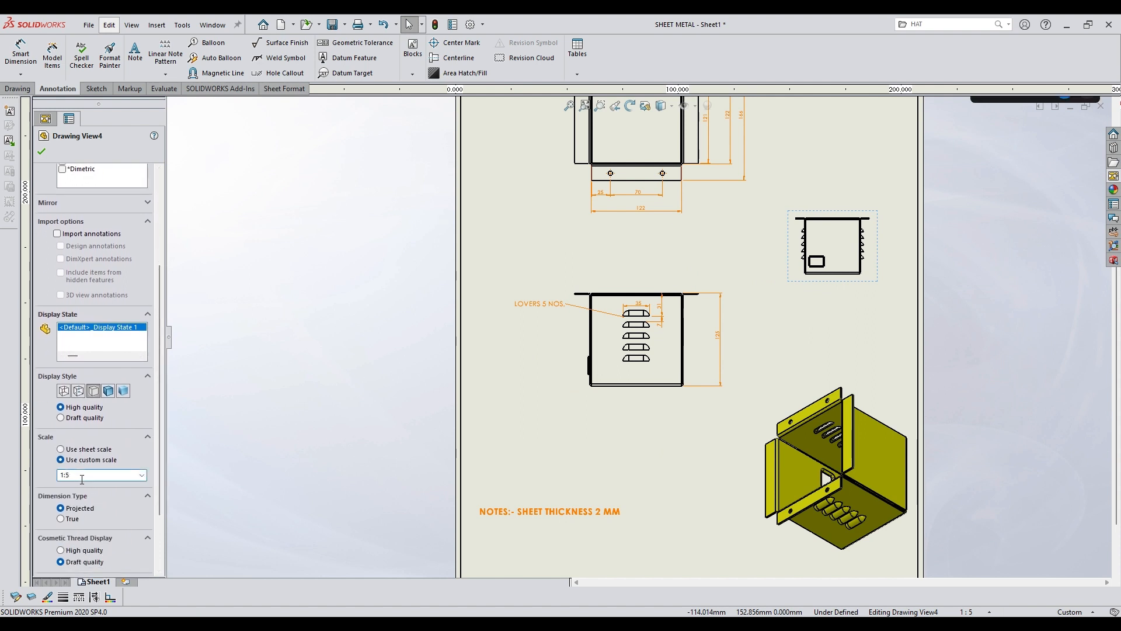
left_click(41, 151)
key("f")
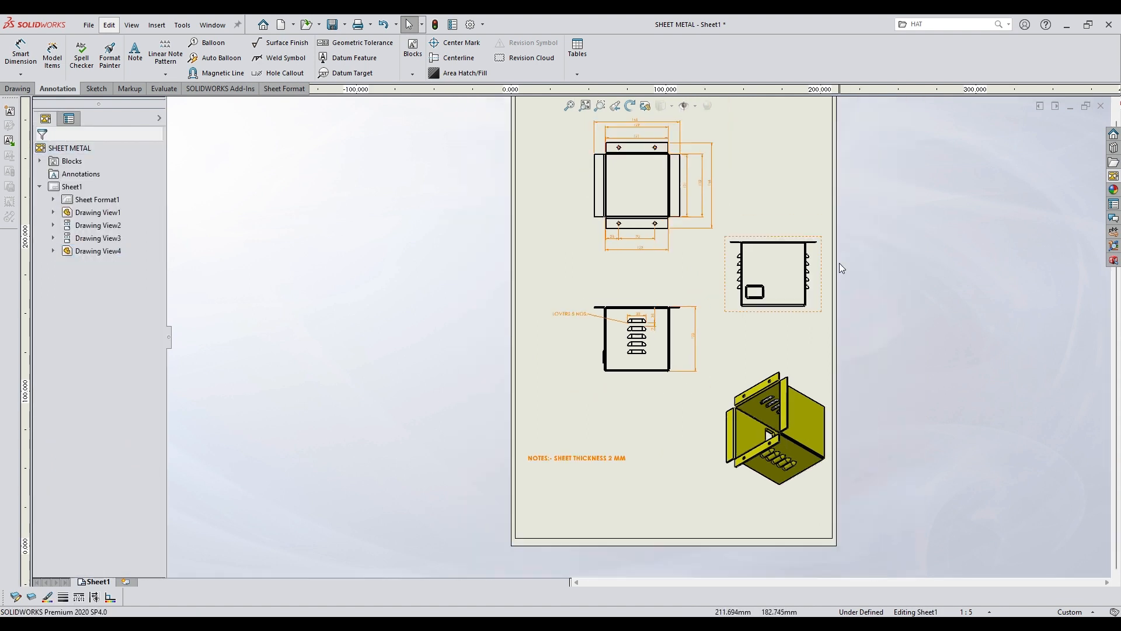
- Dimension the height and width of the rectangular cutout's inner edges in the left view
left_click(20, 52)
scroll(765, 285, "down", 10)
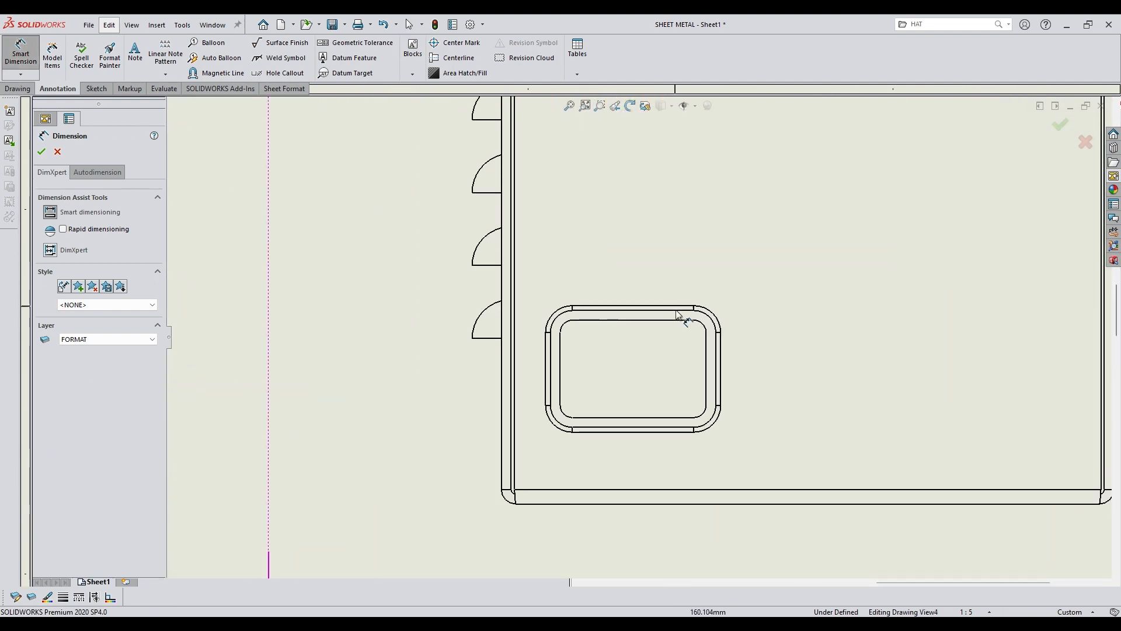
left_click(681, 417)
left_click(824, 375)
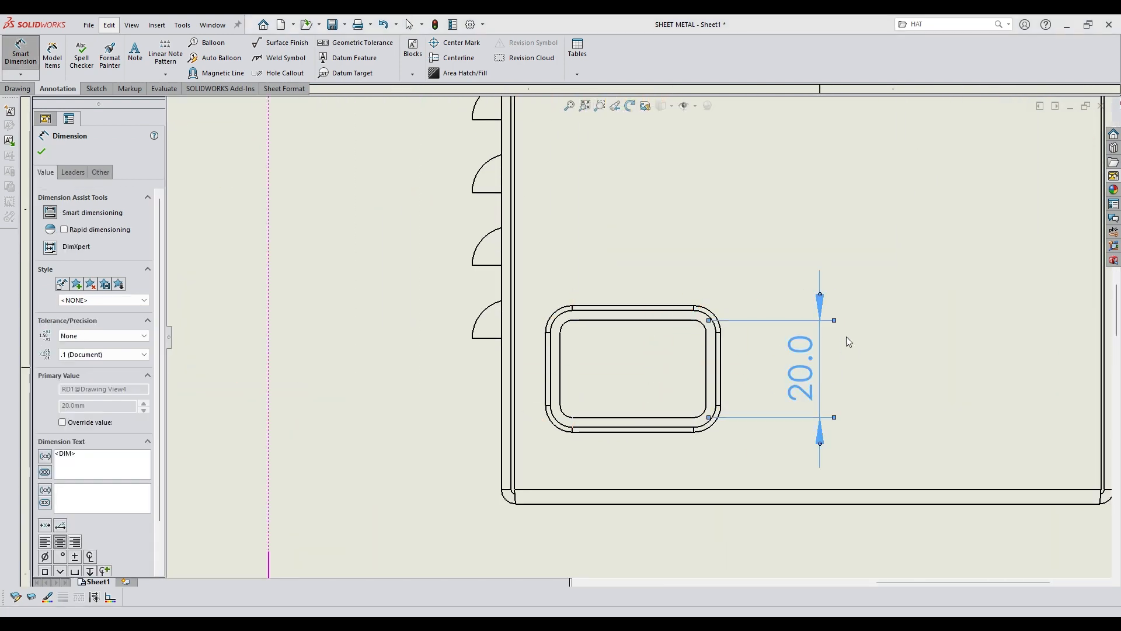
left_click(561, 386)
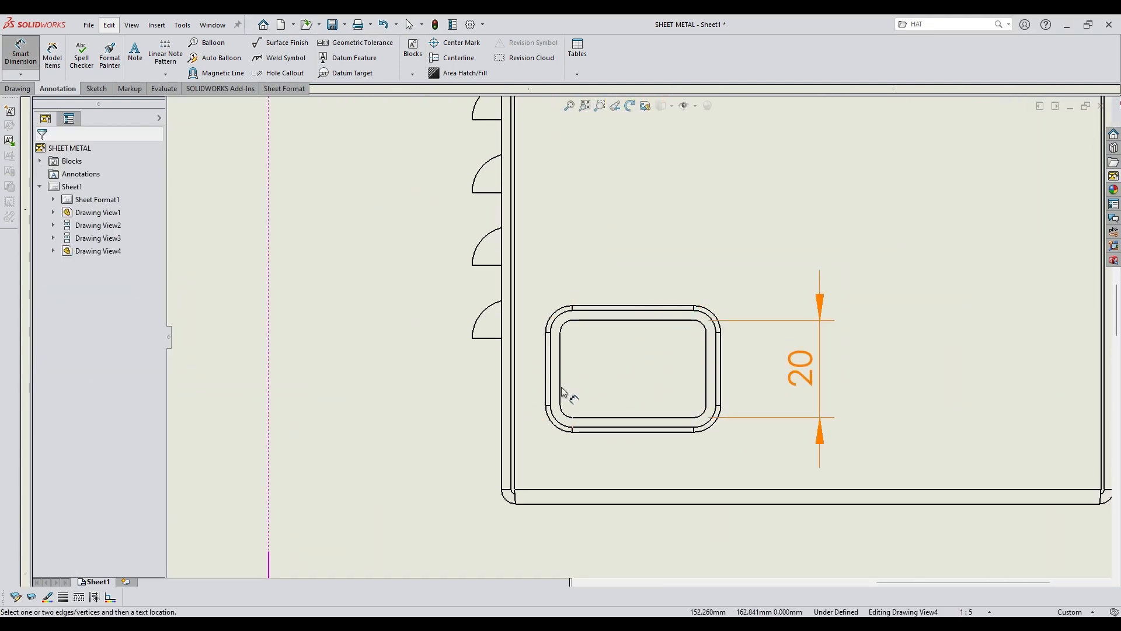
left_click(706, 374)
left_click(649, 248)
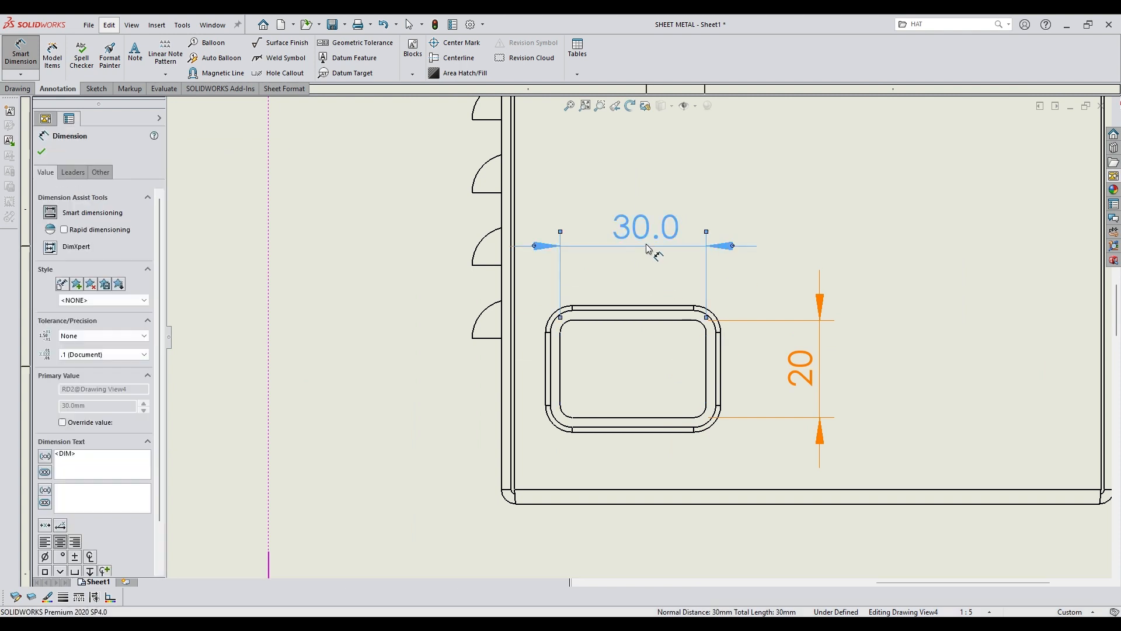
left_click(952, 243)
- Dimension the height and width of the outer rim around the rectangular cutout in the left view
scroll(606, 295, "up", 3)
scroll(578, 344, "down", 3)
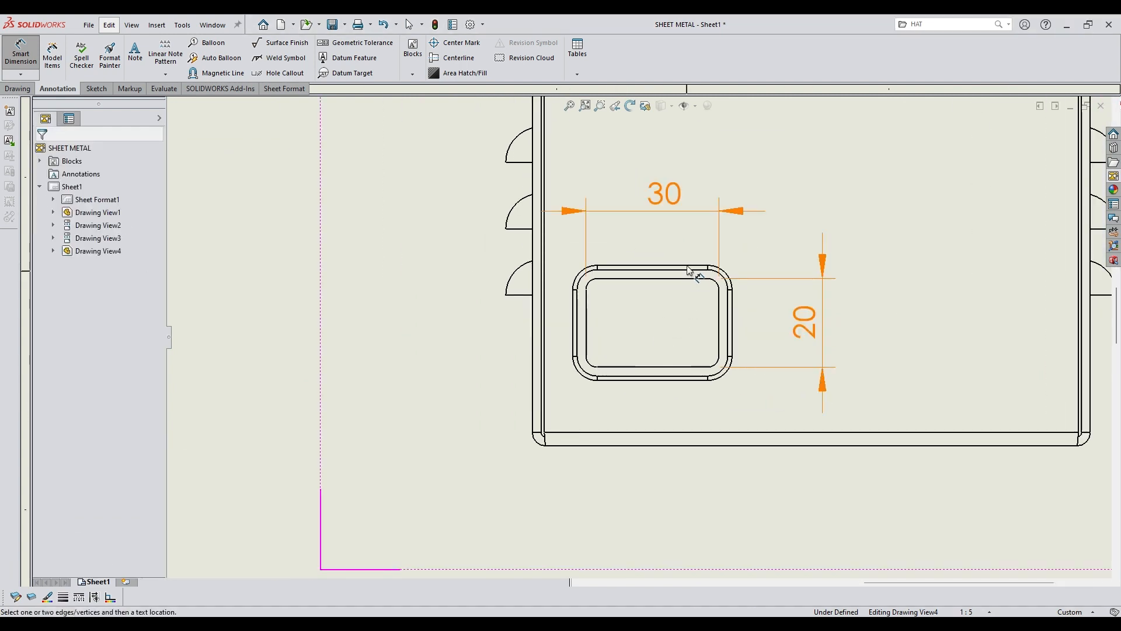
left_click(694, 382)
left_click(904, 322)
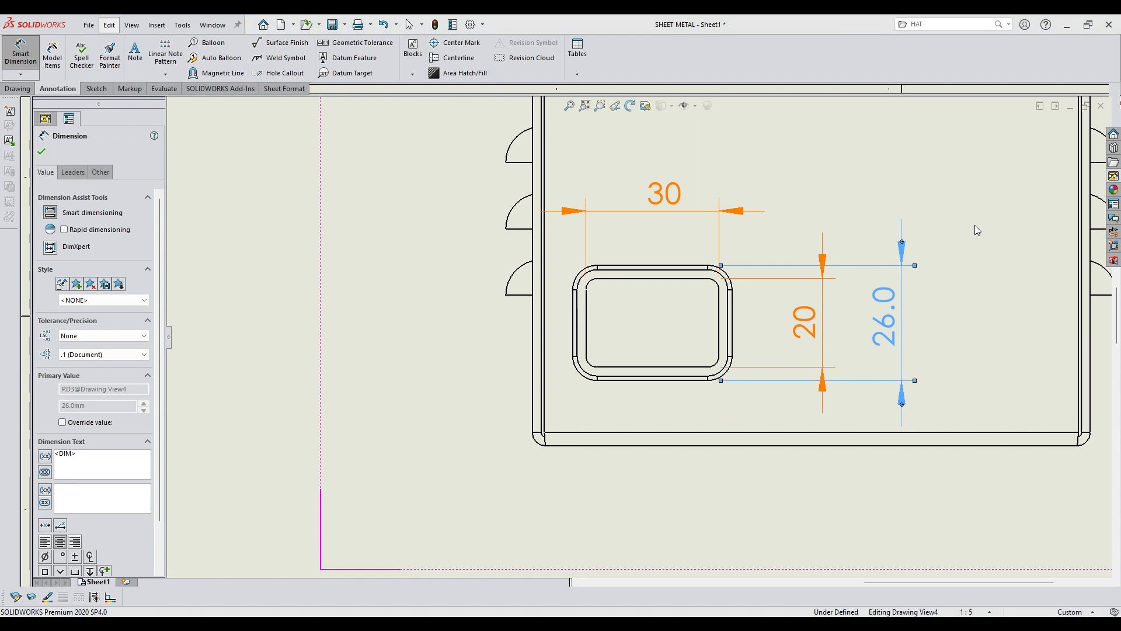
left_click(595, 401)
left_click(574, 346)
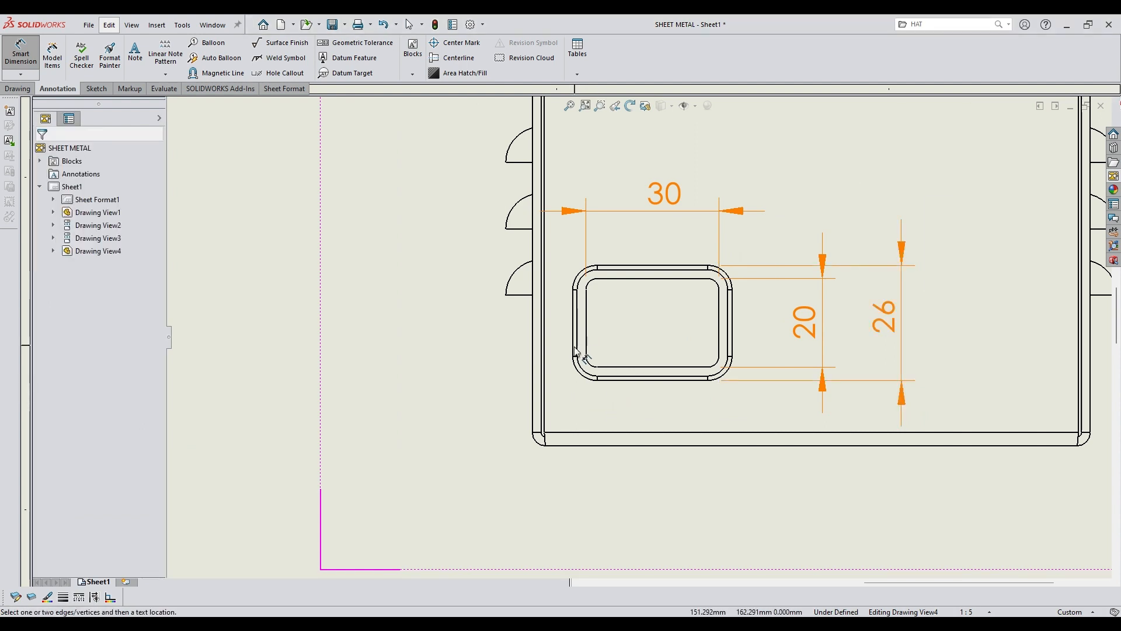
left_click(733, 339)
left_click(744, 133)
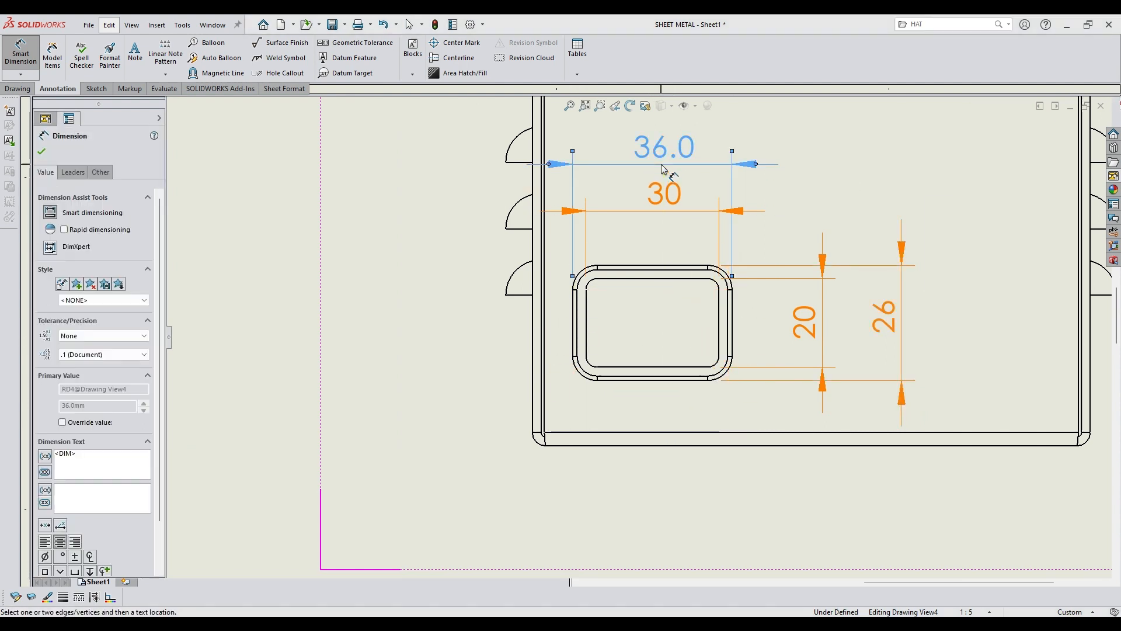
left_click(883, 160)
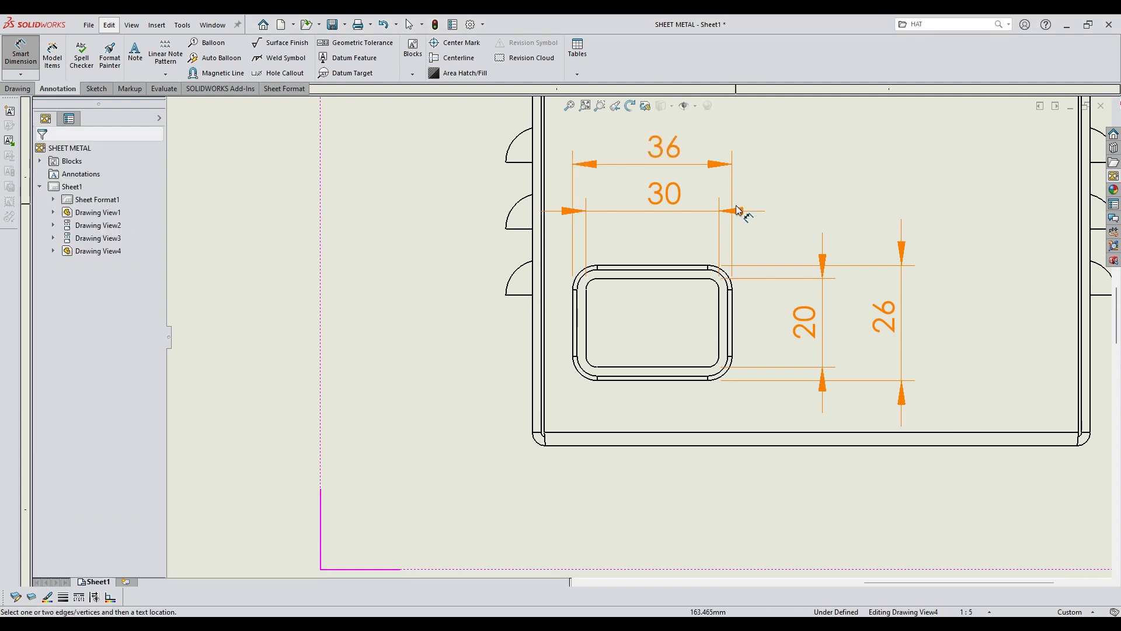
- Flip the arrows of the cutout's inner width, inner height and outer height dimensions to point outward from inside the extension lines
left_click(742, 212)
left_click(809, 257)
left_click(823, 259)
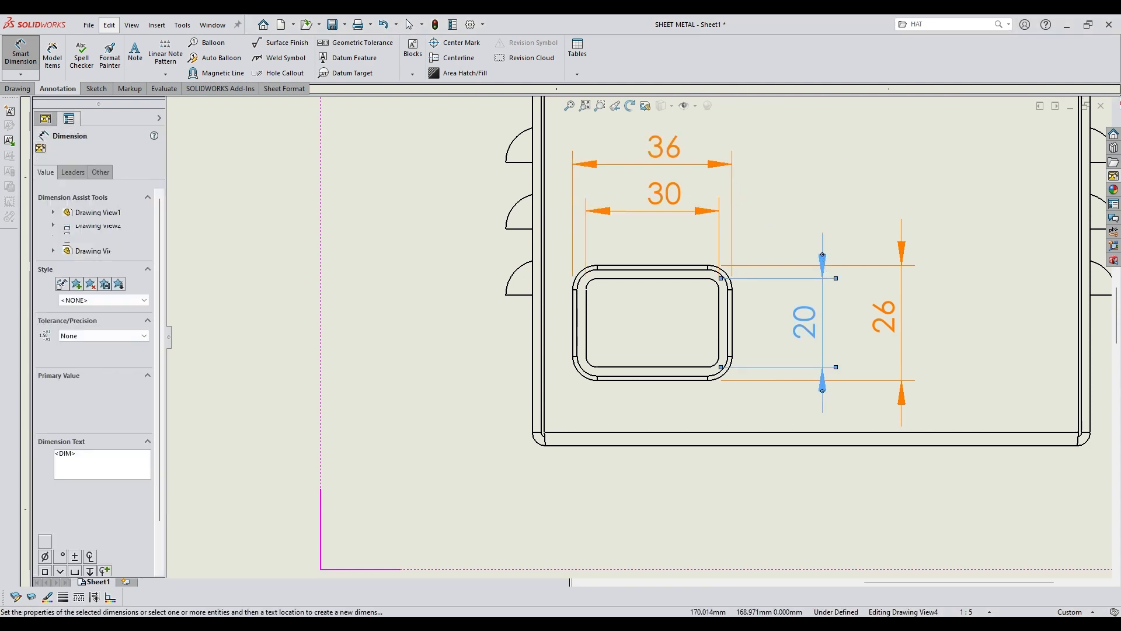
left_click(902, 247)
left_click(902, 244)
scroll(639, 338, "up", 4)
left_click(333, 257)
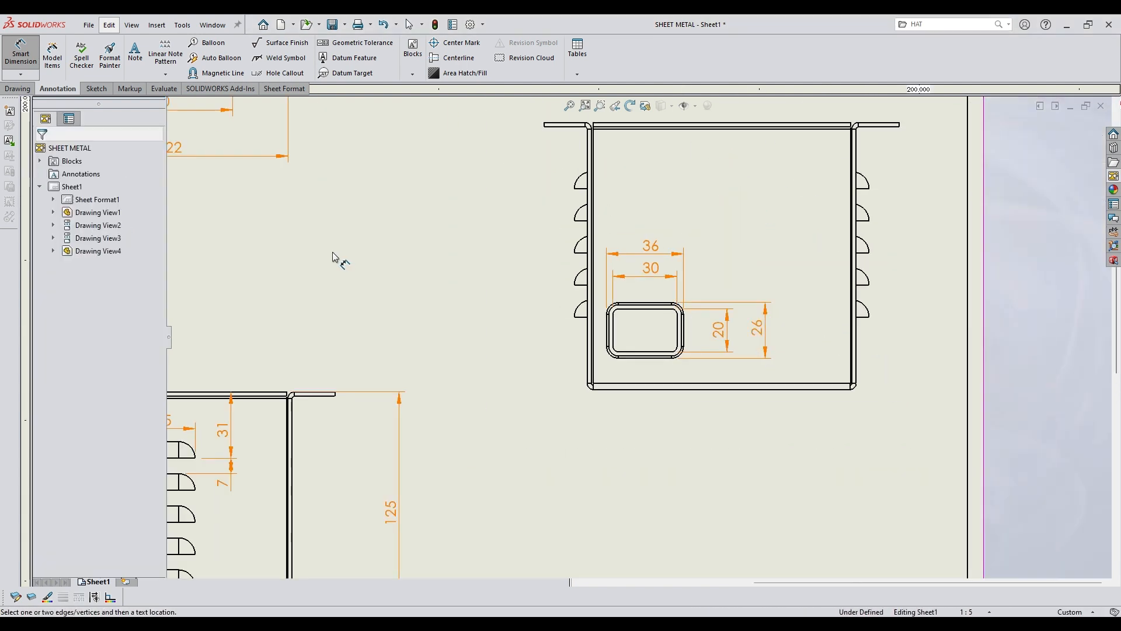
- Dimension the uppermost louver's horizontal depth in the left view, placing the dimension above the louver and outside the box wall
scroll(555, 210, "down", 4)
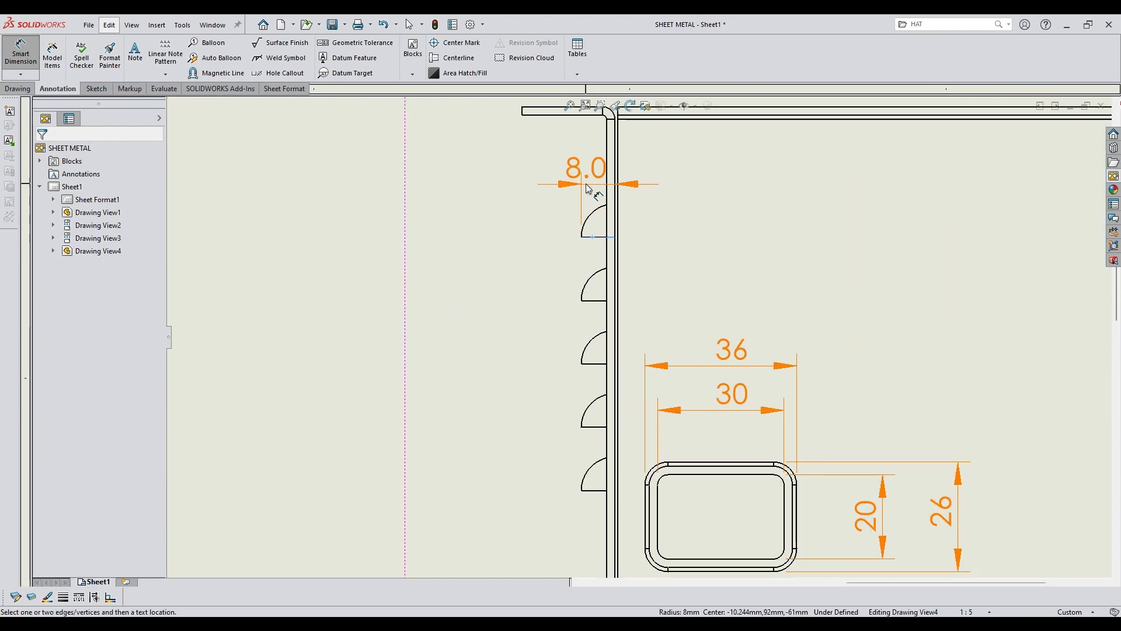
left_click(552, 188)
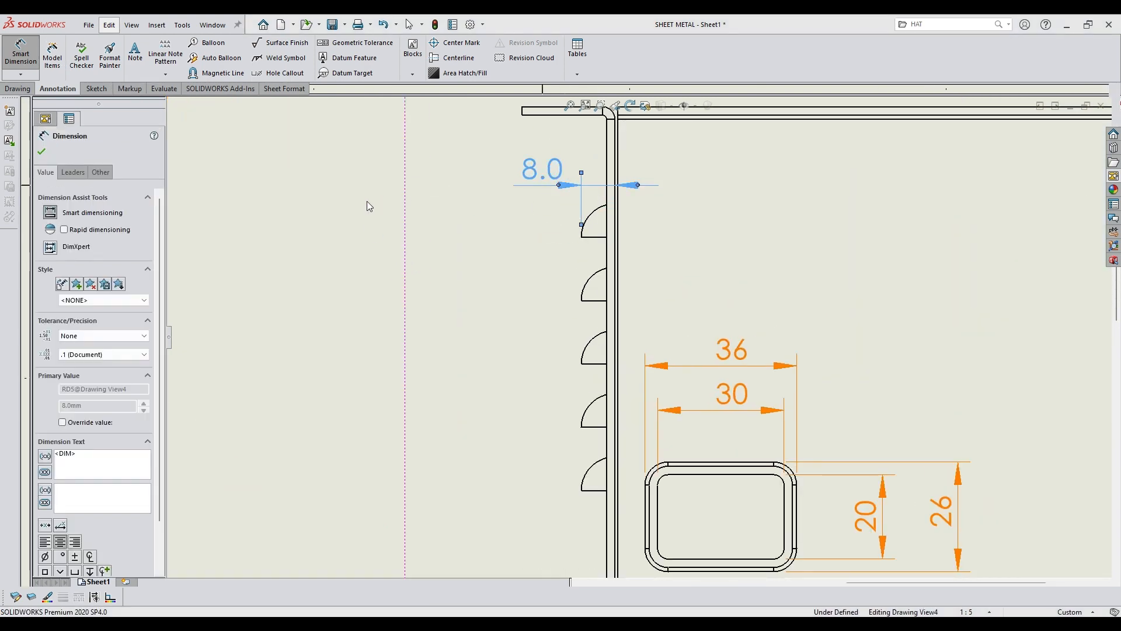
left_click(657, 268)
- Examine the whole drawing sheet, checking the dimensions and notes on each view
scroll(690, 279, "up", 3)
scroll(637, 337, "up", 4)
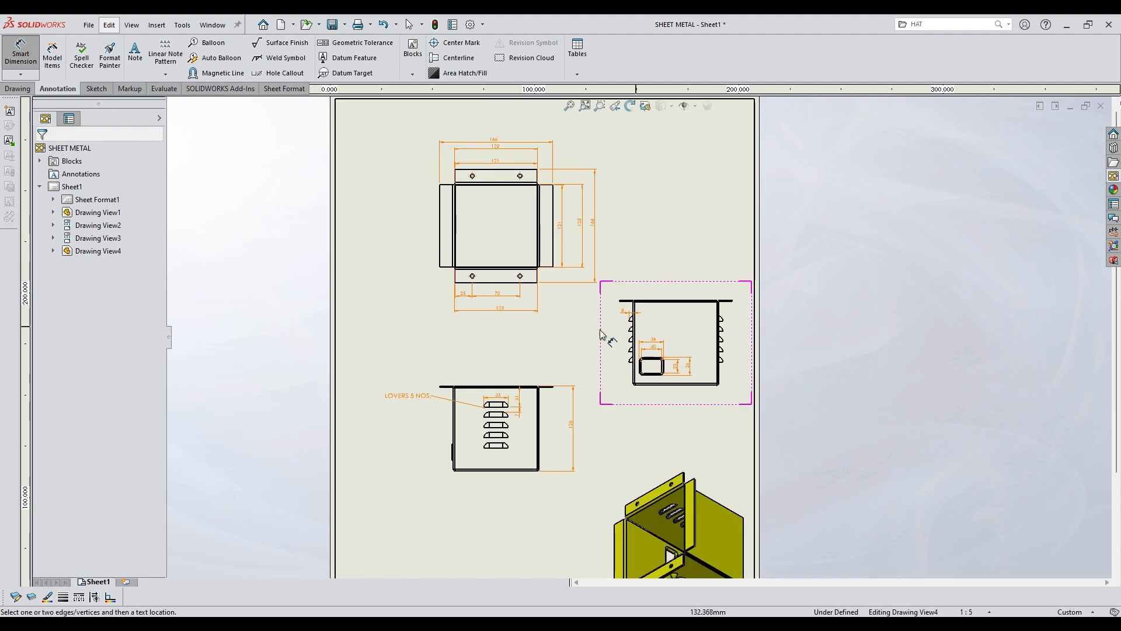
scroll(534, 452, "up", 3)
scroll(604, 456, "down", 3)
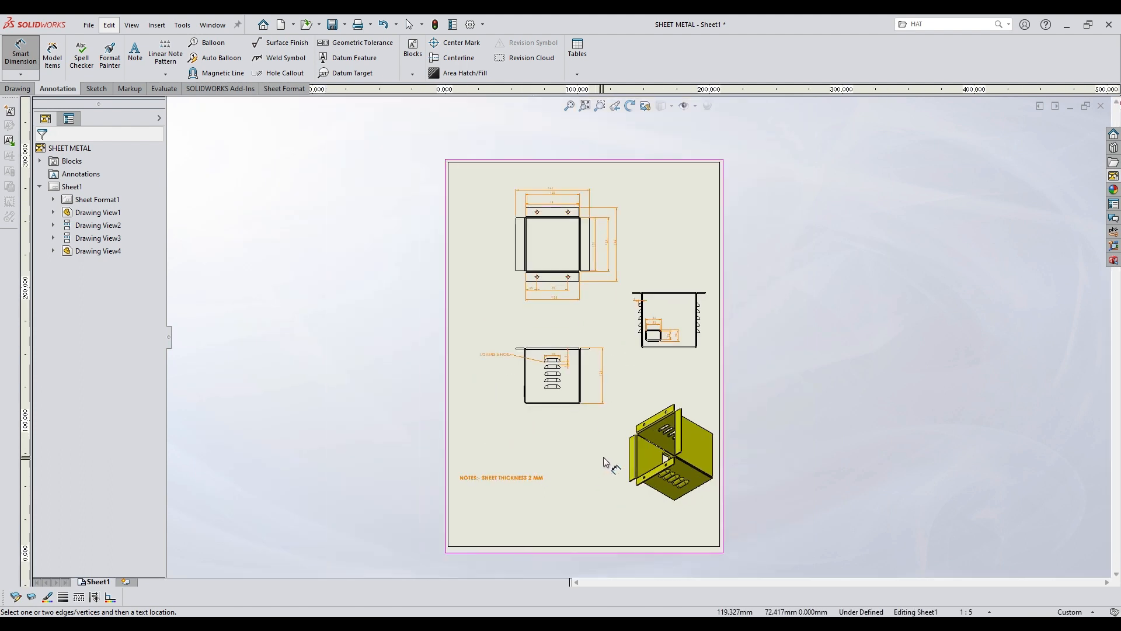
scroll(586, 444, "up", 1)
scroll(630, 375, "down", 1)
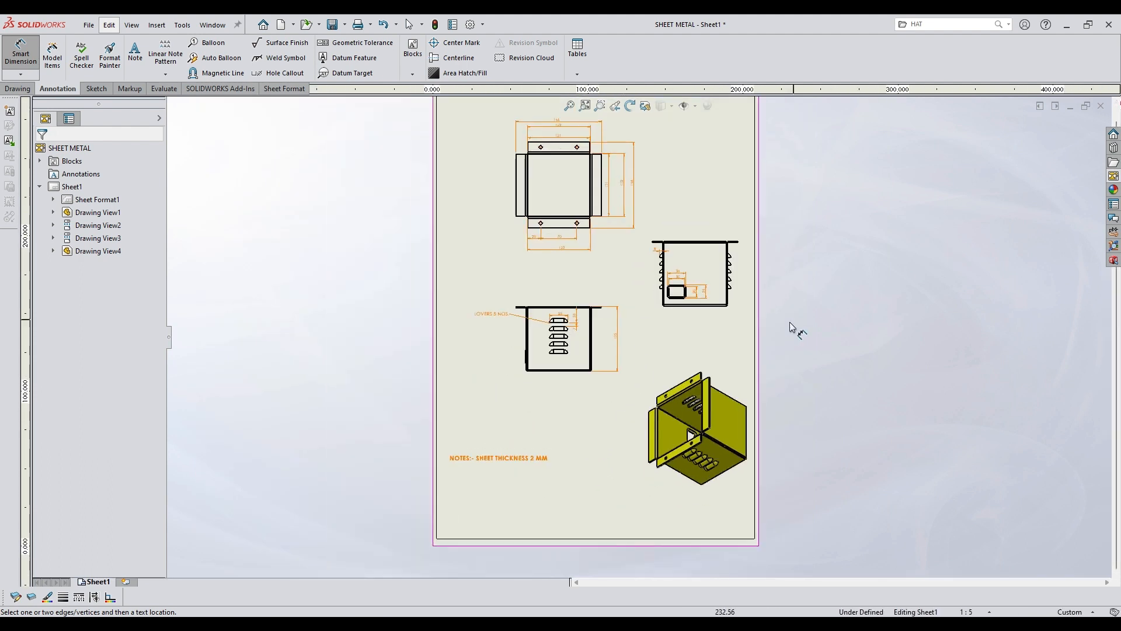
scroll(546, 212, "down", 4)
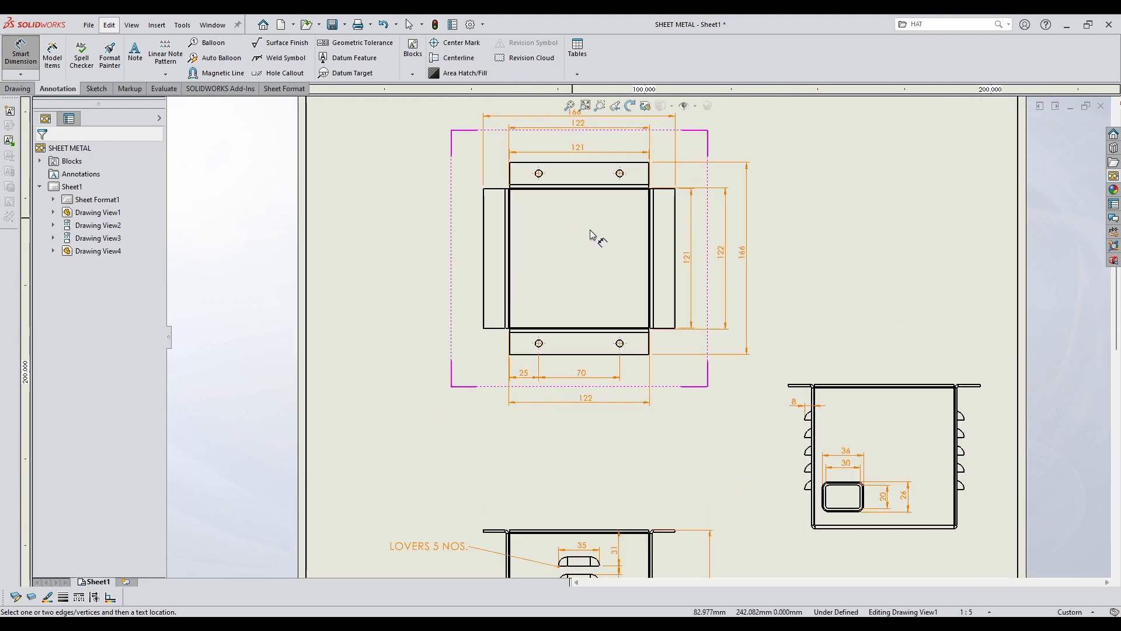
scroll(848, 347, "up", 2)
scroll(709, 513, "up", 2)
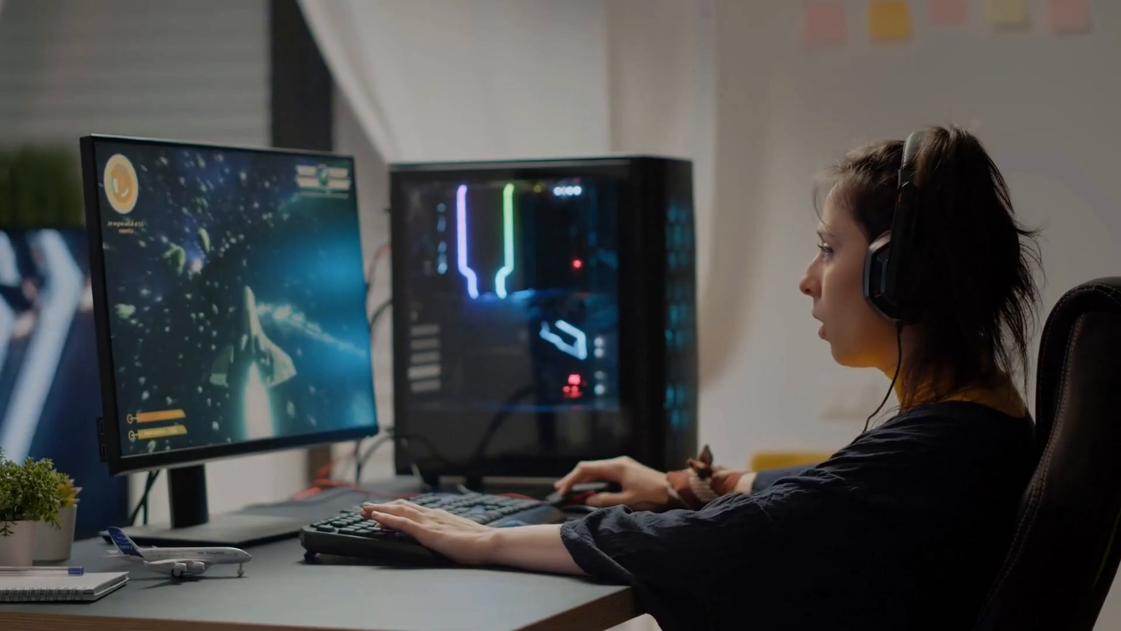